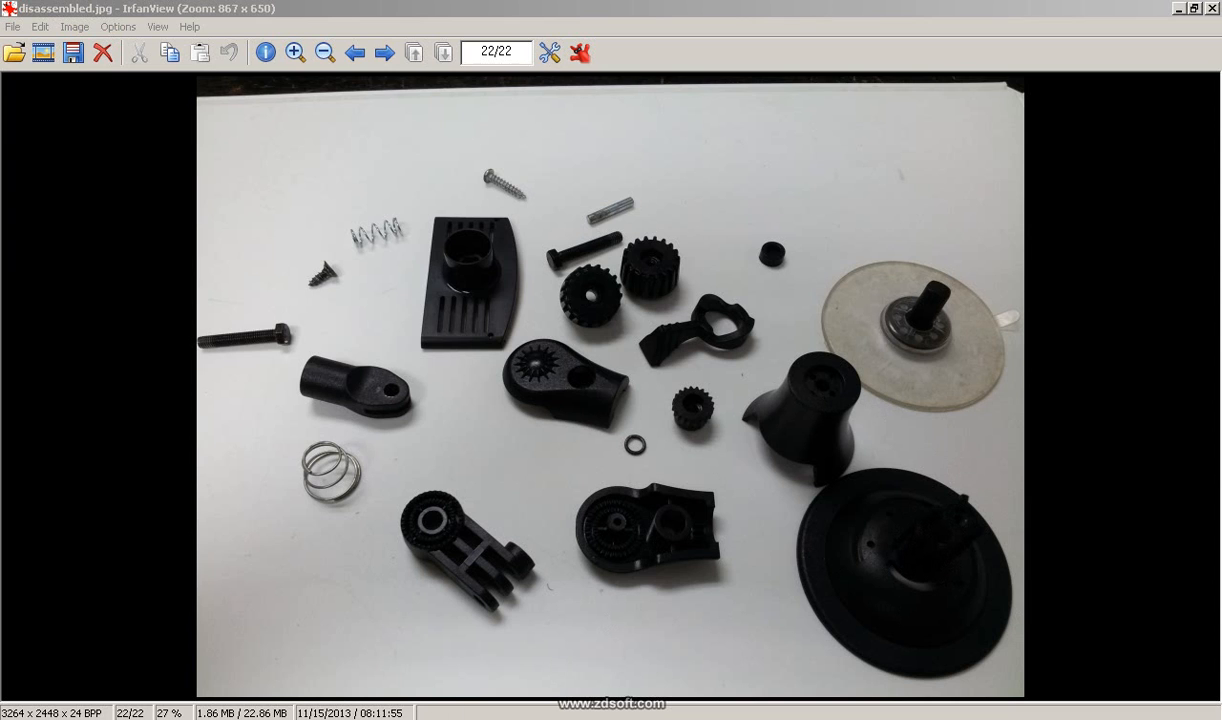
# - Leaf through the photos of the real conic support and its suction base to study their shape
pyautogui.scroll(2, 420, 685)
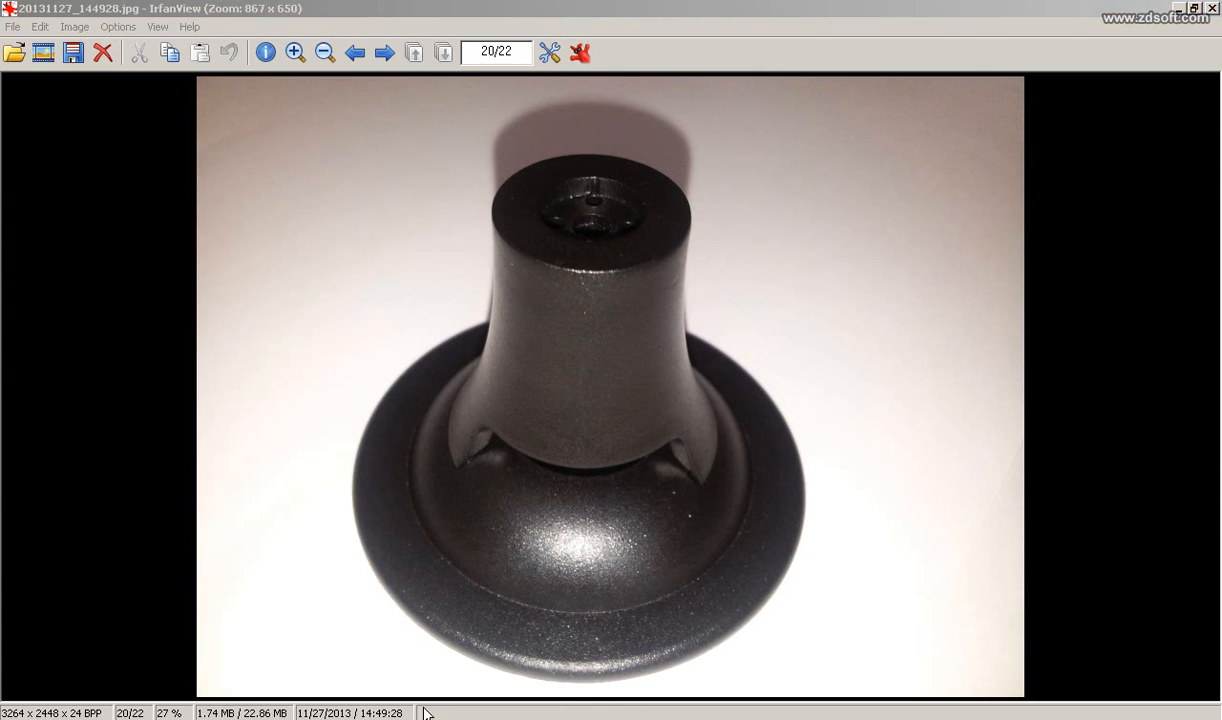
pyautogui.click(415, 654)
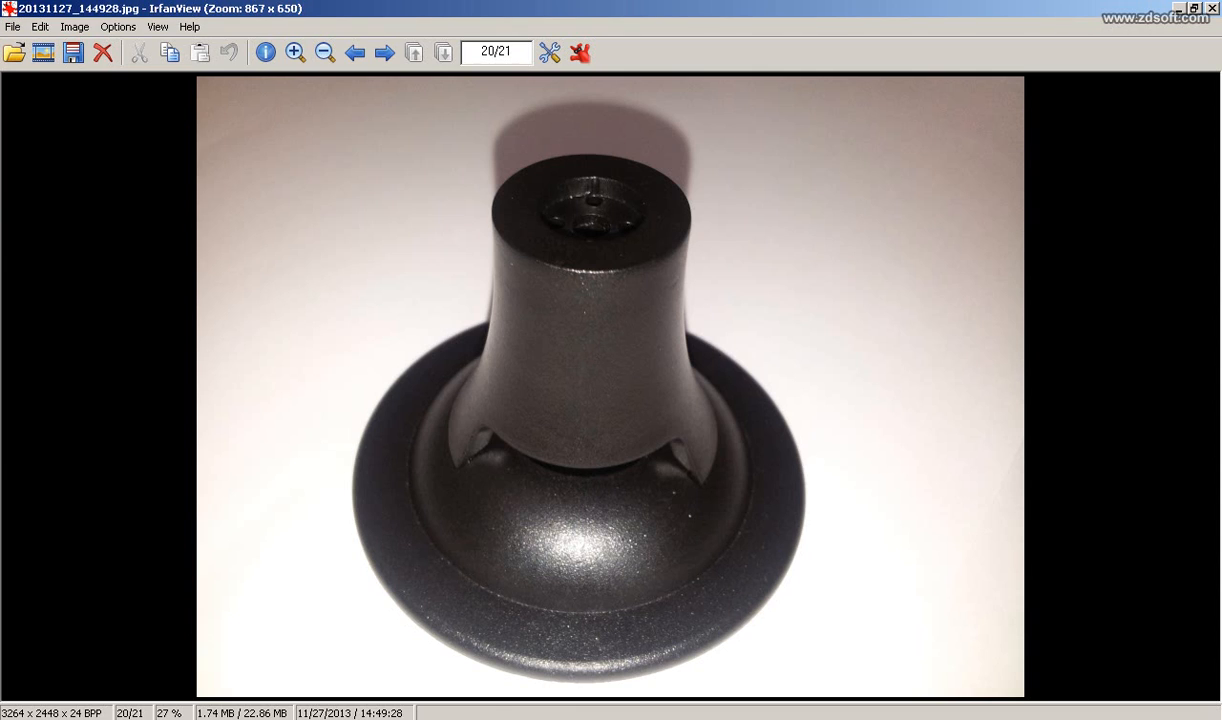
pyautogui.click(413, 670)
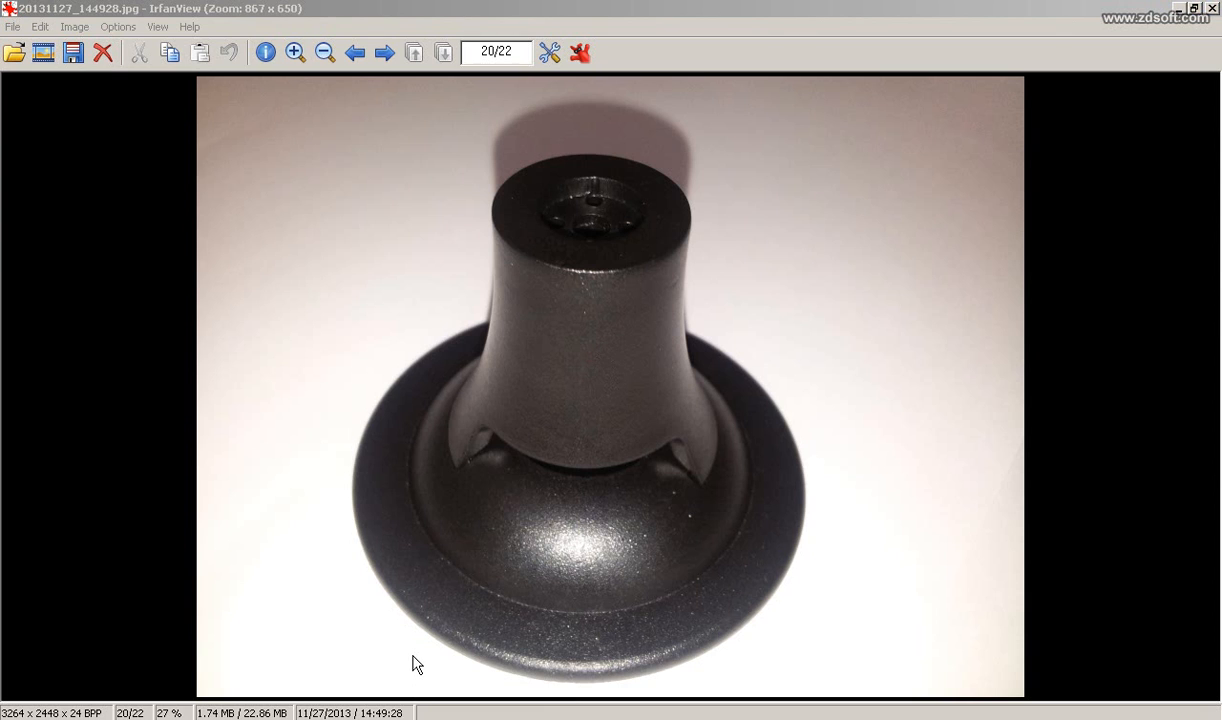
pyautogui.click(413, 662)
pyautogui.click(355, 52)
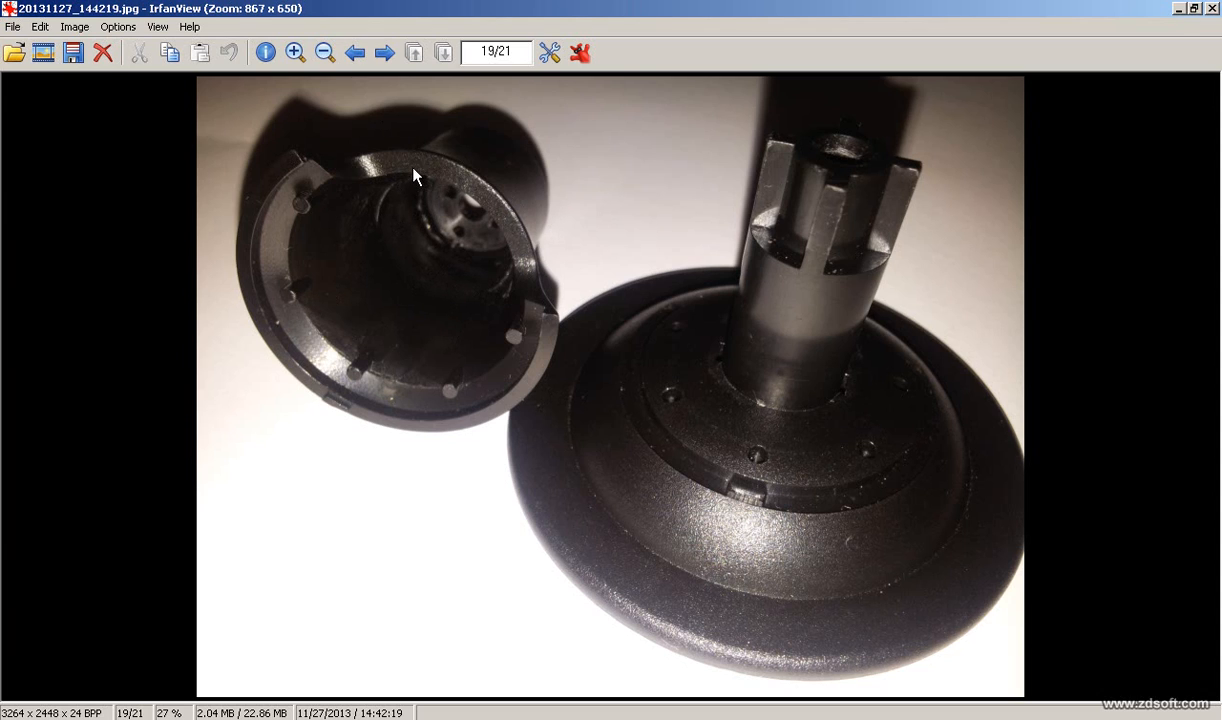
pyautogui.click(355, 52)
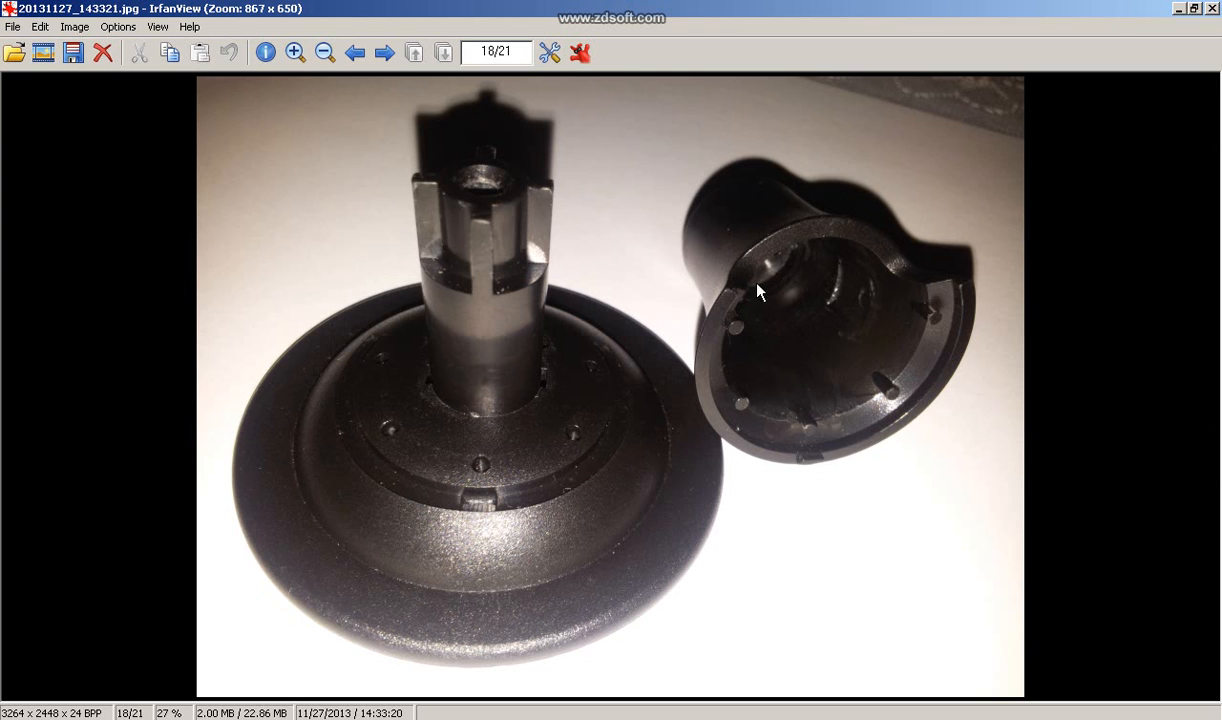
pyautogui.click(356, 55)
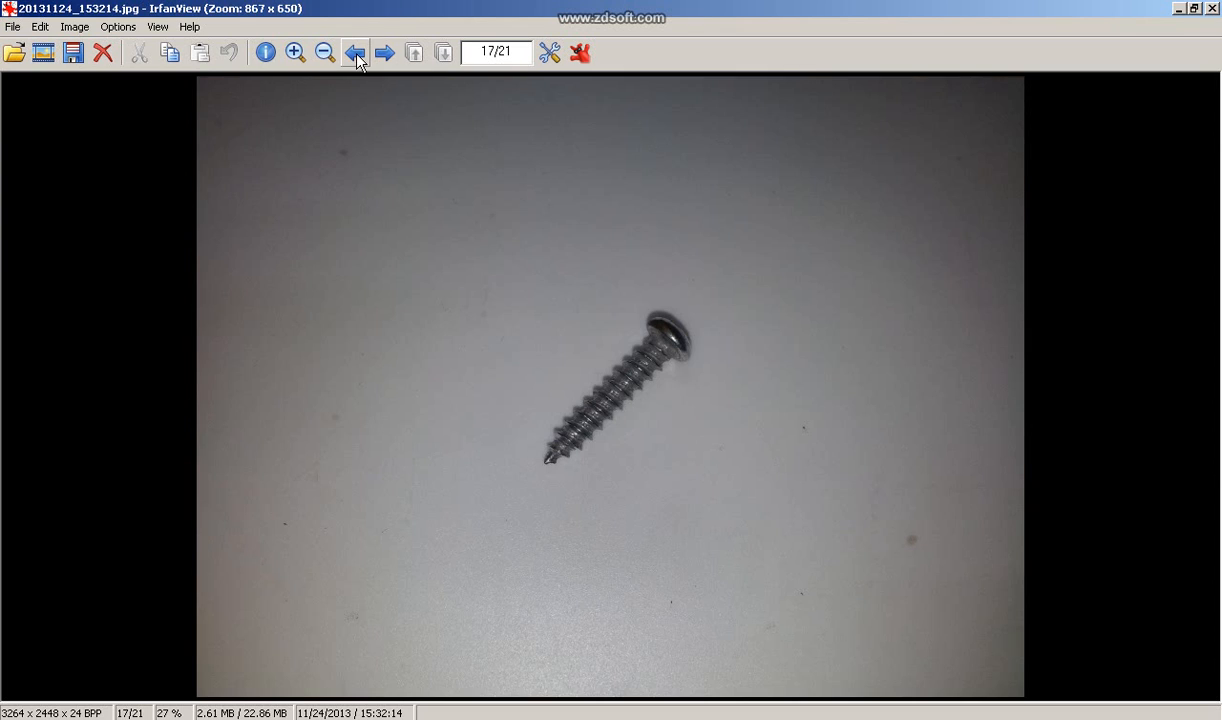
pyautogui.click(385, 57)
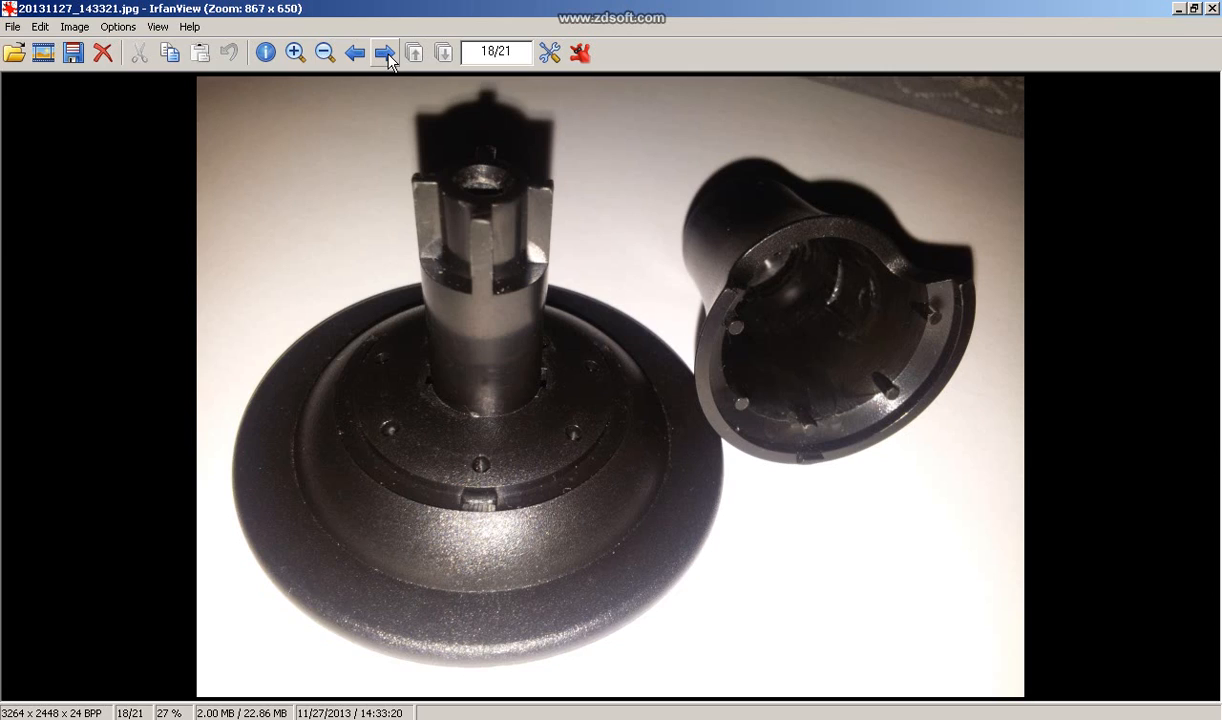
pyautogui.click(385, 55)
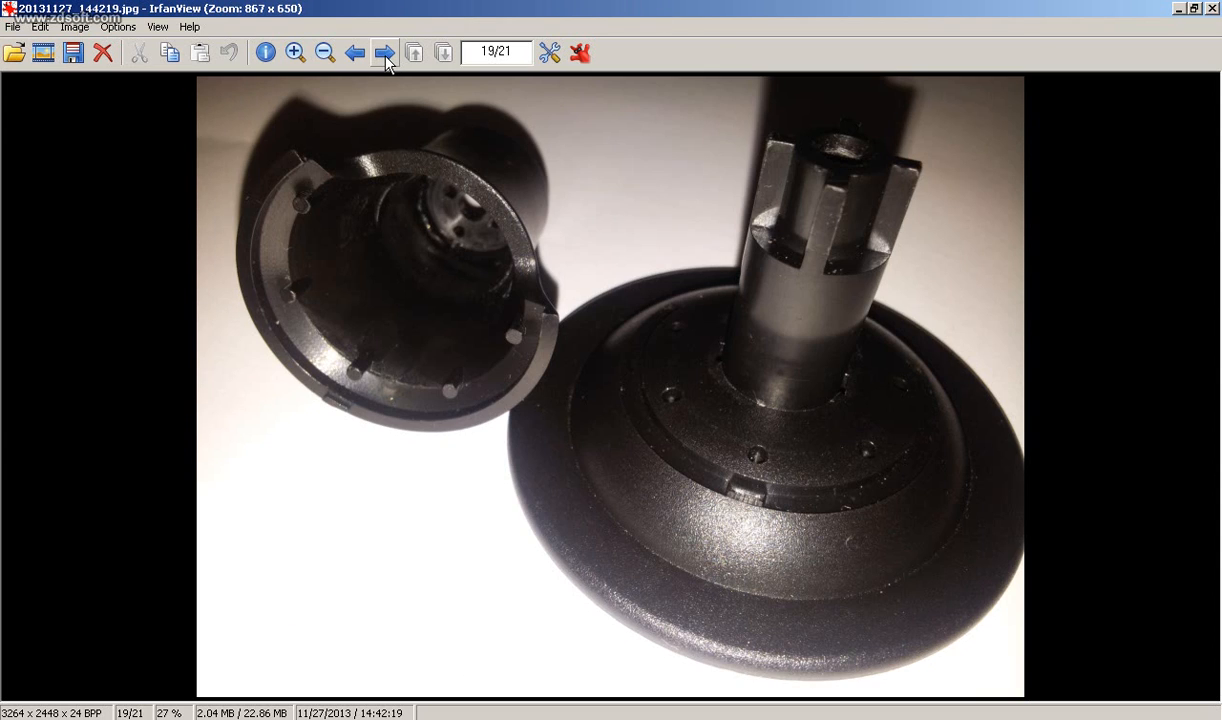
pyautogui.click(385, 55)
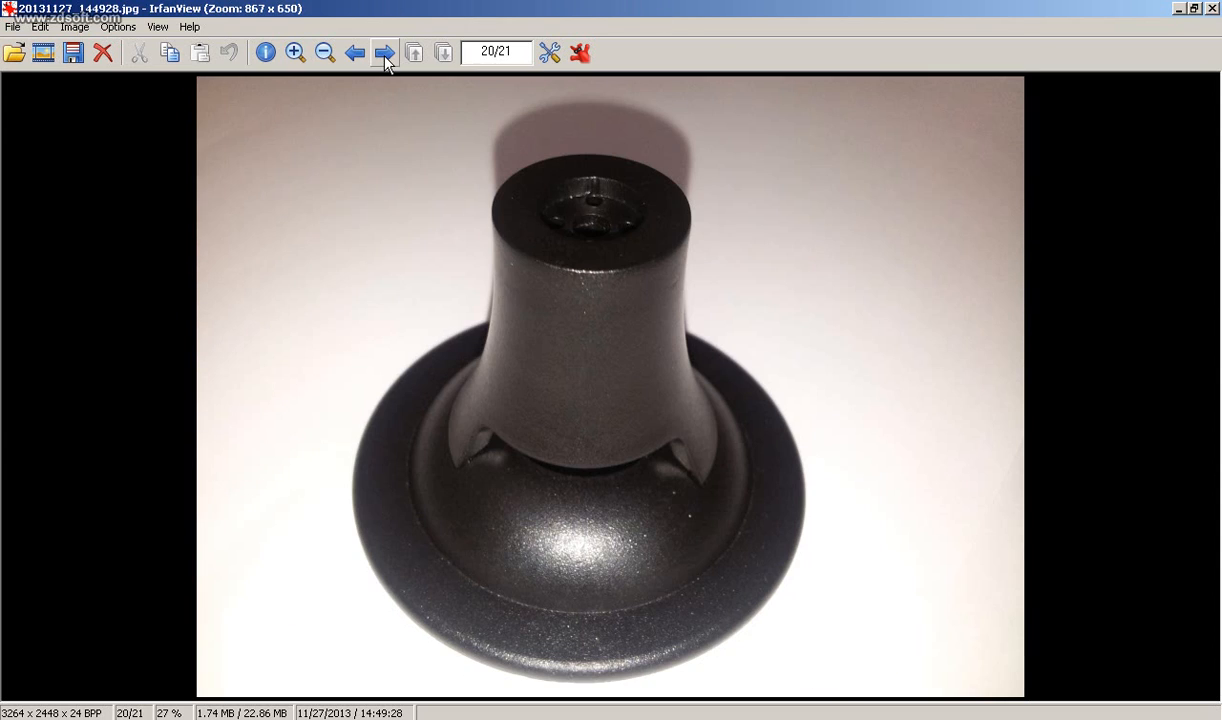
pyautogui.click(385, 55)
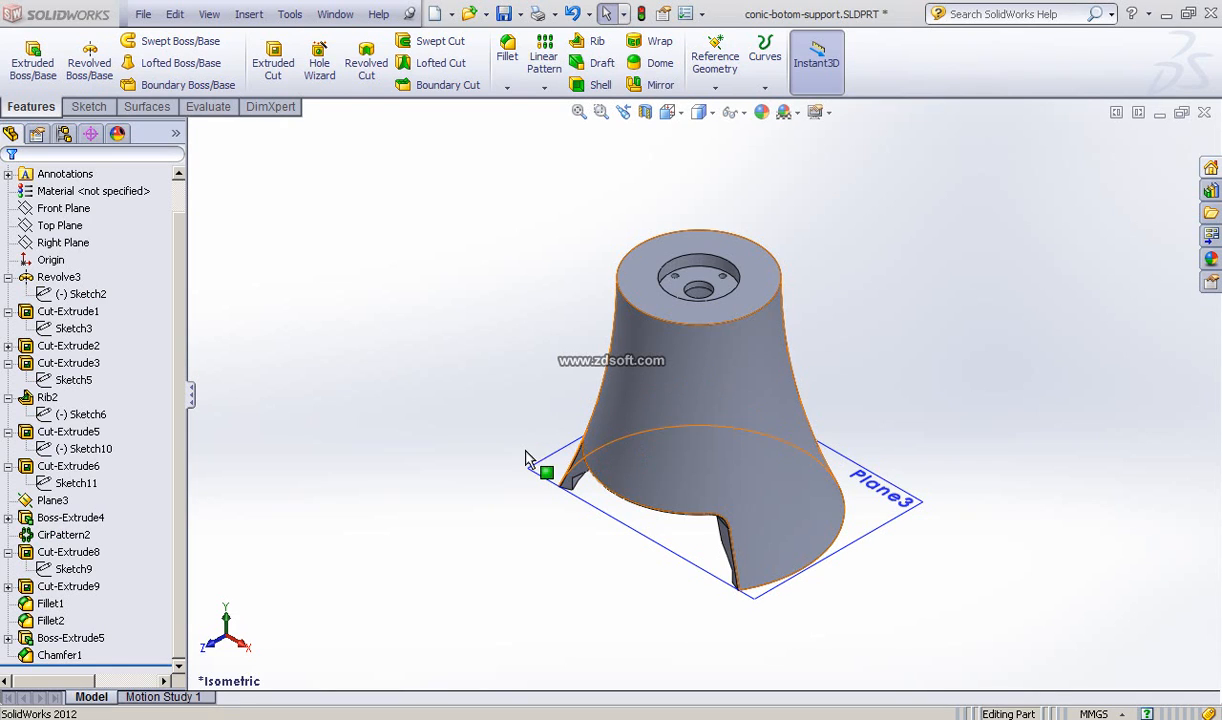
# - Examine the finished conic support model from several angles and restore the isometric view
pyautogui.scroll(3, 367, 435)
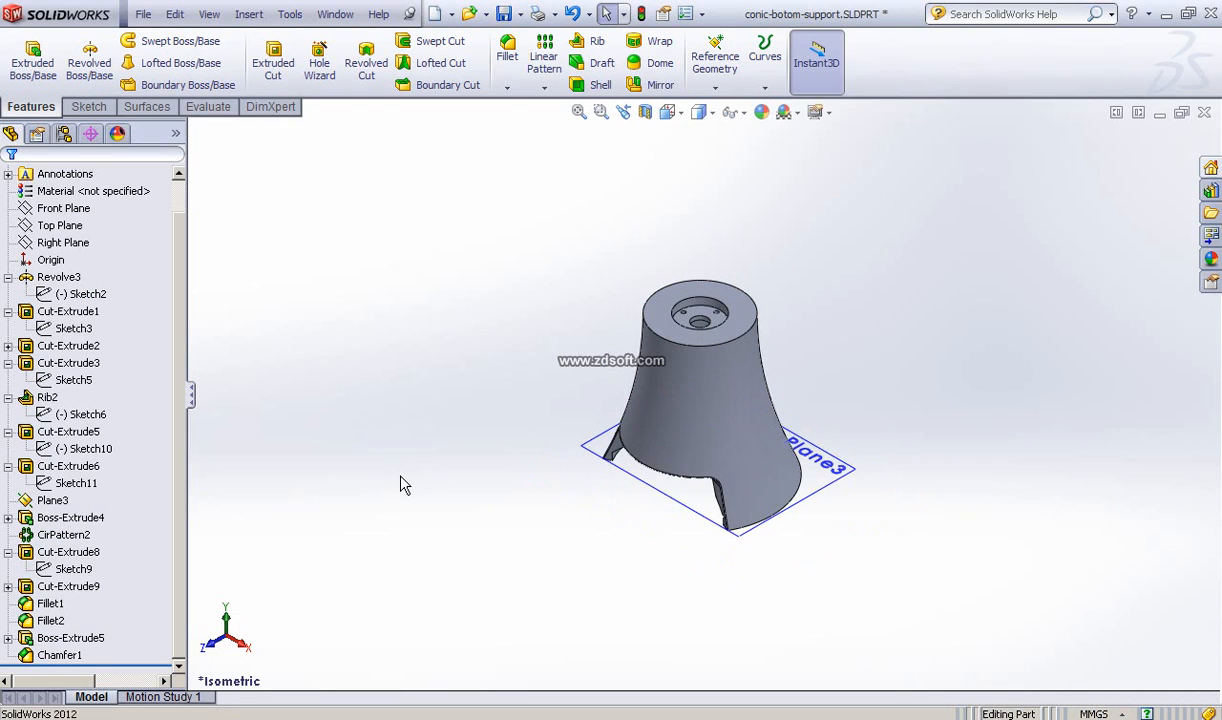
pyautogui.moveTo(535, 455); pyautogui.dragTo(530, 490, button='middle')
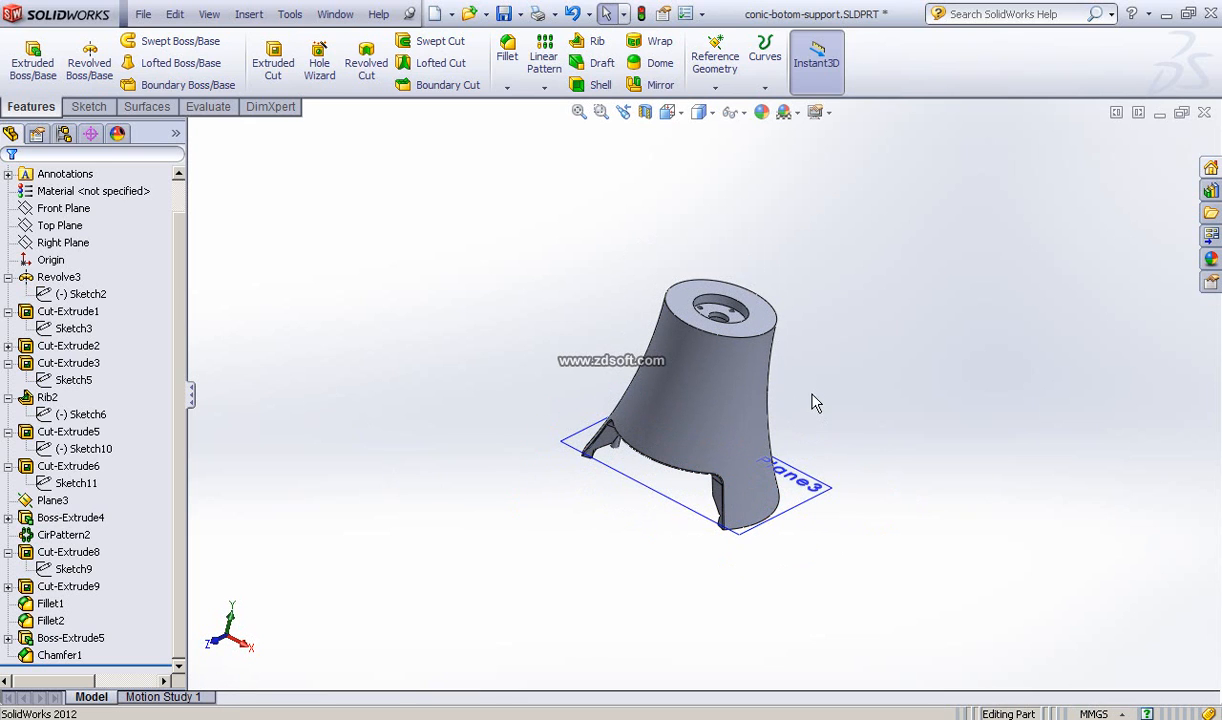
pyautogui.scroll(-1, 845, 431)
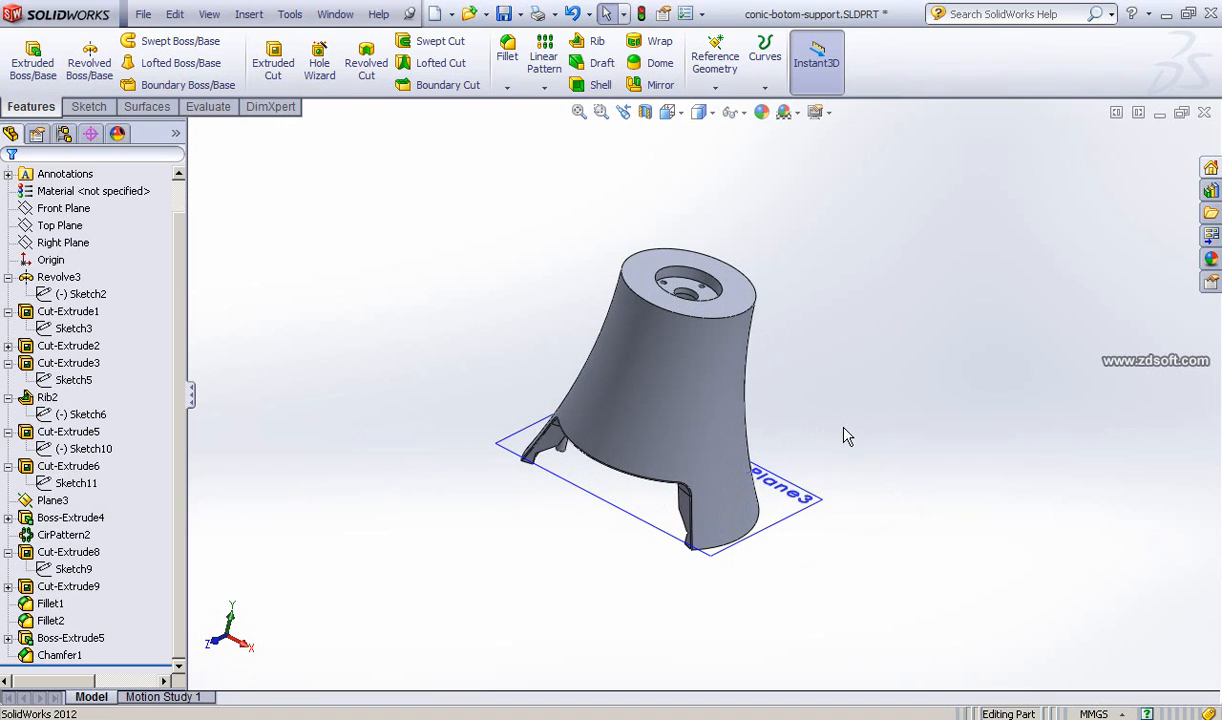
pyautogui.press('f')
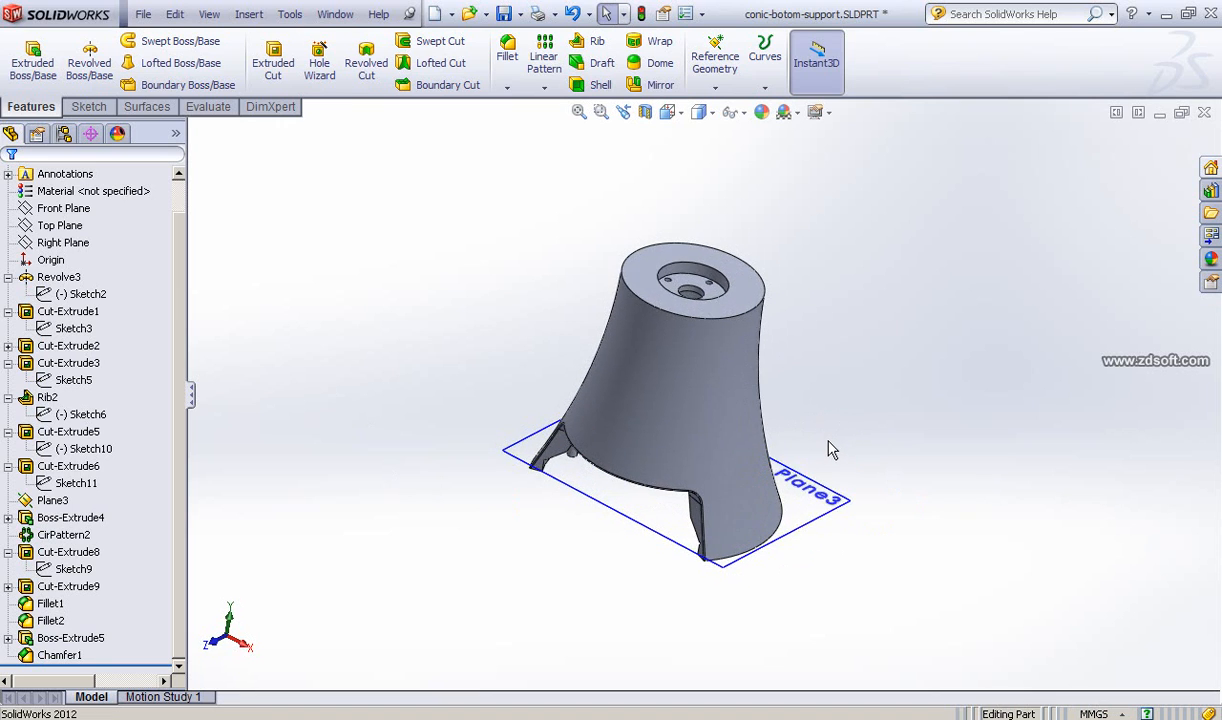
pyautogui.hotkey('ctrl', '7')
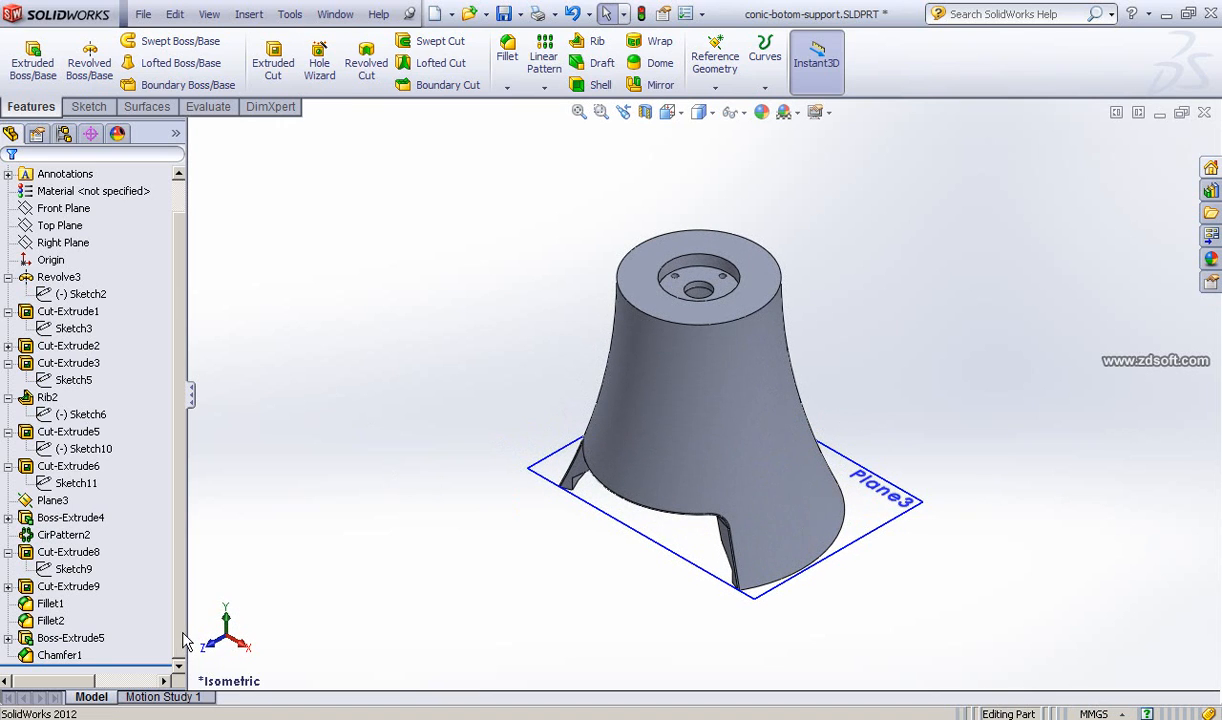
pyautogui.scroll(1, 178, 618)
pyautogui.scroll(-1, 170, 630)
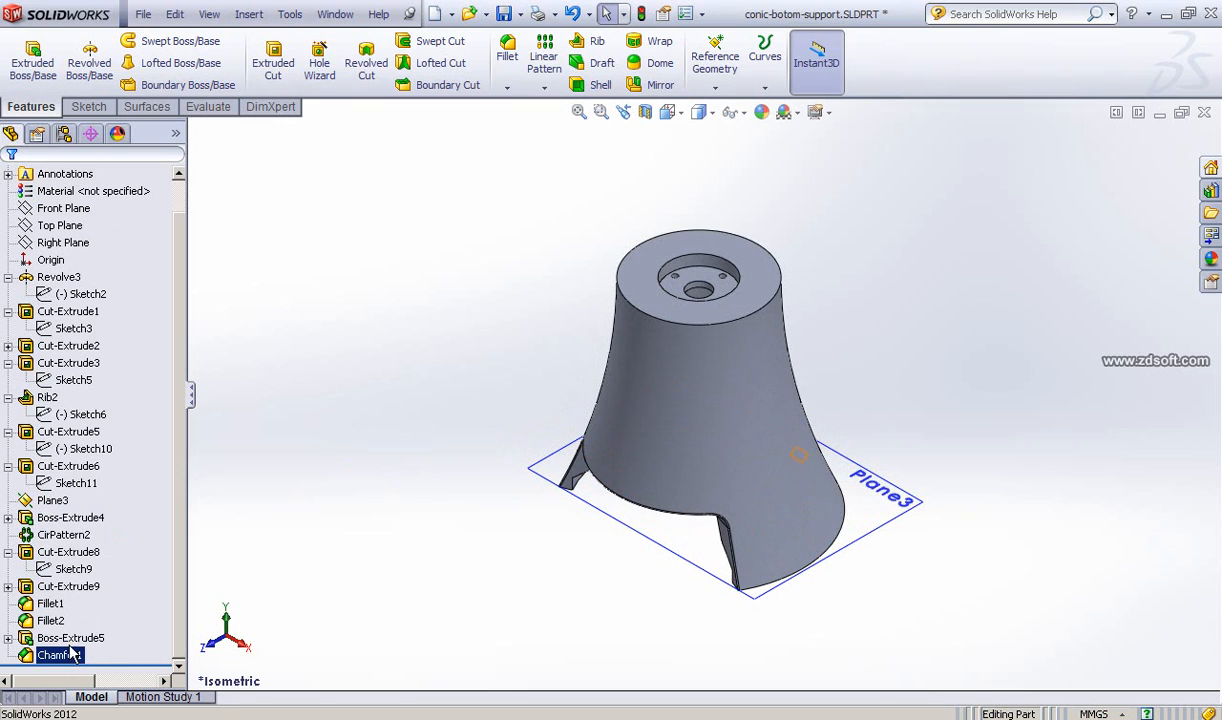
# - Roll the model back to before Revolve3, and roll it forward to just after that first revolve feature
pyautogui.click(82, 293)
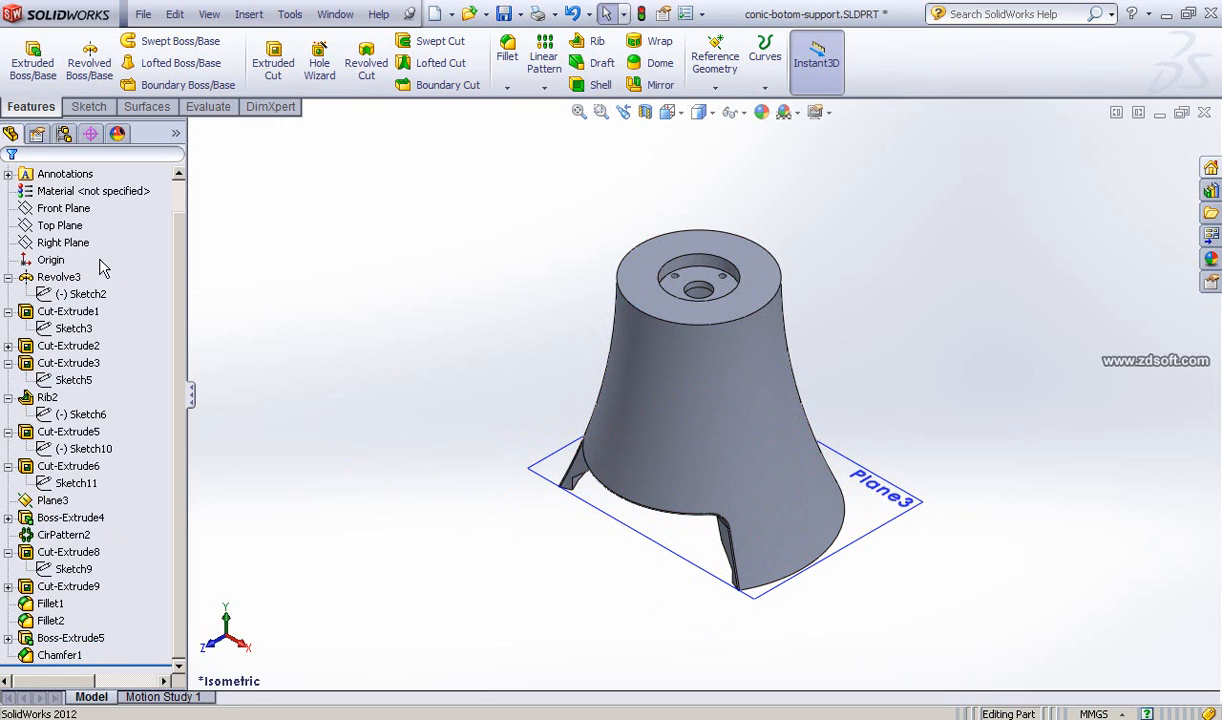
pyautogui.click(58, 260)
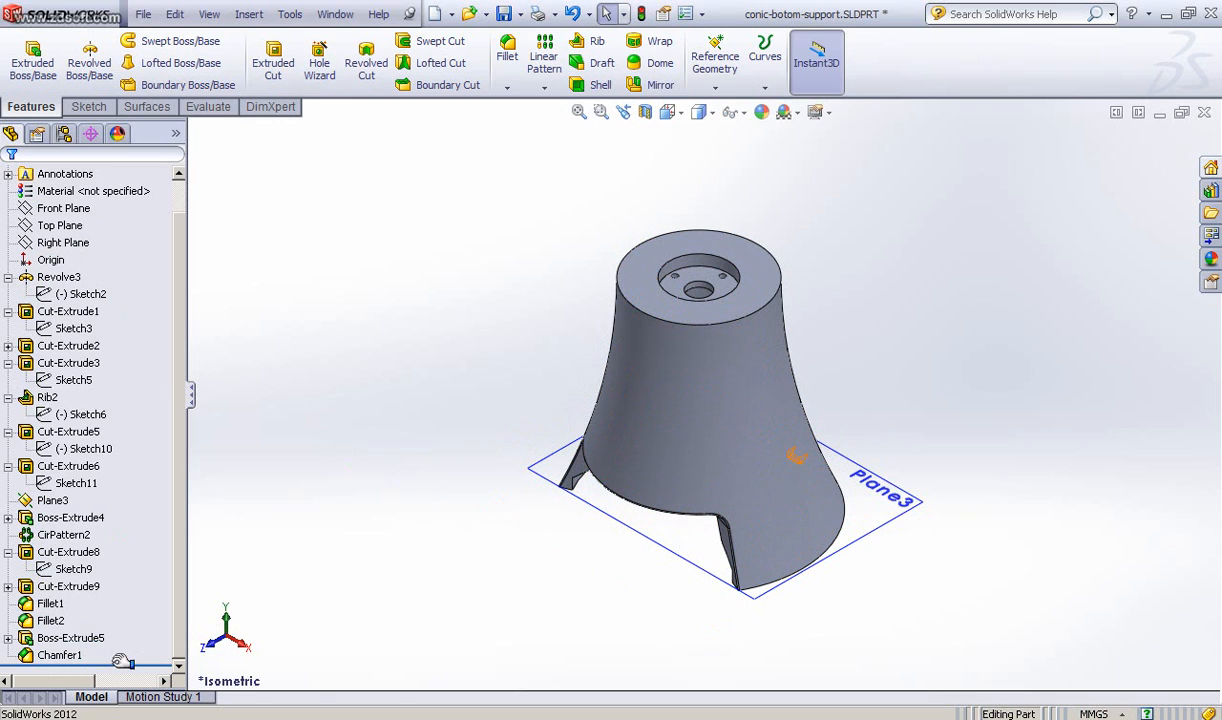
pyautogui.moveTo(166, 662); pyautogui.dragTo(148, 270)
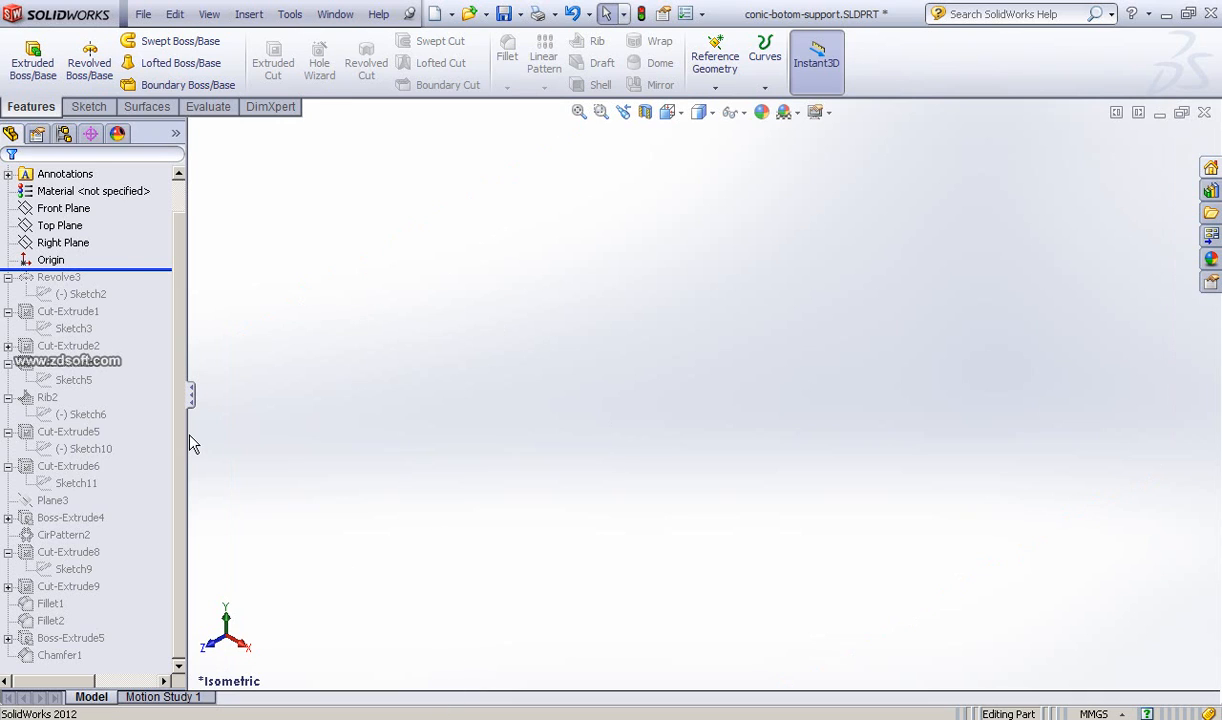
pyautogui.moveTo(128, 266)
pyautogui.mouseDown()
pyautogui.moveTo(140, 284)
pyautogui.moveTo(125, 303)
pyautogui.moveTo(140, 303)
pyautogui.mouseUp()
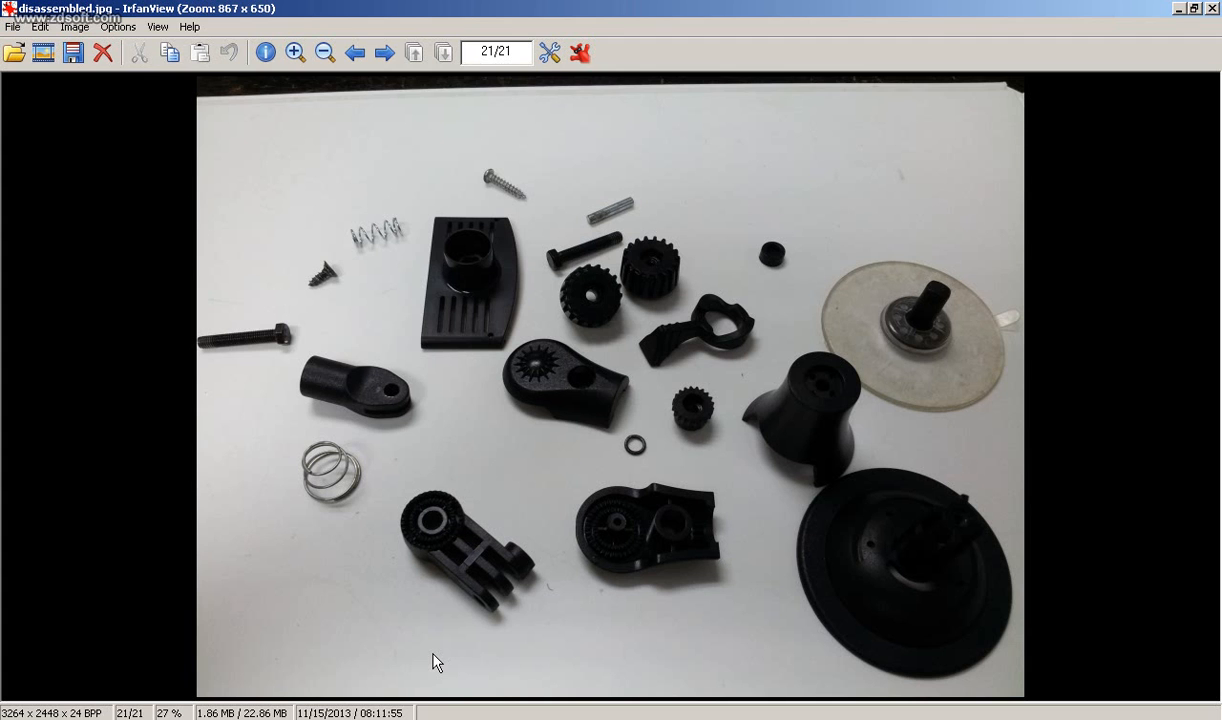
# - Switch to IrfanView and view the photos 20131127_144928.jpg and 20131127_150056.jpg of the real conic support
pyautogui.click(418, 717)
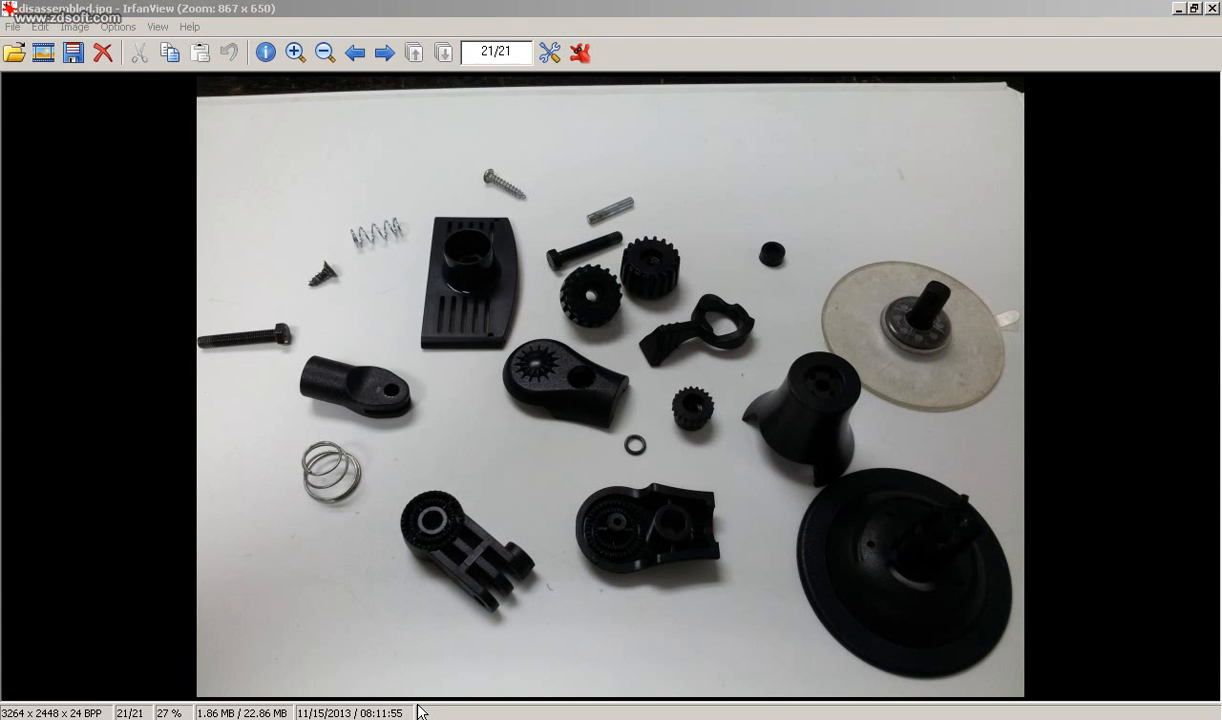
pyautogui.click(419, 709)
pyautogui.click(416, 717)
pyautogui.click(415, 685)
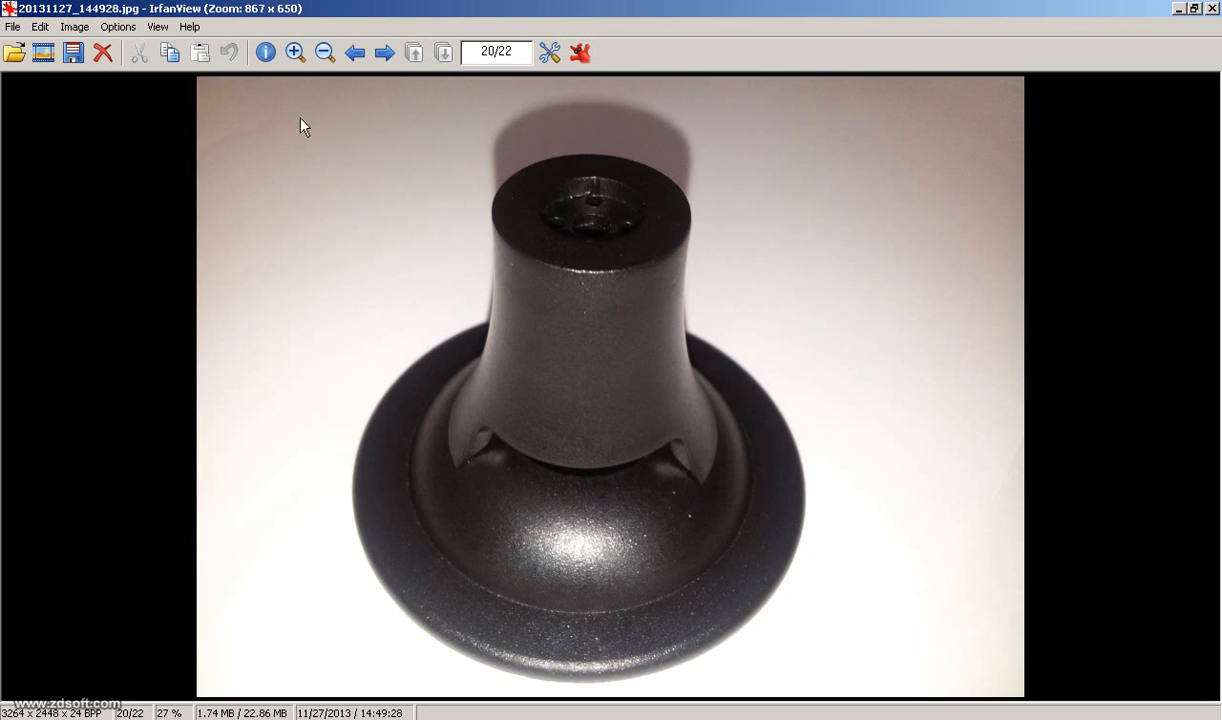
pyautogui.click(385, 58)
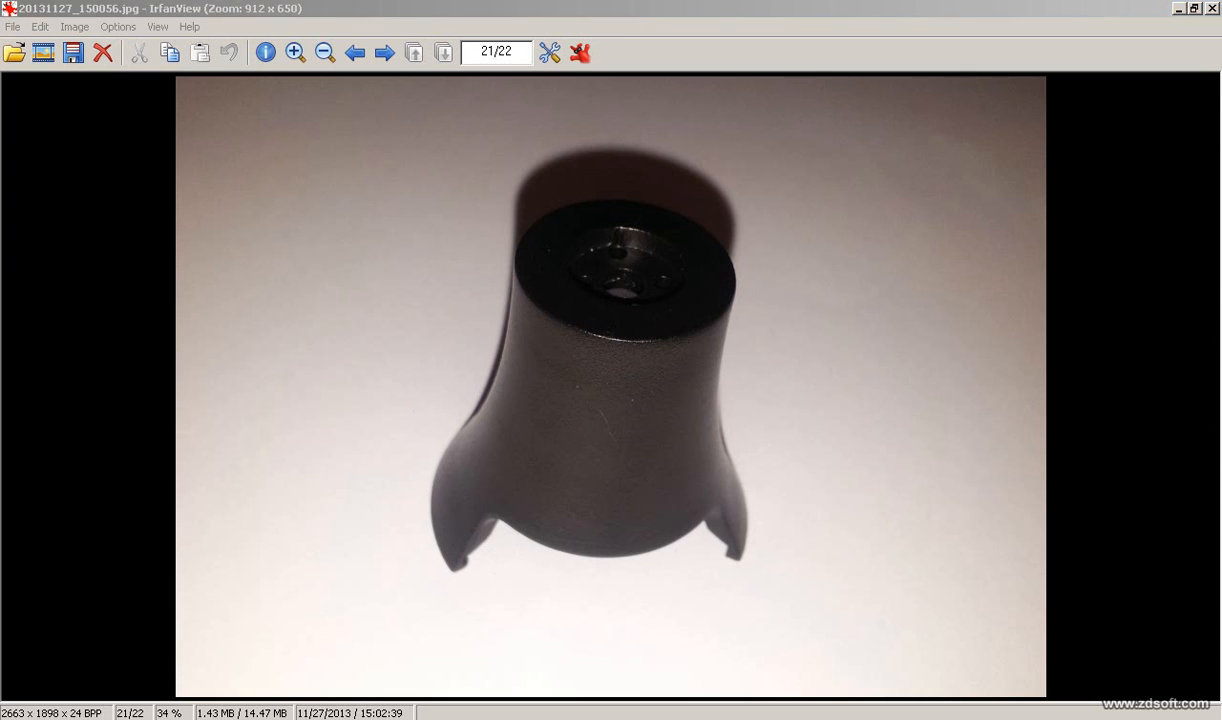
# - Switch back to SolidWorks, examine Revolve3's profile sketch and its dimensions in the Normal To view, and exit the sketch
pyautogui.hotkey('alt', 'Tab')
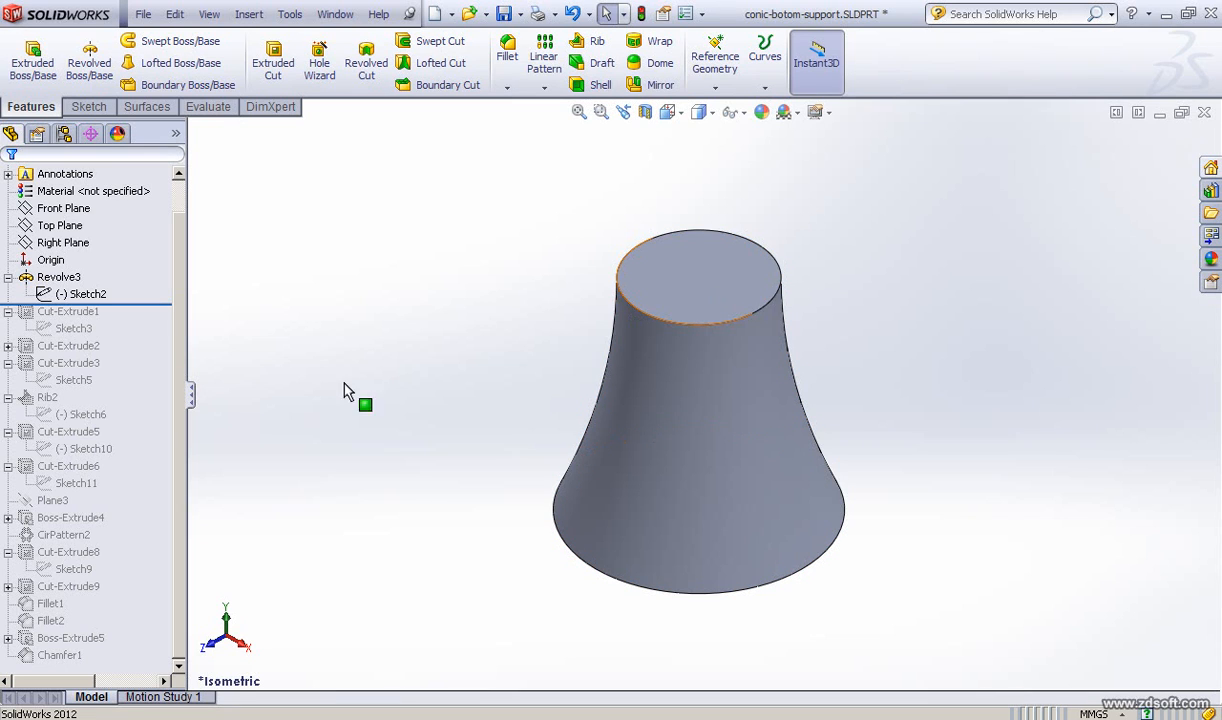
pyautogui.click(80, 294)
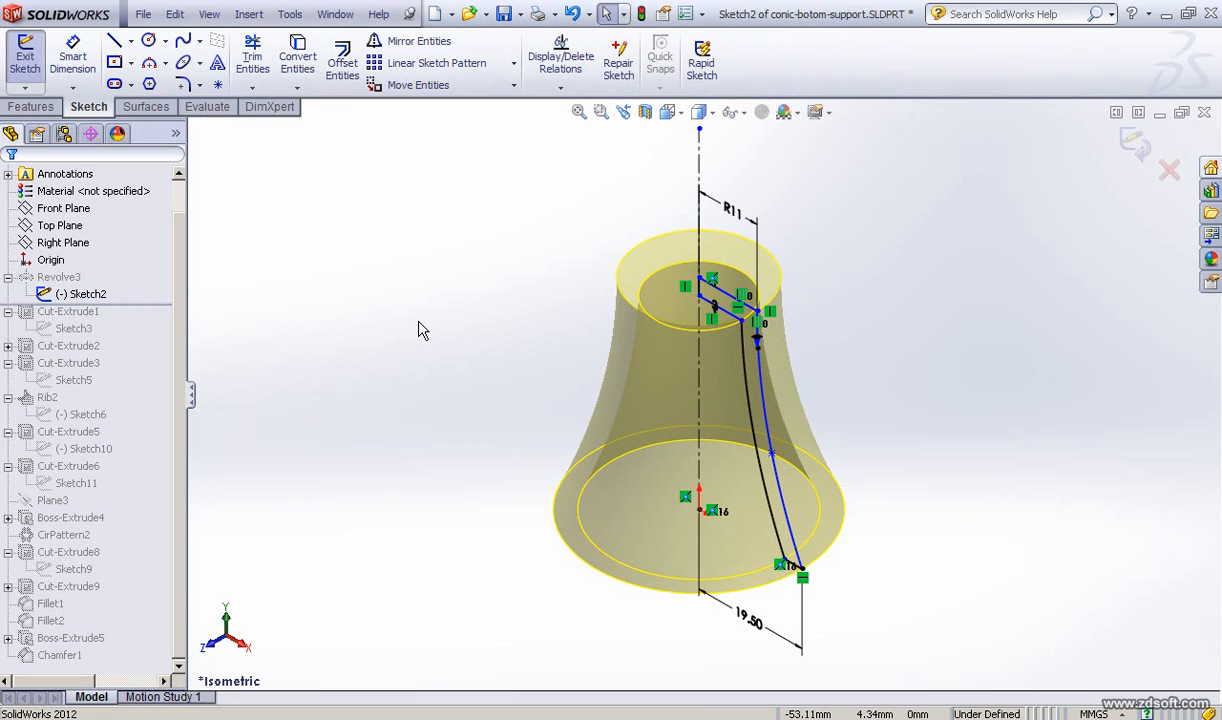
pyautogui.press('space')
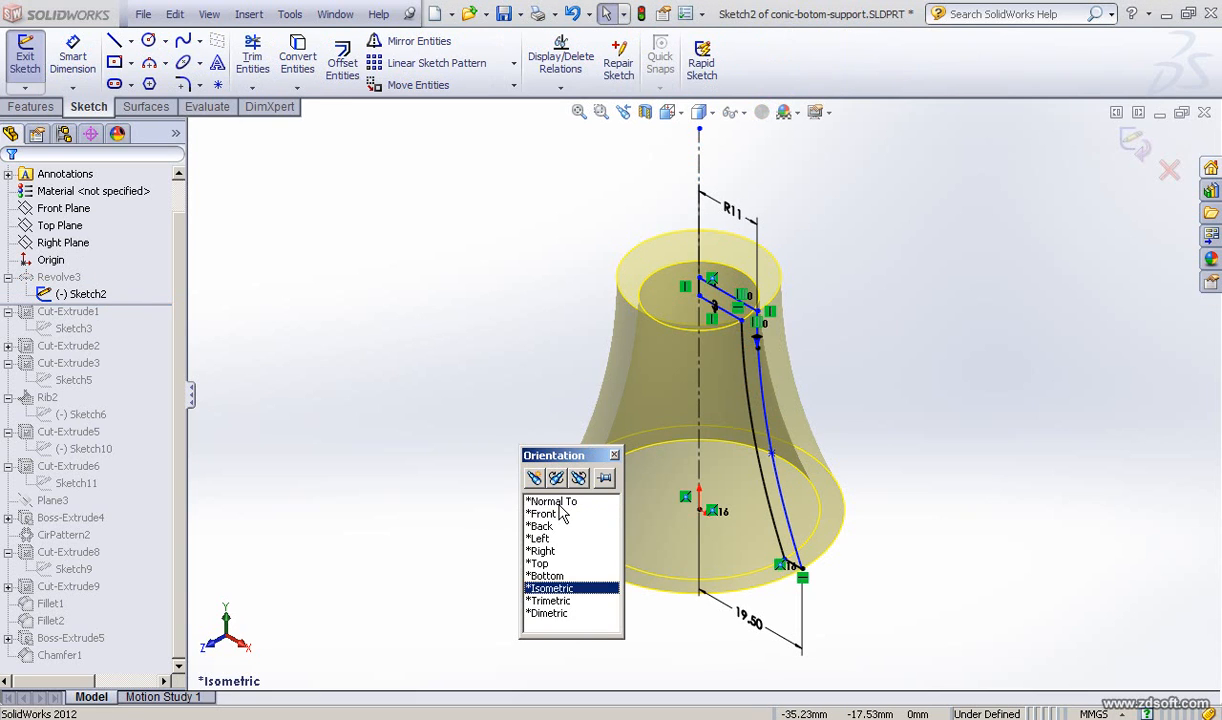
pyautogui.click(556, 502)
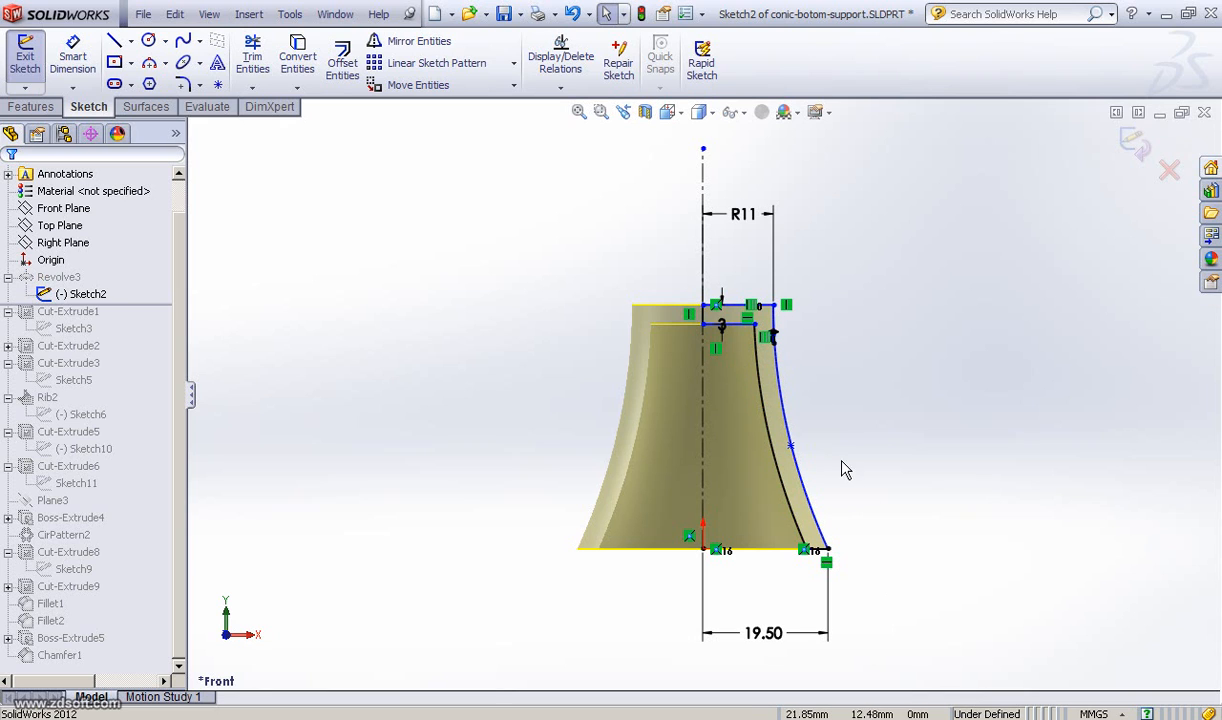
pyautogui.scroll(-2, 823, 427)
pyautogui.scroll(-2, 727, 345)
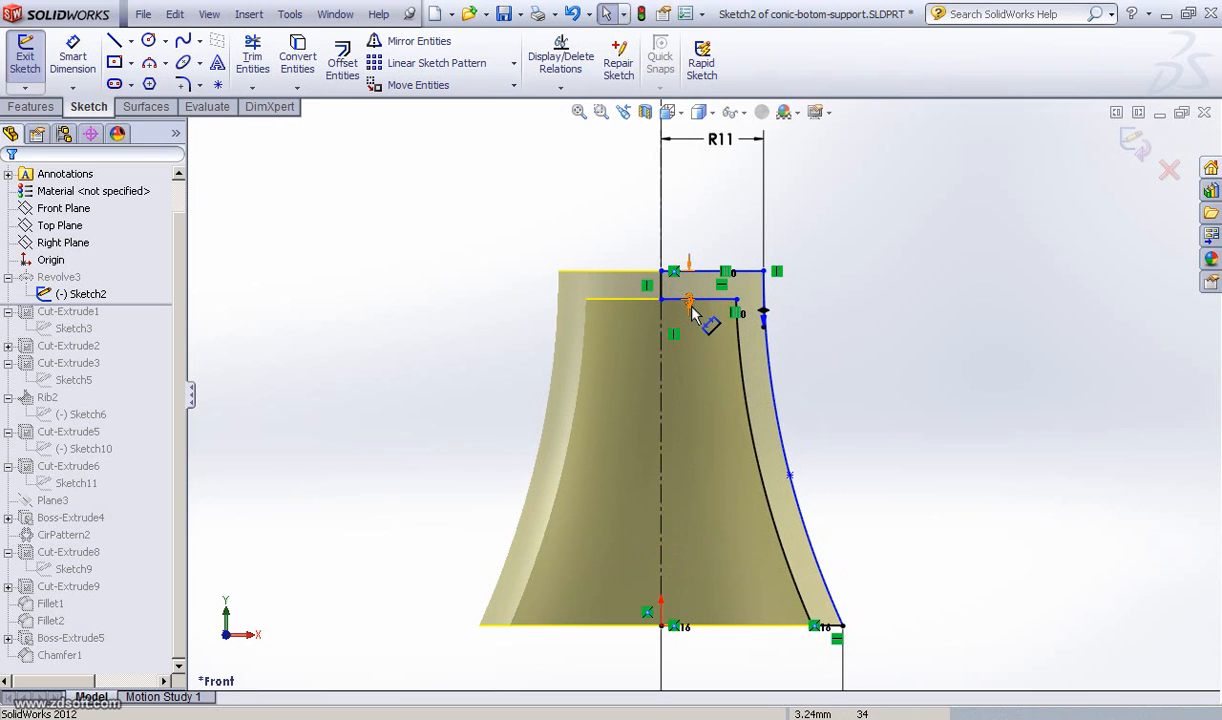
pyautogui.scroll(1, 800, 415)
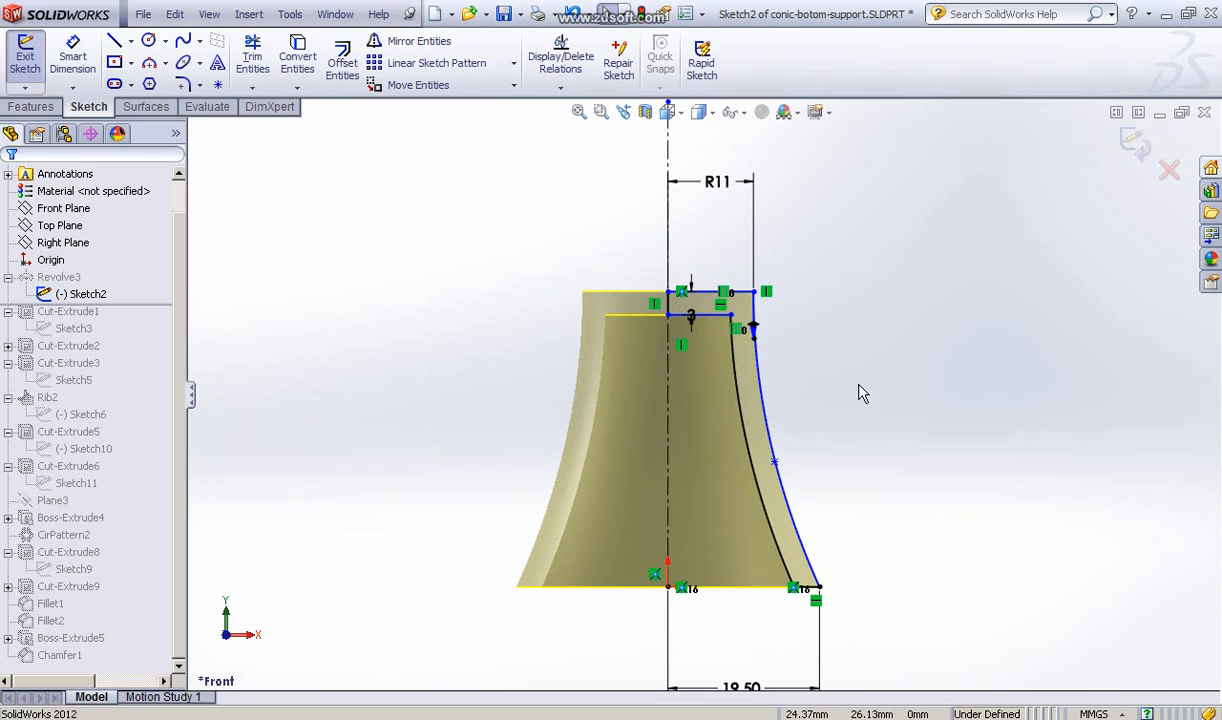
pyautogui.moveTo(864, 394); pyautogui.dragTo(800, 425, button='middle')
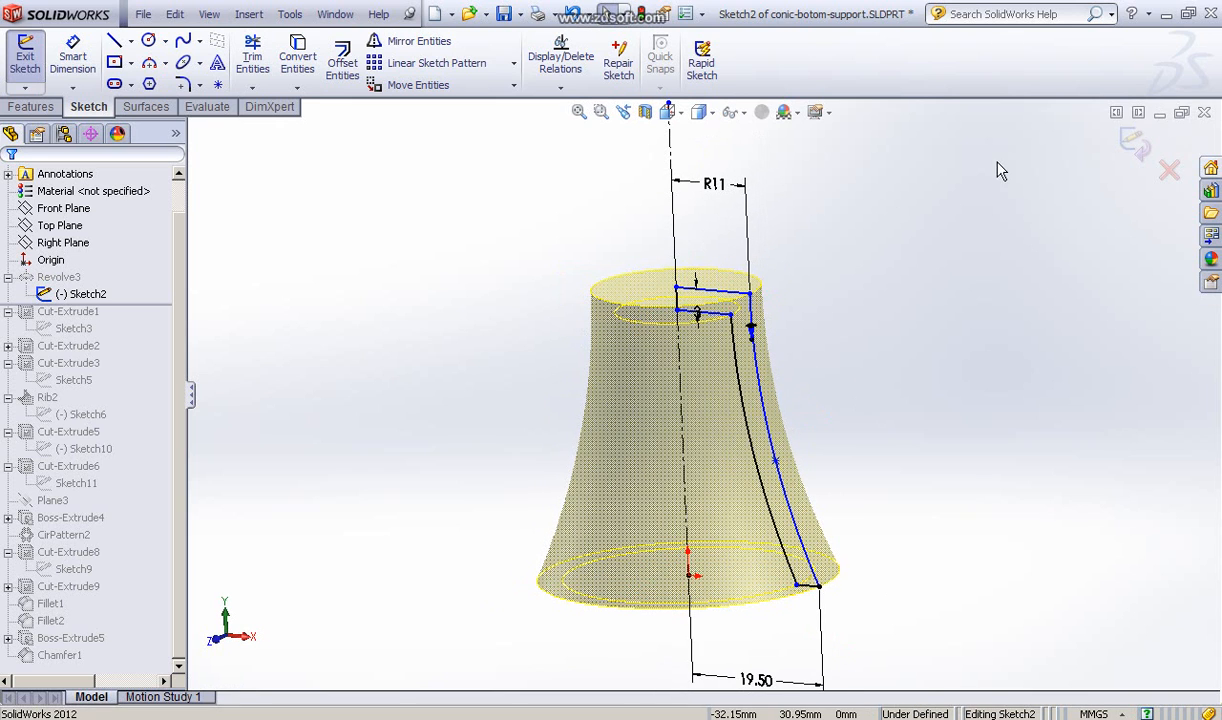
pyautogui.click(1136, 144)
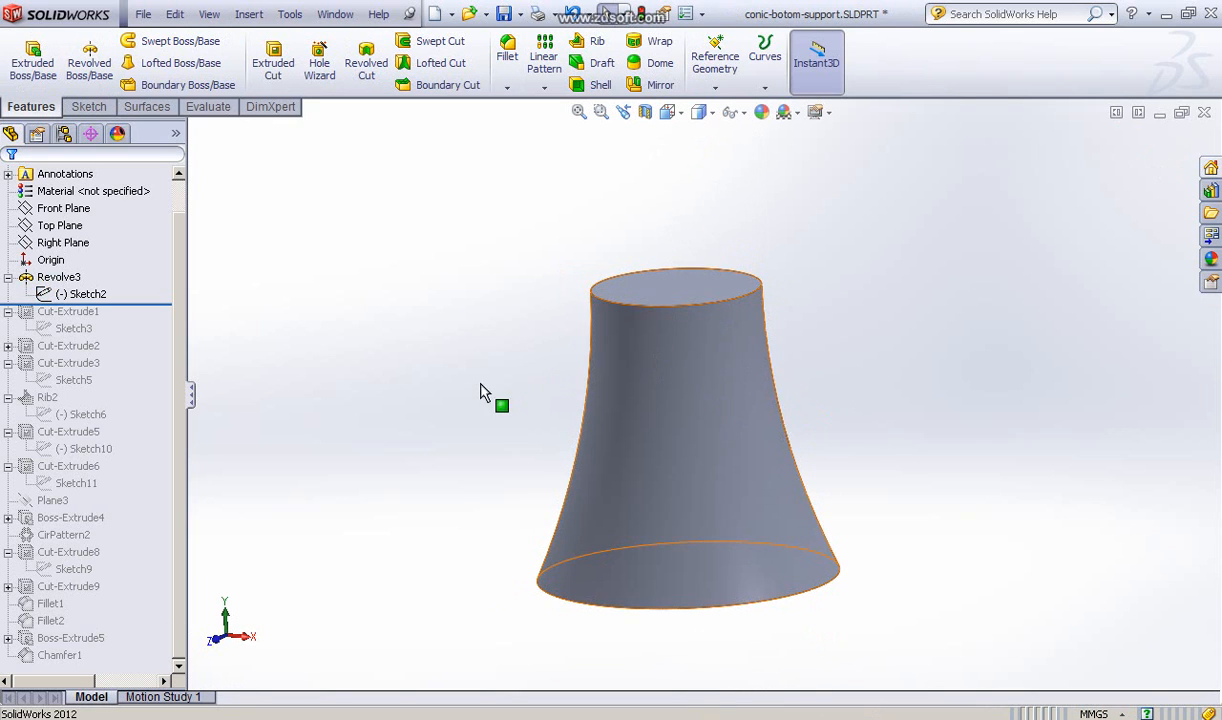
# - Roll the model forward past Cut-Extrude1 and examine the circular pocket in the cone's top face
pyautogui.moveTo(480, 394); pyautogui.dragTo(390, 404, button='middle')
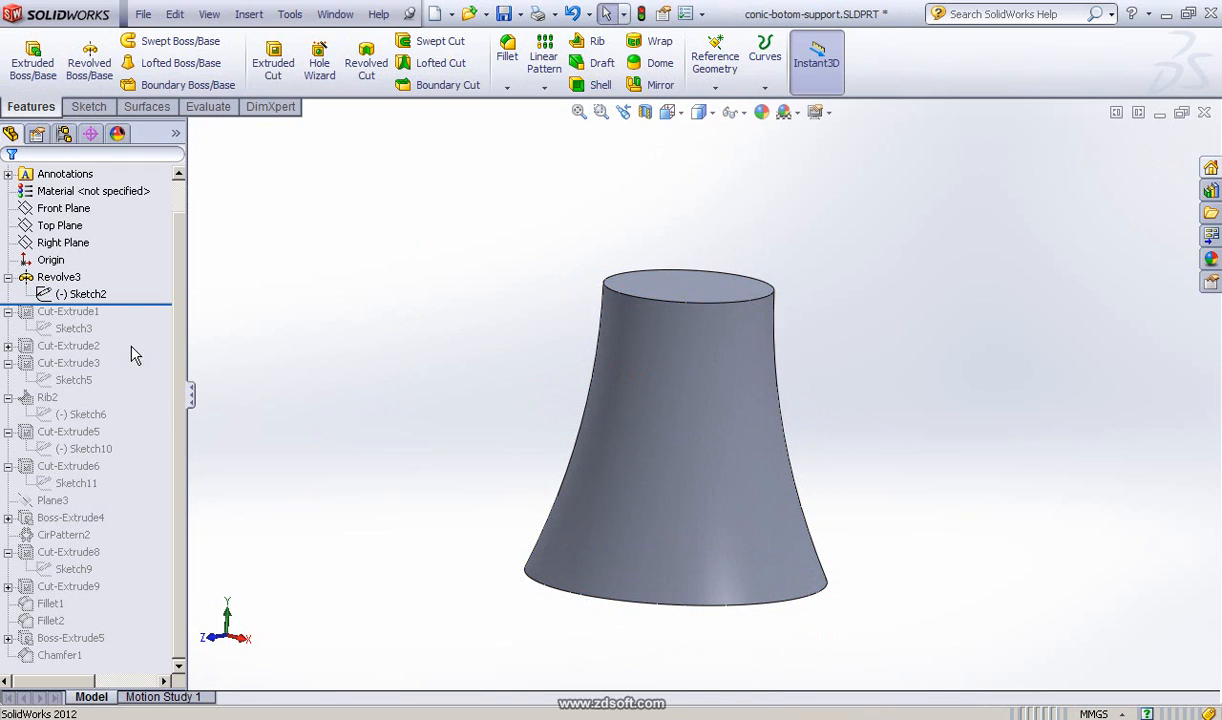
pyautogui.moveTo(133, 302); pyautogui.dragTo(134, 338)
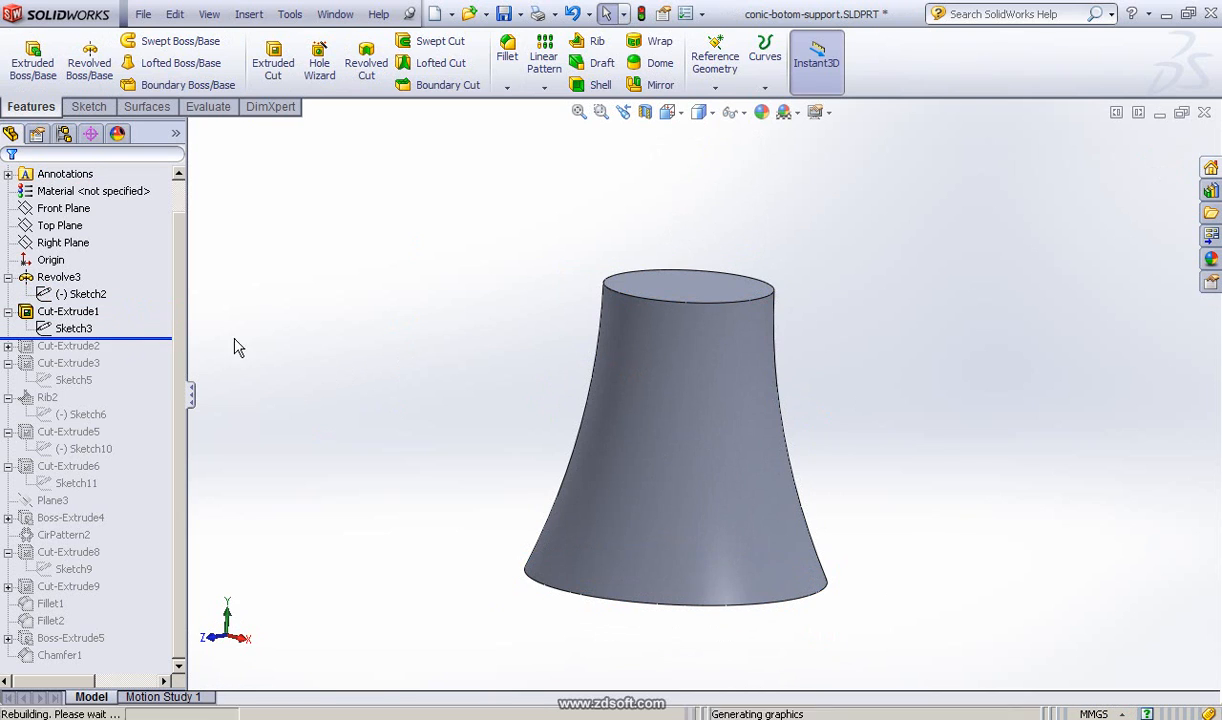
pyautogui.moveTo(505, 300); pyautogui.dragTo(486, 376, button='middle')
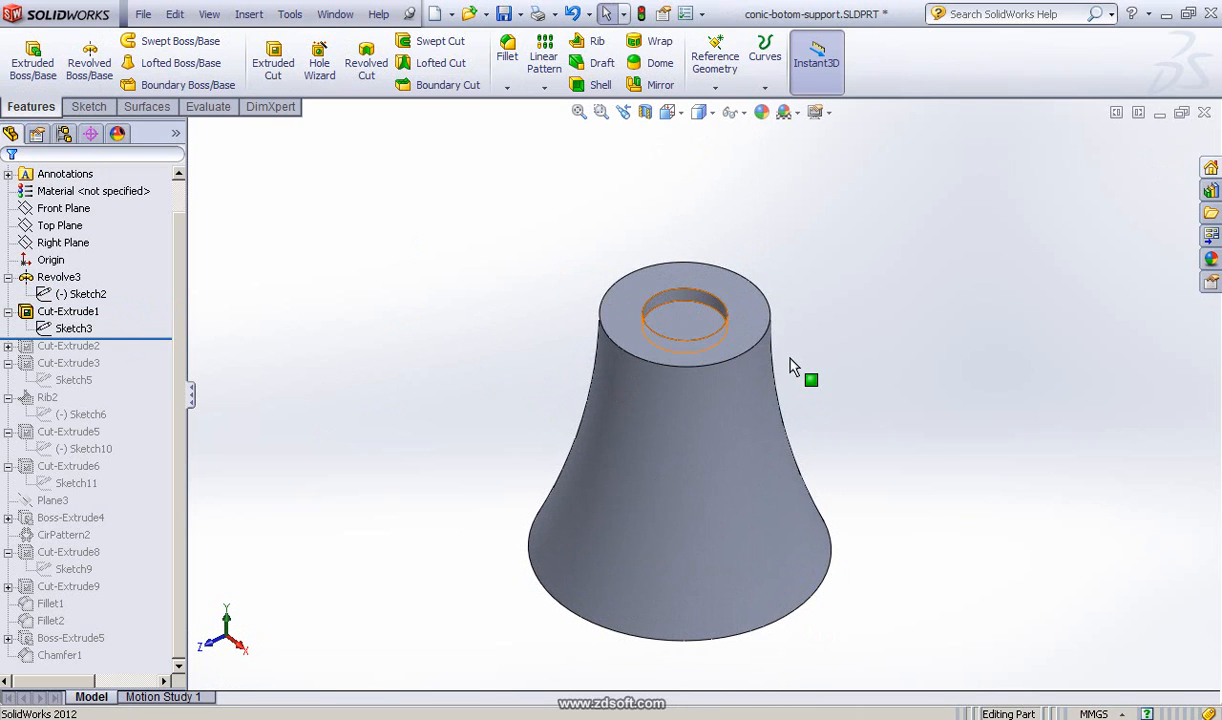
pyautogui.scroll(-2, 791, 366)
pyautogui.scroll(-2, 590, 297)
pyautogui.scroll(-1, 590, 293)
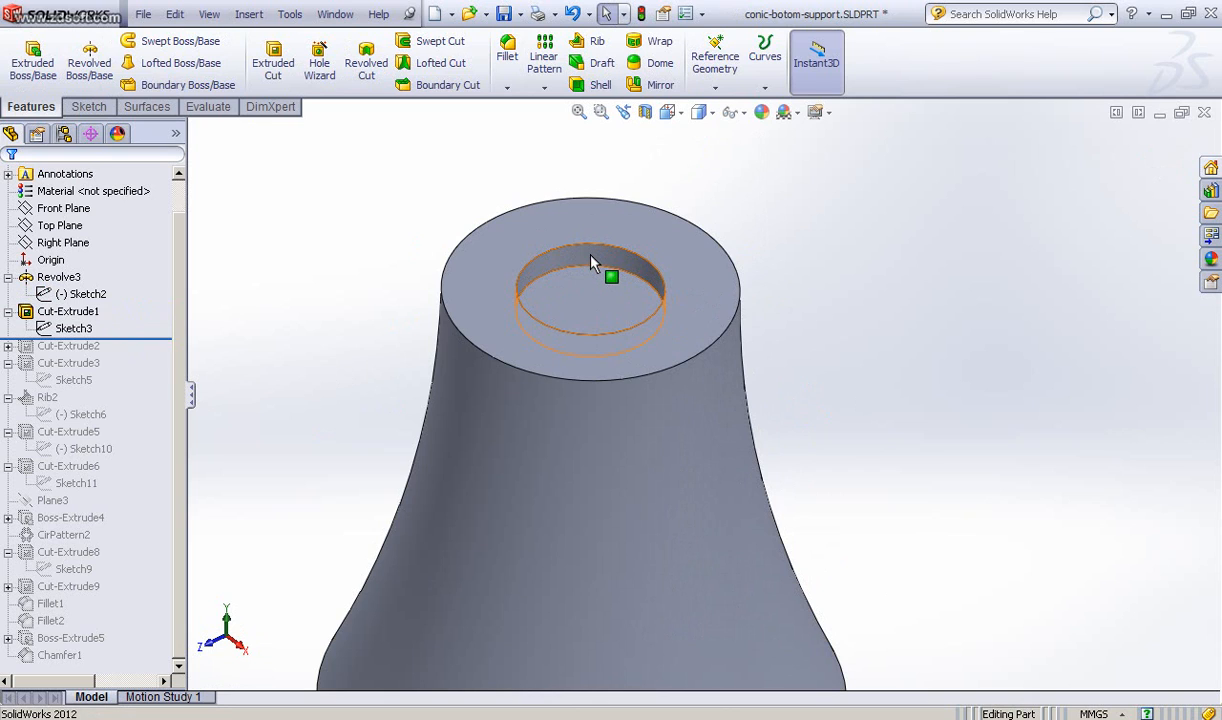
# - Open Cut-Extrude1's Sketch3 to examine its circle and dimension, and exit the sketch
pyautogui.click(72, 329)
pyautogui.click(116, 281)
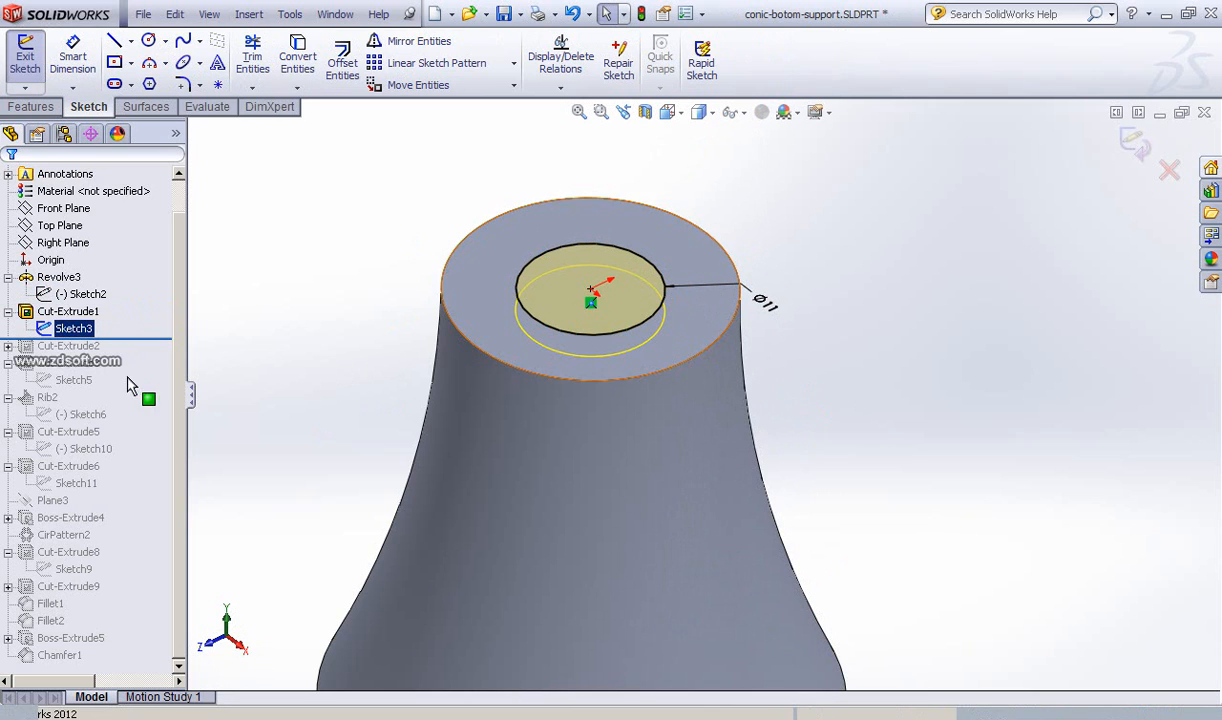
pyautogui.click(1134, 144)
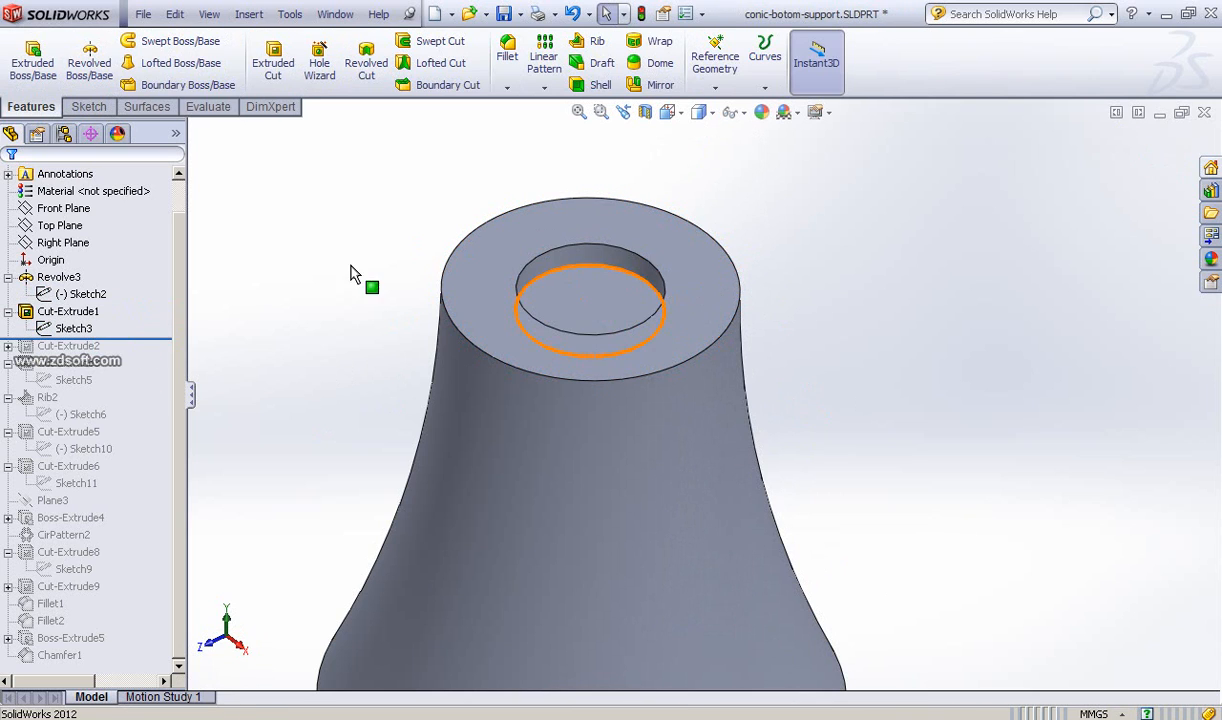
# - Display Cut-Extrude1's dimensions, compare the pocket with the photo 20131127_150056.jpg in IrfanView, and switch back to SolidWorks
pyautogui.click(583, 260)
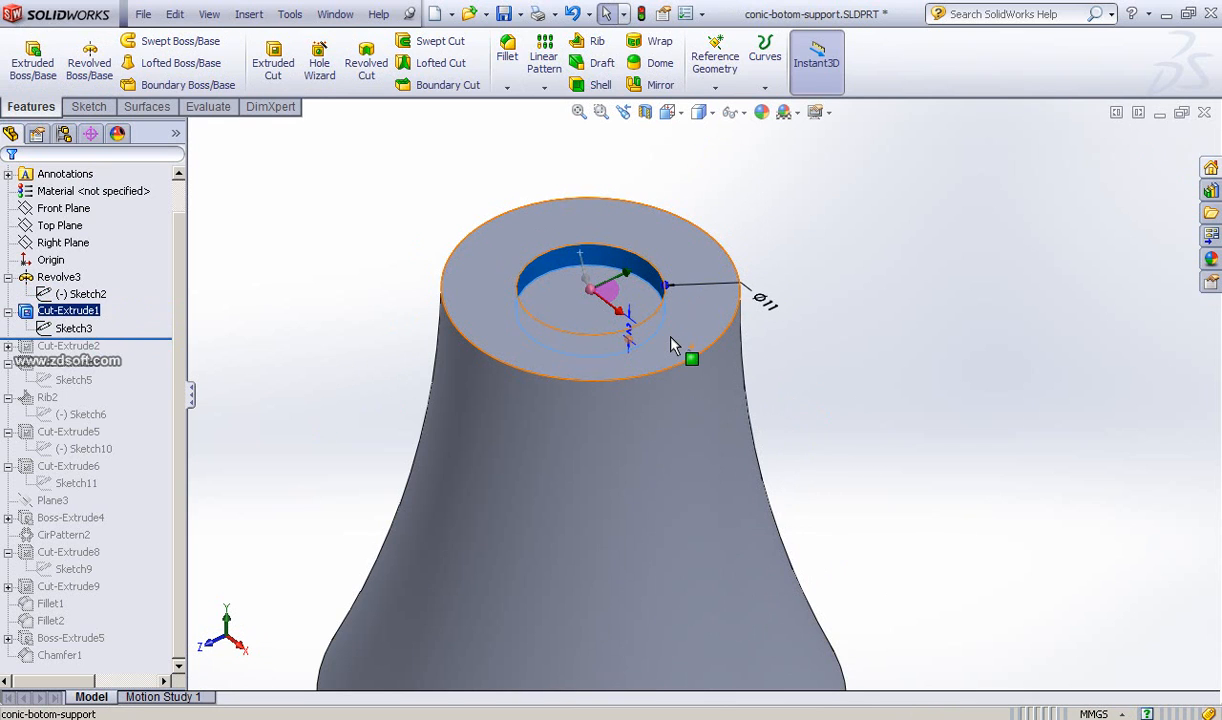
pyautogui.scroll(-4, 672, 345)
pyautogui.scroll(3, 590, 405)
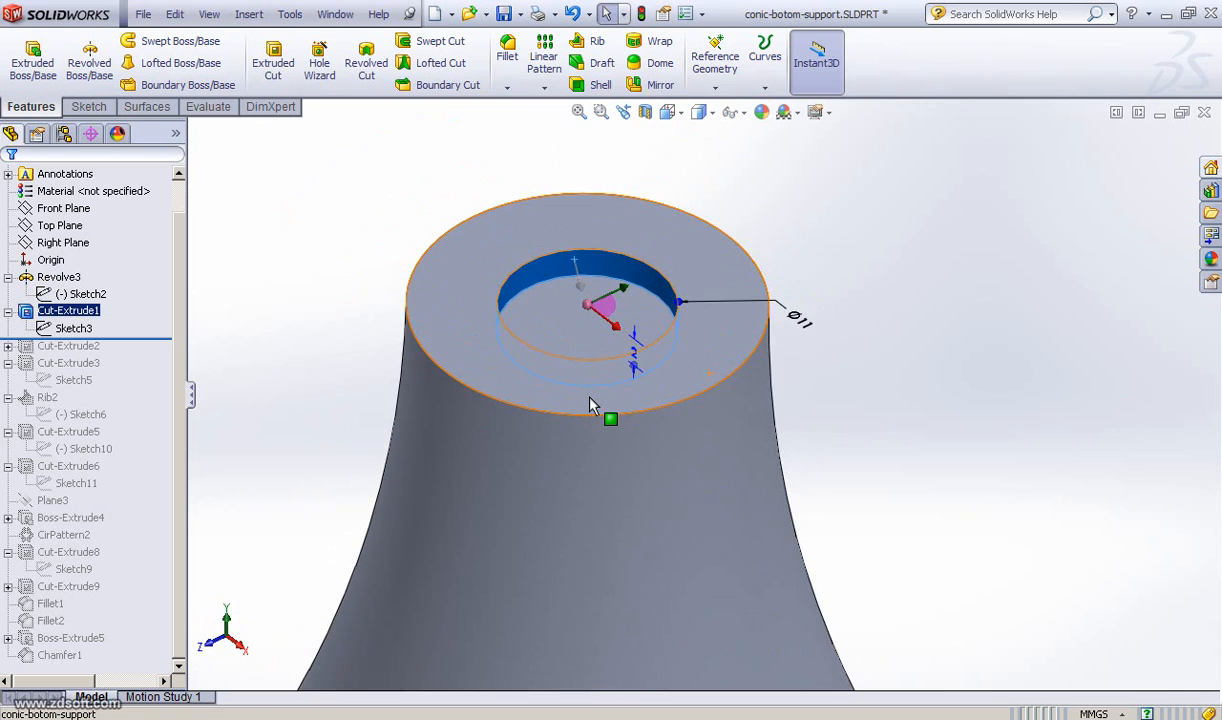
pyautogui.scroll(2, 590, 405)
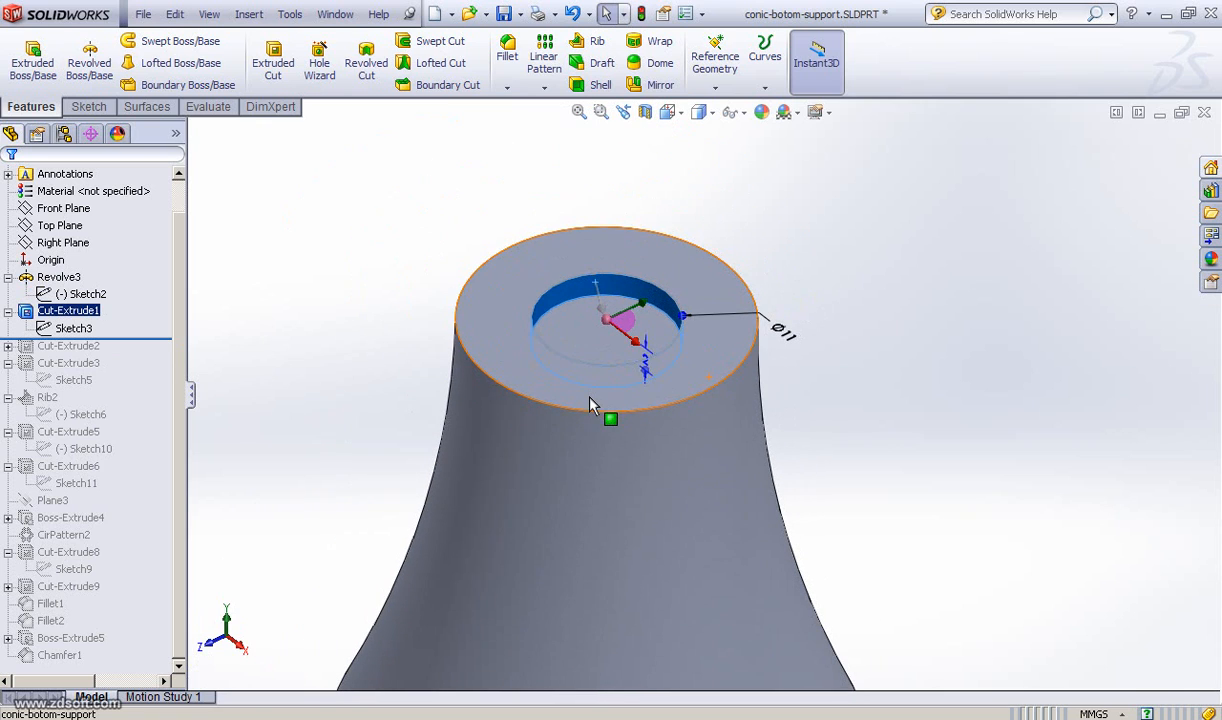
pyautogui.click(415, 675)
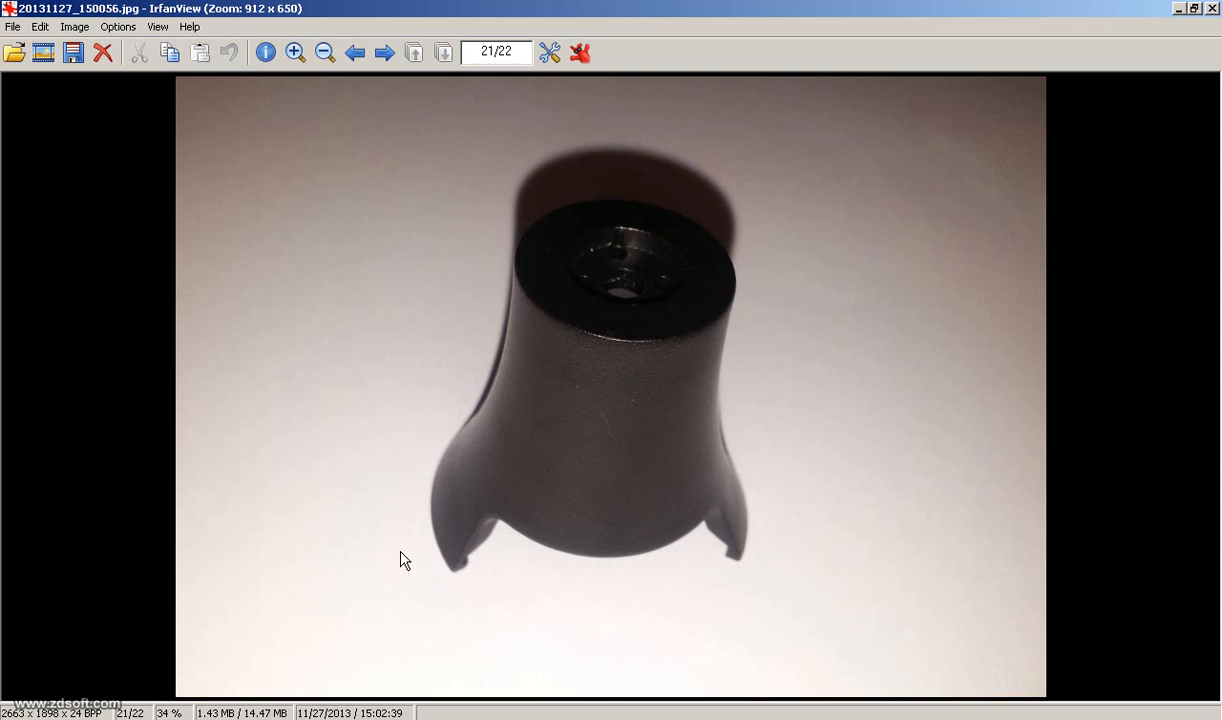
pyautogui.hotkey('alt', 'Tab')
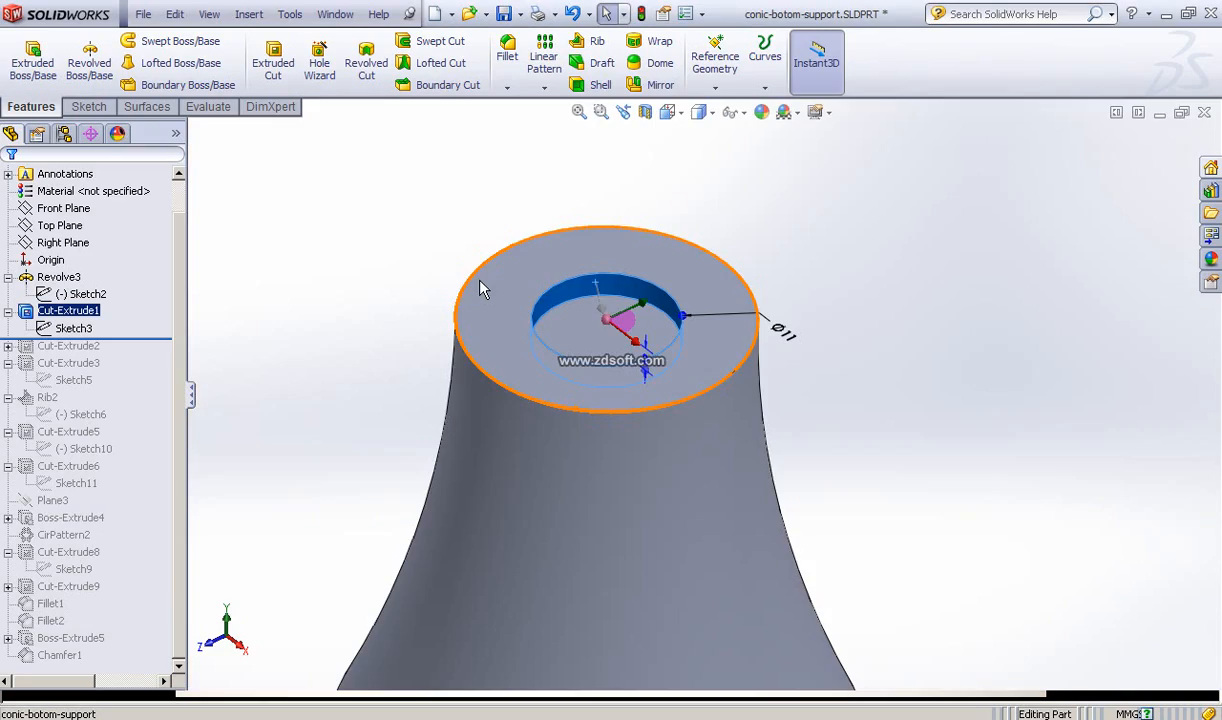
# - Roll the model forward past Cut-Extrude2 and examine its Sketch4 for the small hole in the pocket floor
pyautogui.moveTo(152, 340)
pyautogui.mouseDown()
pyautogui.moveTo(146, 355)
pyautogui.moveTo(142, 335)
pyautogui.moveTo(140, 352)
pyautogui.mouseUp()
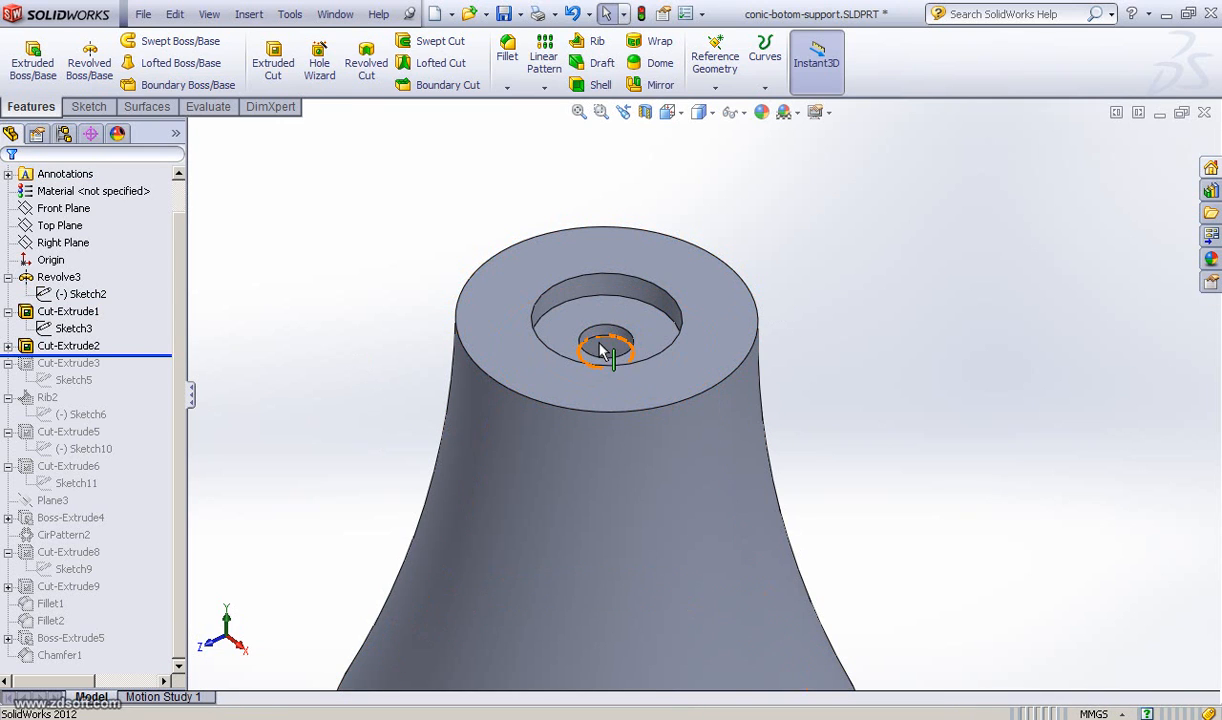
pyautogui.scroll(2, 620, 383)
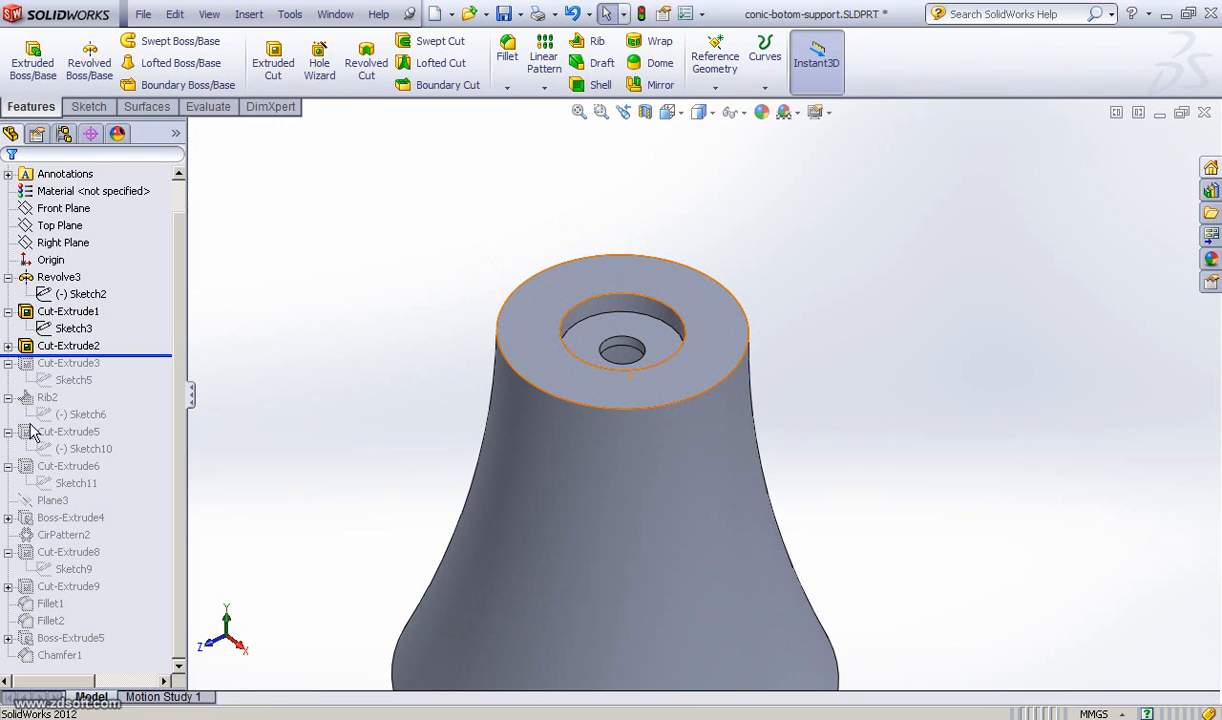
pyautogui.click(8, 345)
pyautogui.click(72, 362)
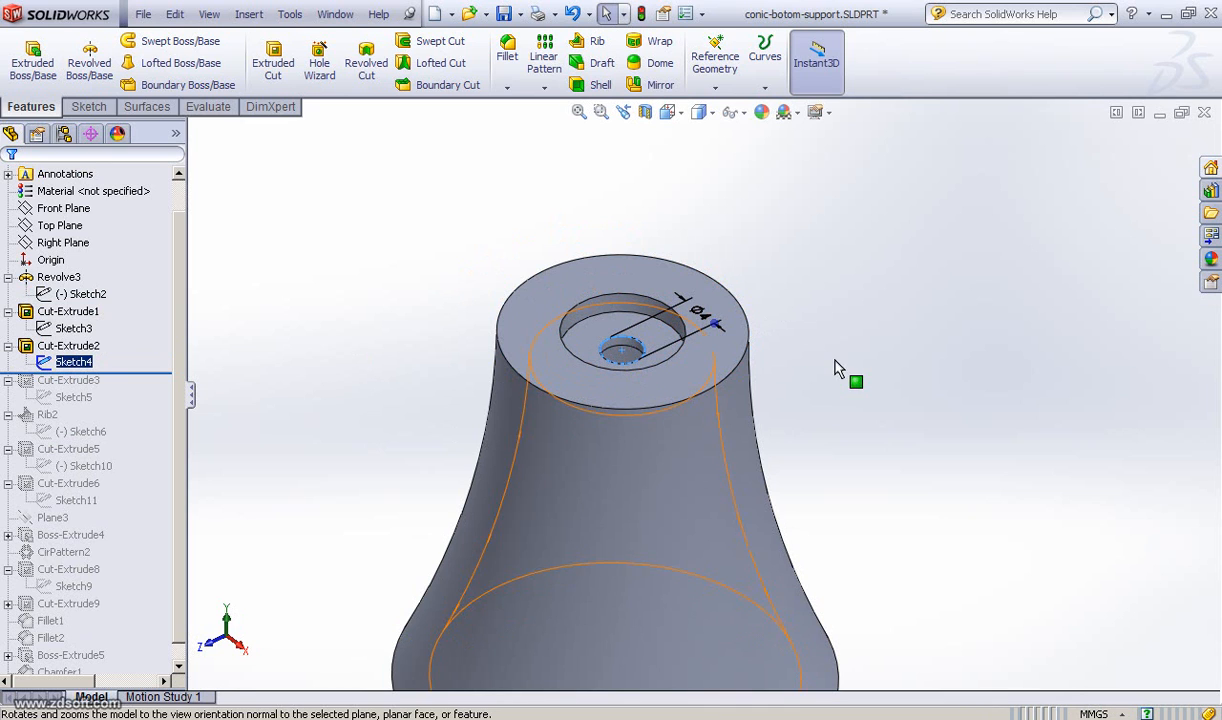
pyautogui.moveTo(827, 418); pyautogui.dragTo(837, 335, button='middle')
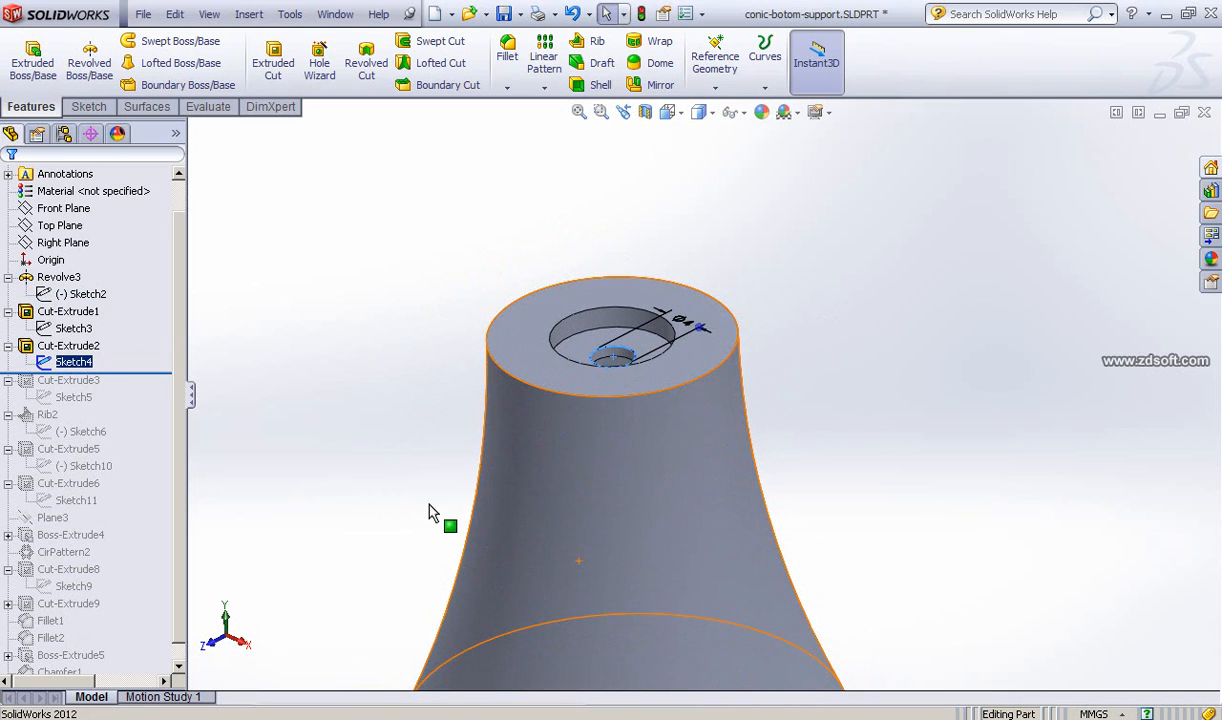
pyautogui.keyDown('ctrl'); pyautogui.moveTo(430, 512); pyautogui.dragTo(440, 402, button='middle'); pyautogui.keyUp('ctrl')
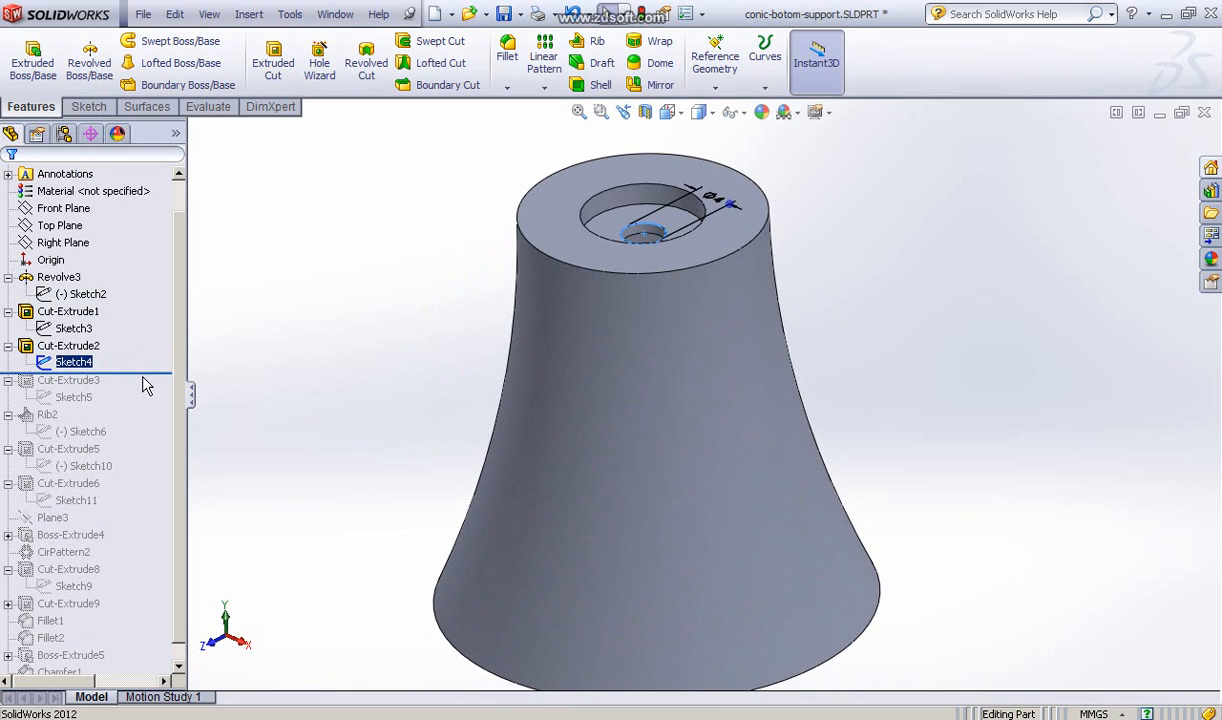
# - Roll the model forward past Cut-Extrude3 and examine its ring-shaped cut from the cone's hollow underside
pyautogui.moveTo(147, 372); pyautogui.dragTo(147, 402)
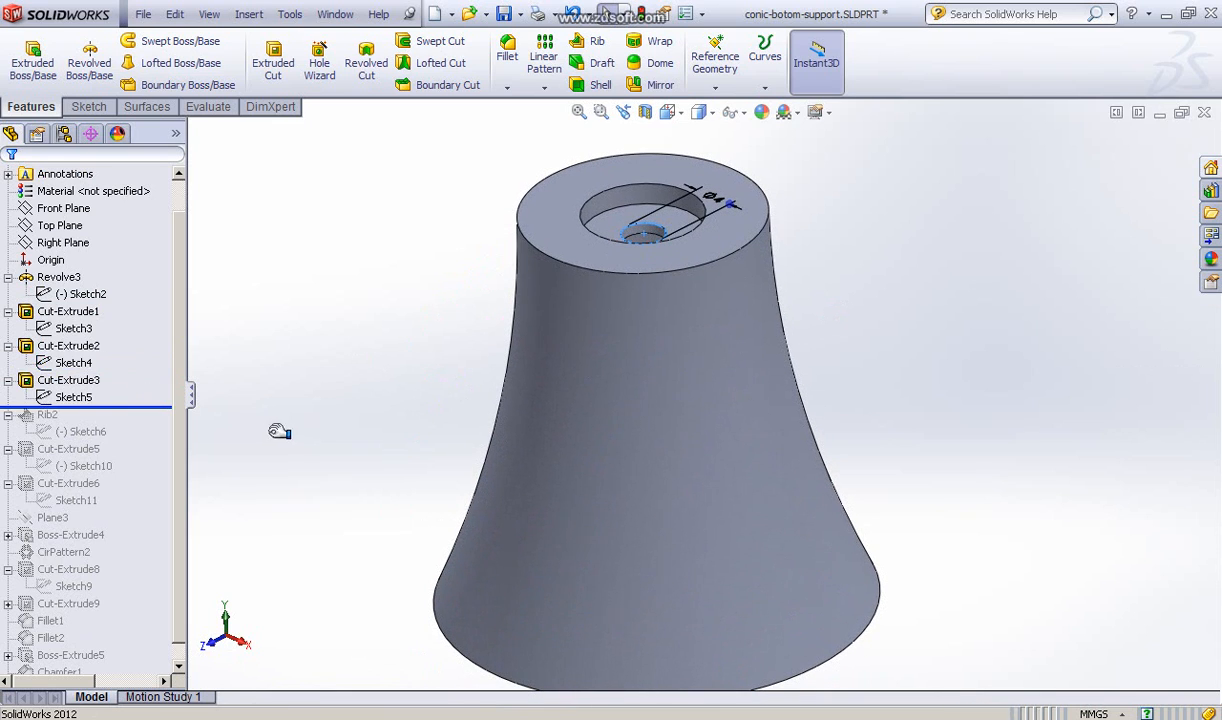
pyautogui.click(83, 386)
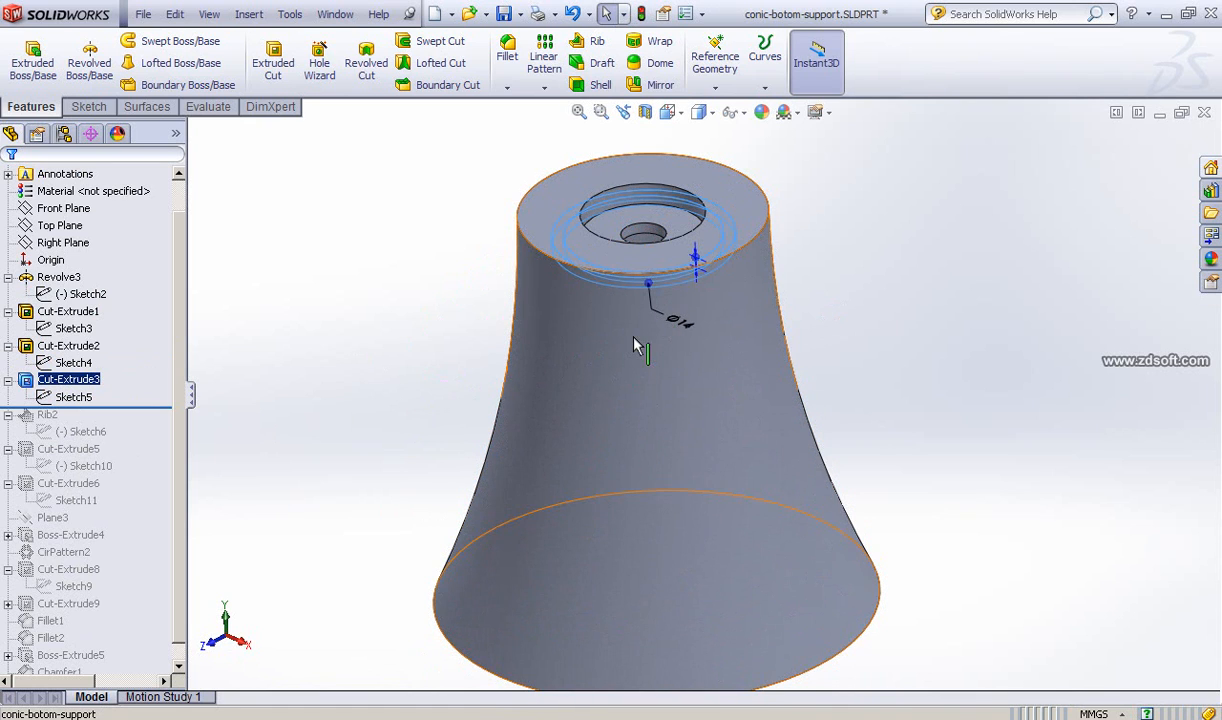
pyautogui.scroll(-2, 634, 341)
pyautogui.moveTo(627, 301); pyautogui.dragTo(670, 318, button='middle')
pyautogui.moveTo(536, 268); pyautogui.dragTo(787, 329, button='middle')
pyautogui.moveTo(768, 380)
pyautogui.mouseDown(button='middle')
pyautogui.moveTo(739, 401)
pyautogui.moveTo(794, 355)
pyautogui.moveTo(776, 344)
pyautogui.moveTo(764, 355)
pyautogui.mouseUp(button='middle')
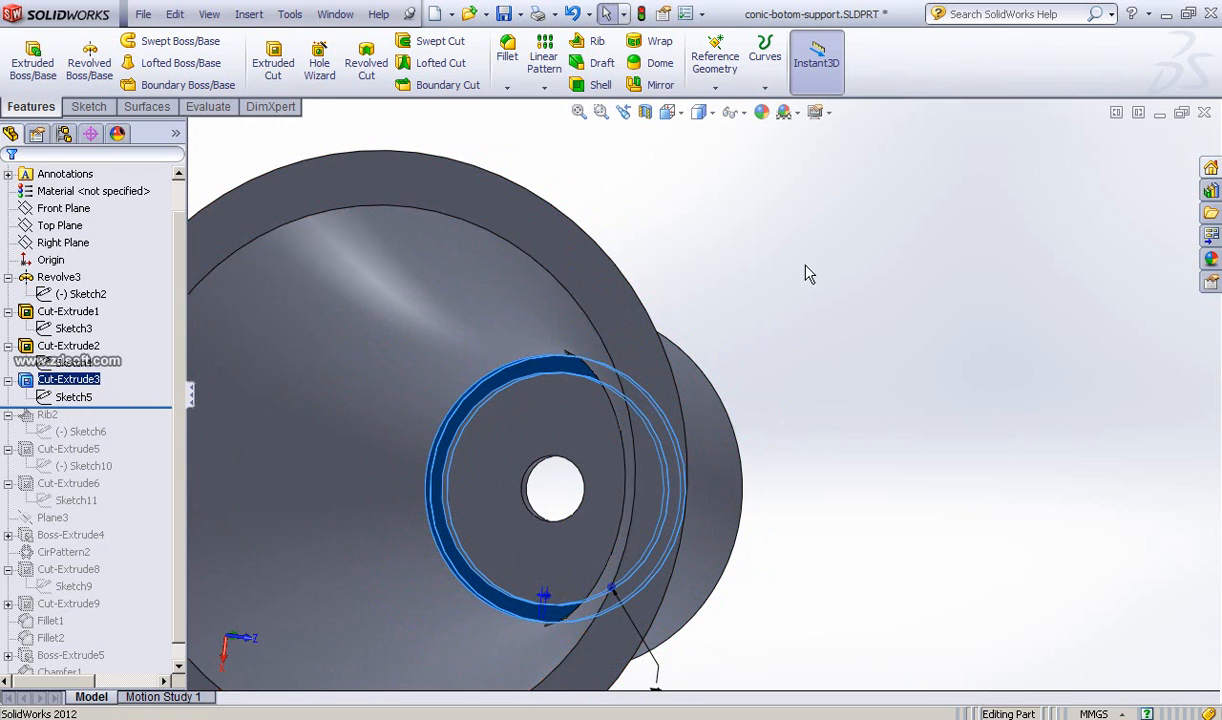
pyautogui.moveTo(769, 252); pyautogui.dragTo(400, 346, button='middle')
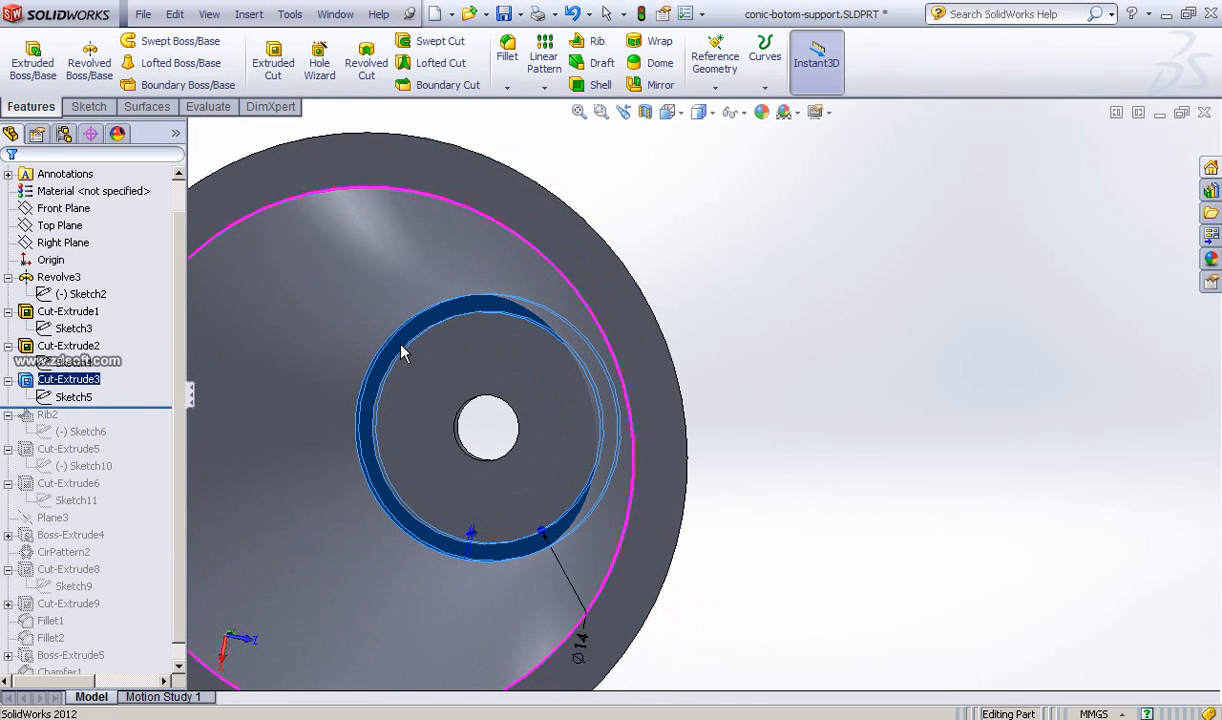
# - Open Cut-Extrude3's Sketch5, examine its concentric circles in the Normal To view, and exit the sketch
pyautogui.click(74, 397)
pyautogui.click(91, 343)
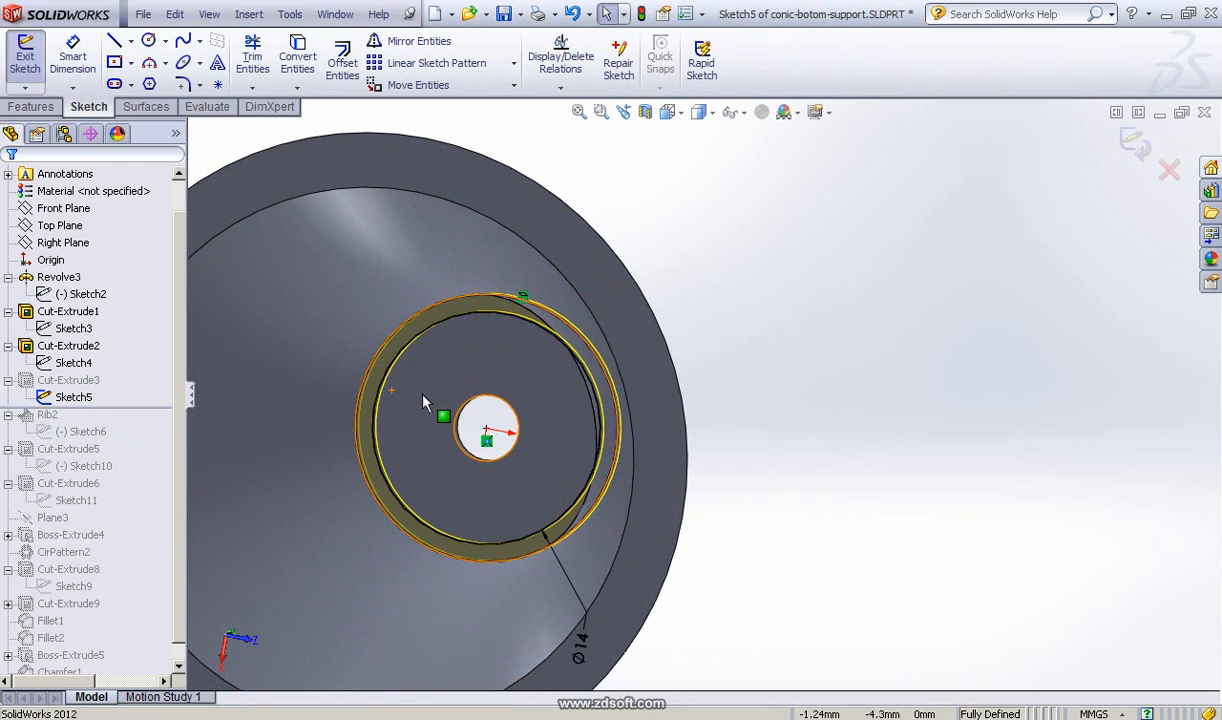
pyautogui.keyDown('ctrl'); pyautogui.moveTo(466, 384); pyautogui.dragTo(597, 366, button='middle'); pyautogui.keyUp('ctrl')
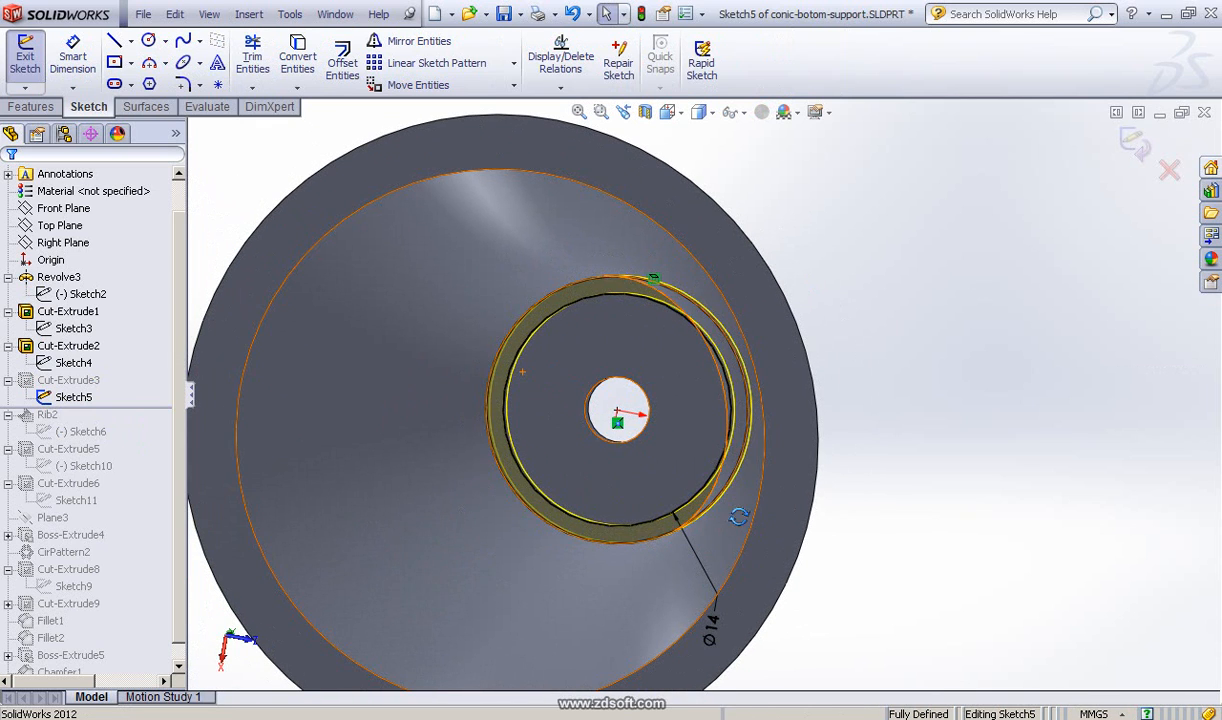
pyautogui.moveTo(738, 516)
pyautogui.mouseDown(button='middle')
pyautogui.moveTo(728, 508)
pyautogui.moveTo(740, 498)
pyautogui.moveTo(759, 507)
pyautogui.moveTo(770, 492)
pyautogui.moveTo(725, 478)
pyautogui.moveTo(736, 500)
pyautogui.mouseUp(button='middle')
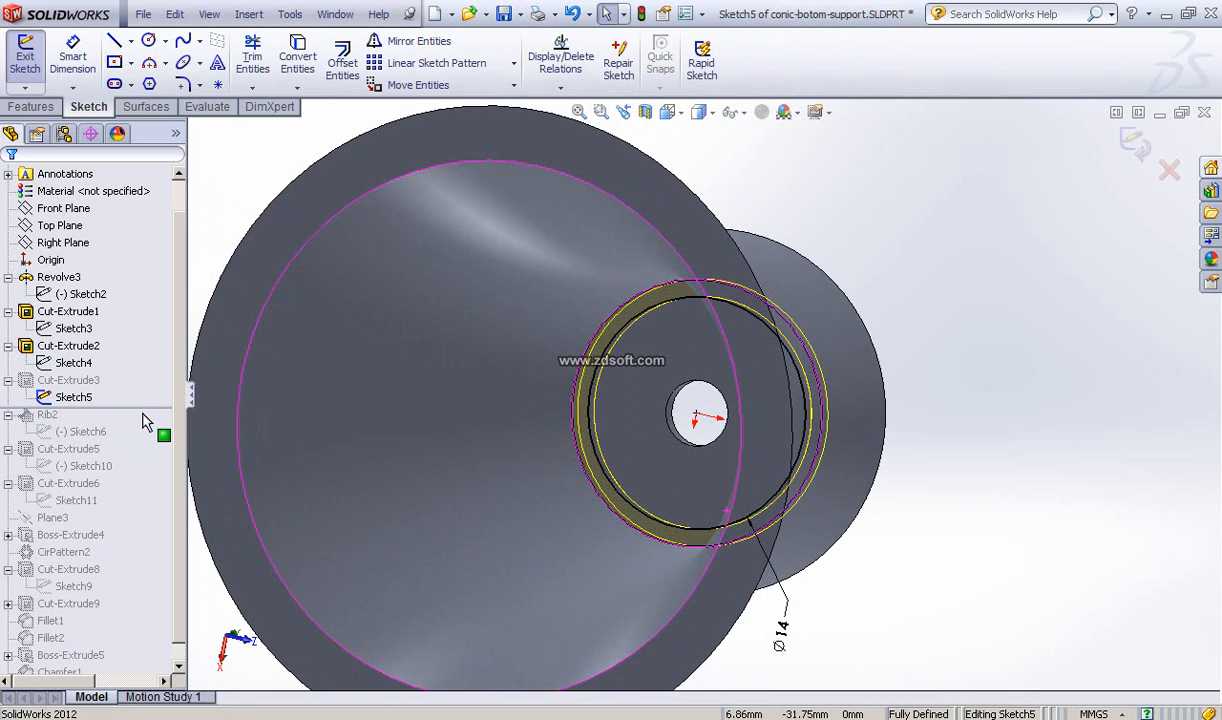
pyautogui.click(74, 397)
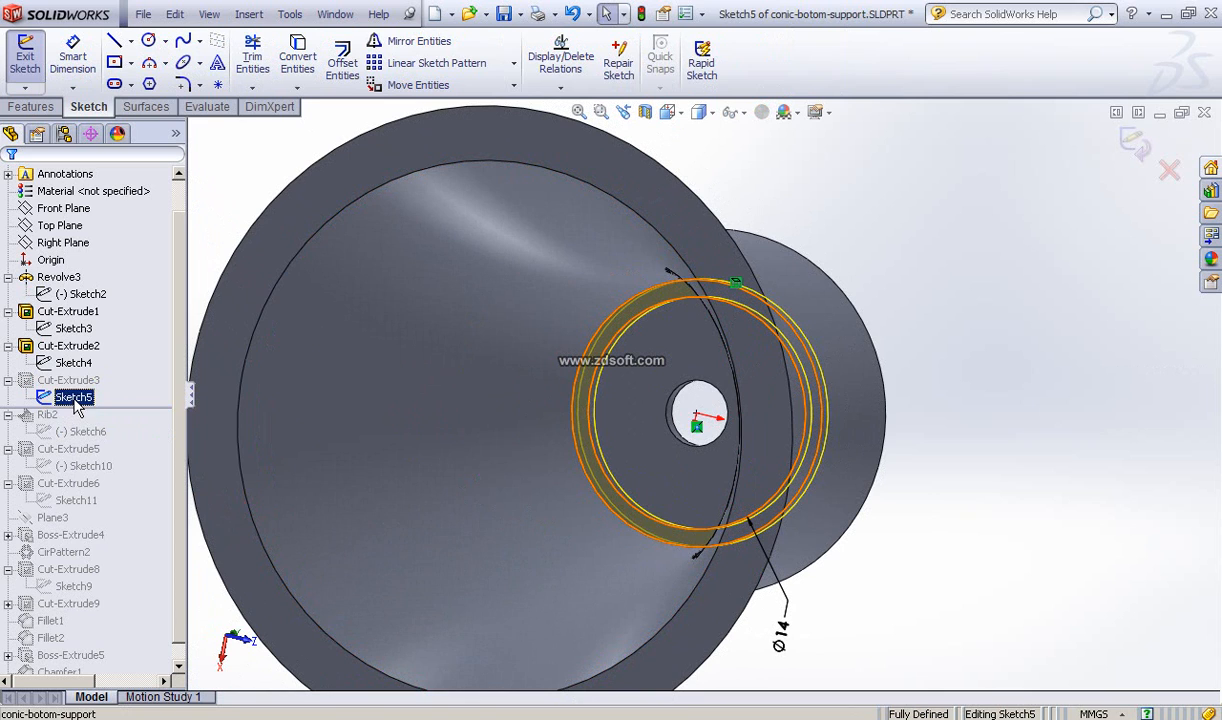
pyautogui.click(115, 382)
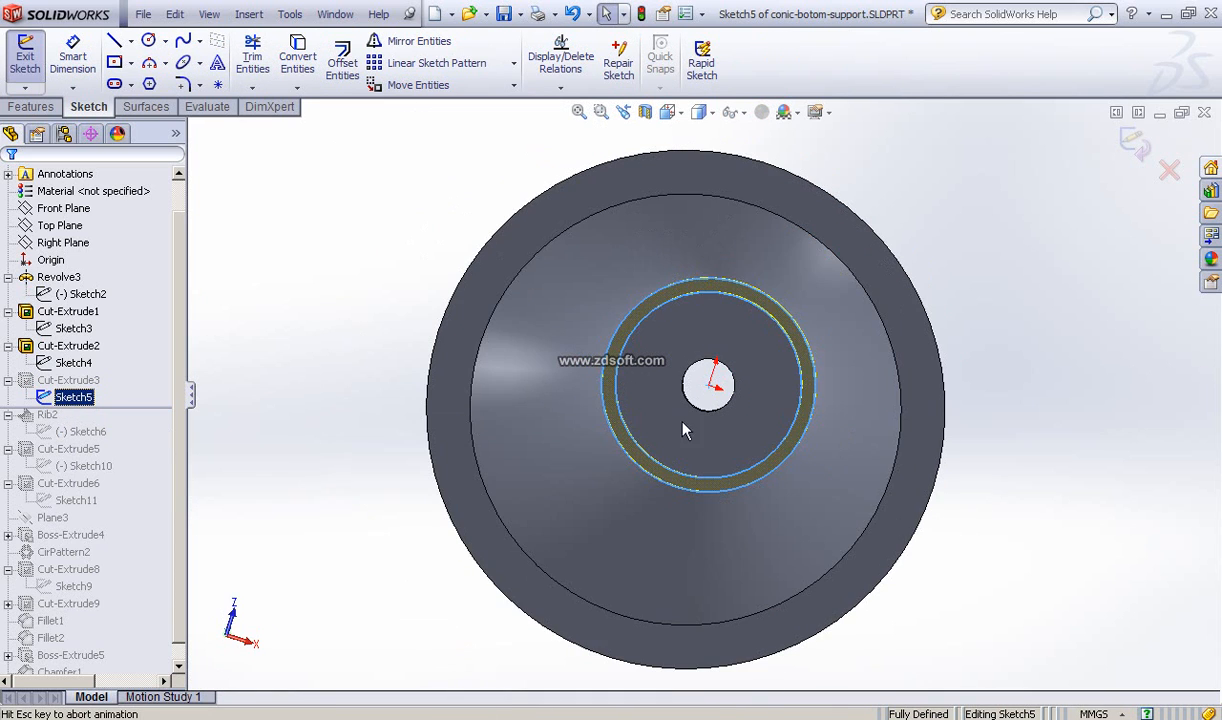
pyautogui.scroll(-4, 792, 437)
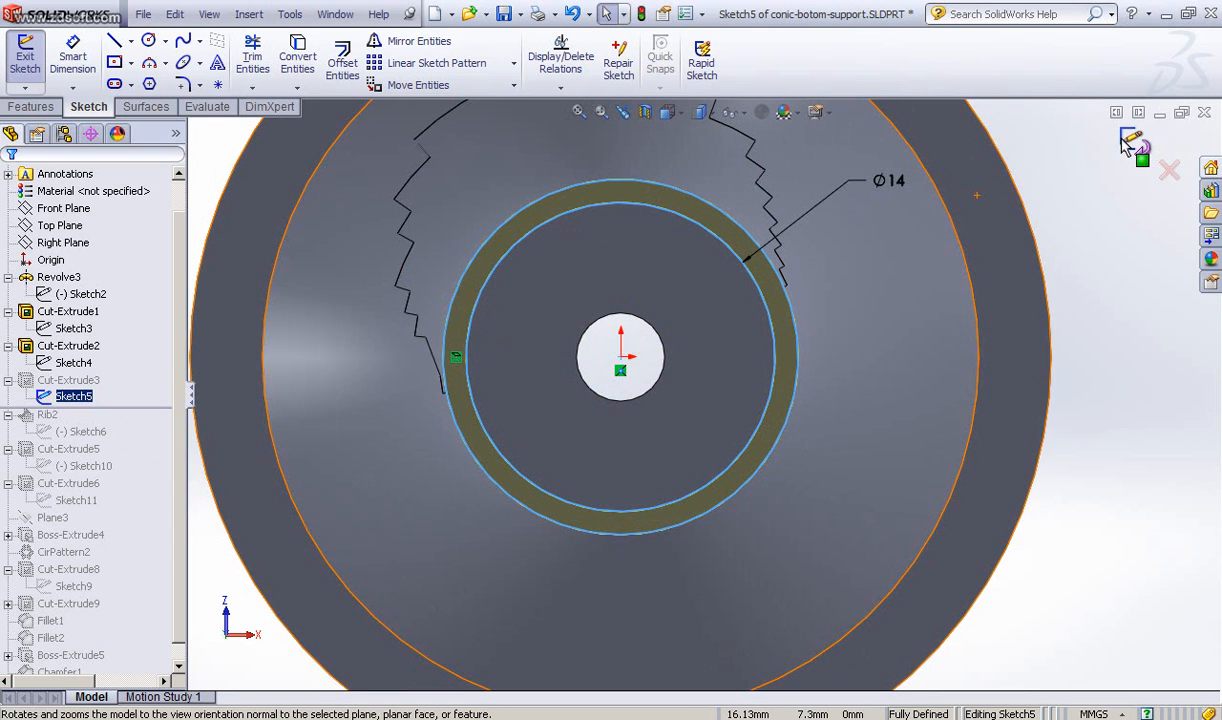
pyautogui.click(1145, 156)
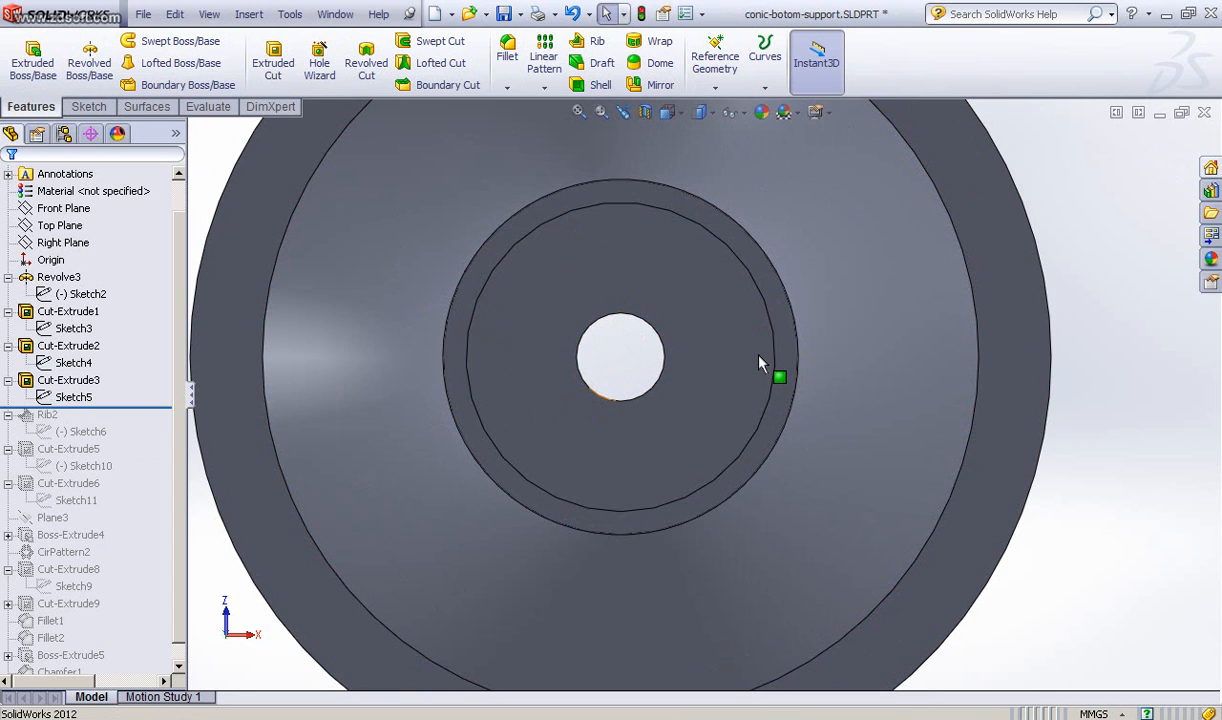
# - Show the model with Hidden Lines Visible and compare it before and after Cut-Extrude3 by rolling back and forward again
pyautogui.moveTo(758, 357); pyautogui.dragTo(644, 406, button='middle')
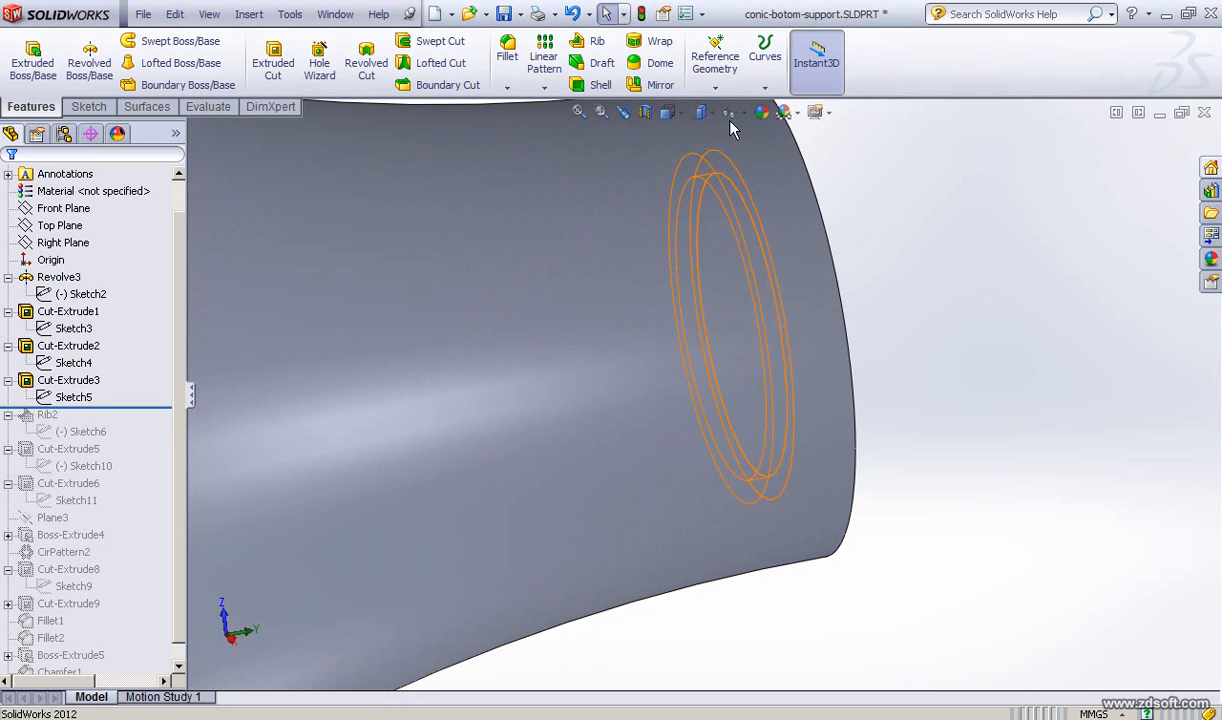
pyautogui.moveTo(706, 116)
pyautogui.click(700, 186)
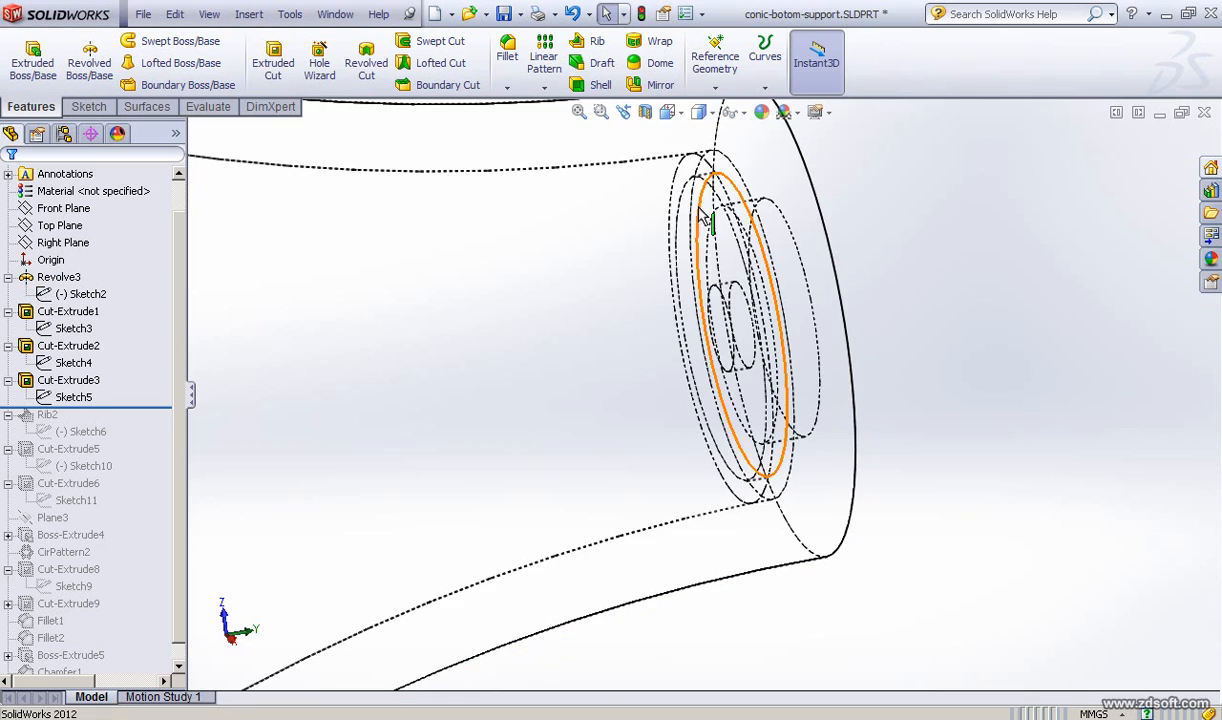
pyautogui.moveTo(902, 277); pyautogui.dragTo(906, 279, button='middle')
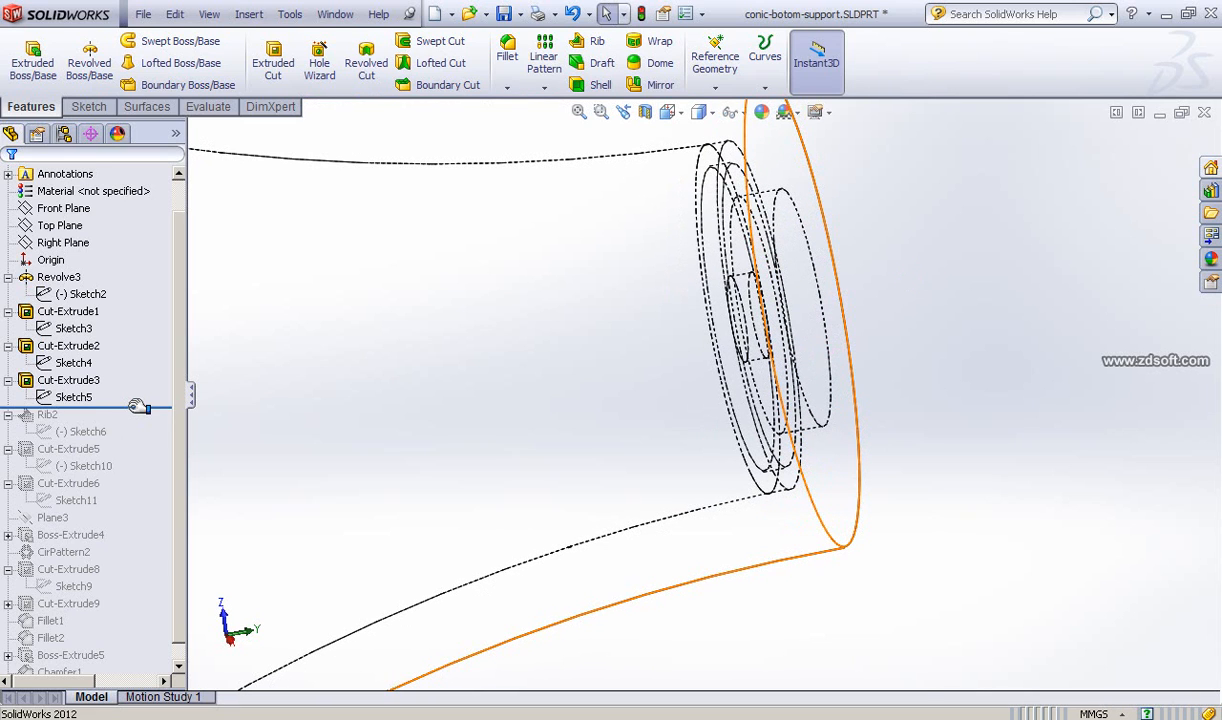
pyautogui.moveTo(138, 406); pyautogui.dragTo(139, 380)
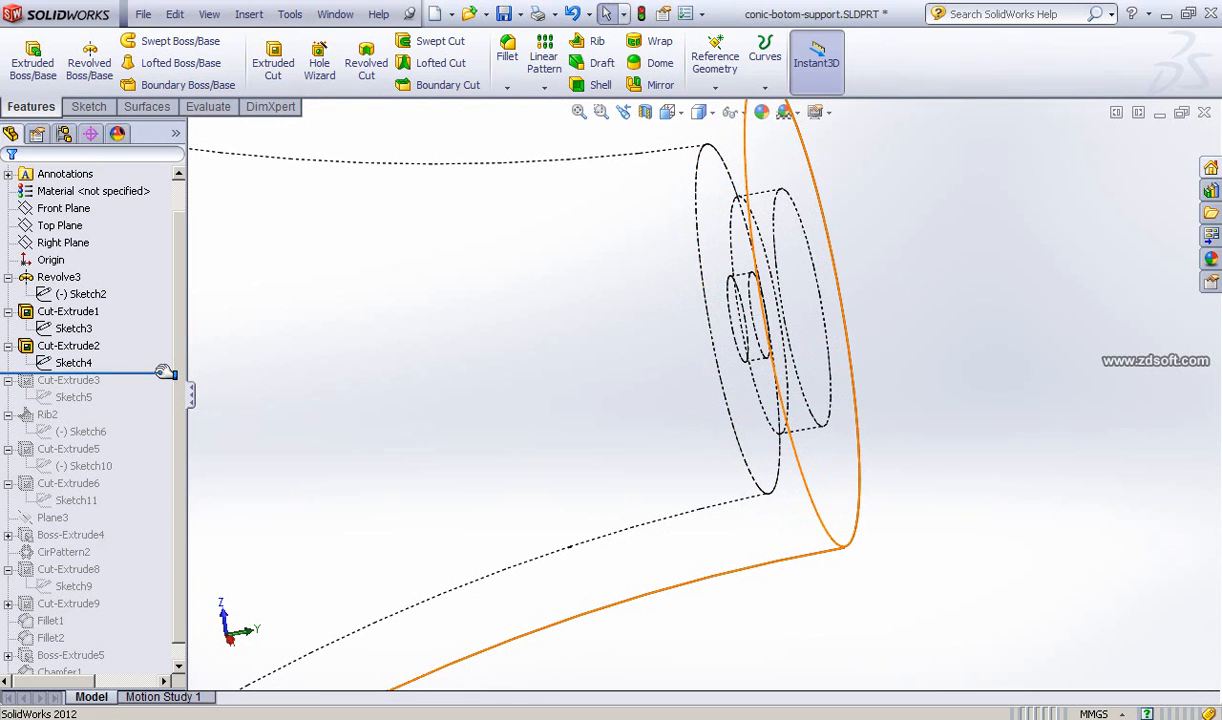
pyautogui.moveTo(163, 373); pyautogui.dragTo(152, 400)
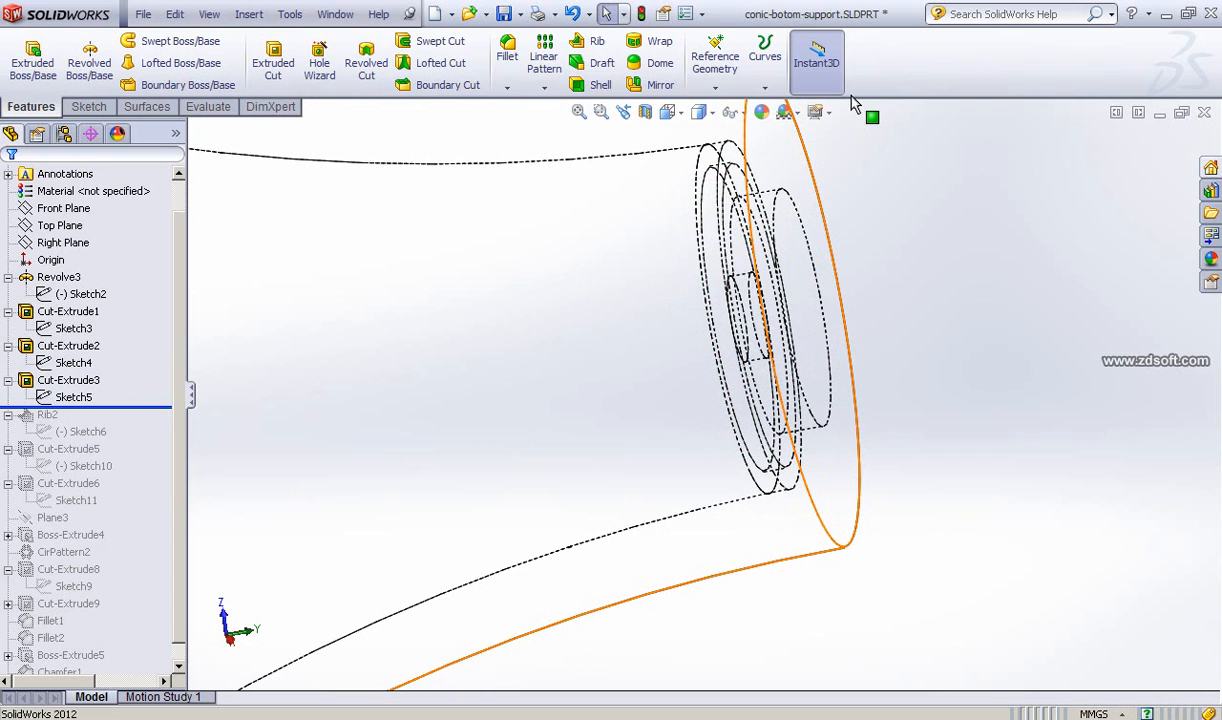
# - Restore the Shaded With Edges display style and return the model to the isometric view
pyautogui.click(704, 112)
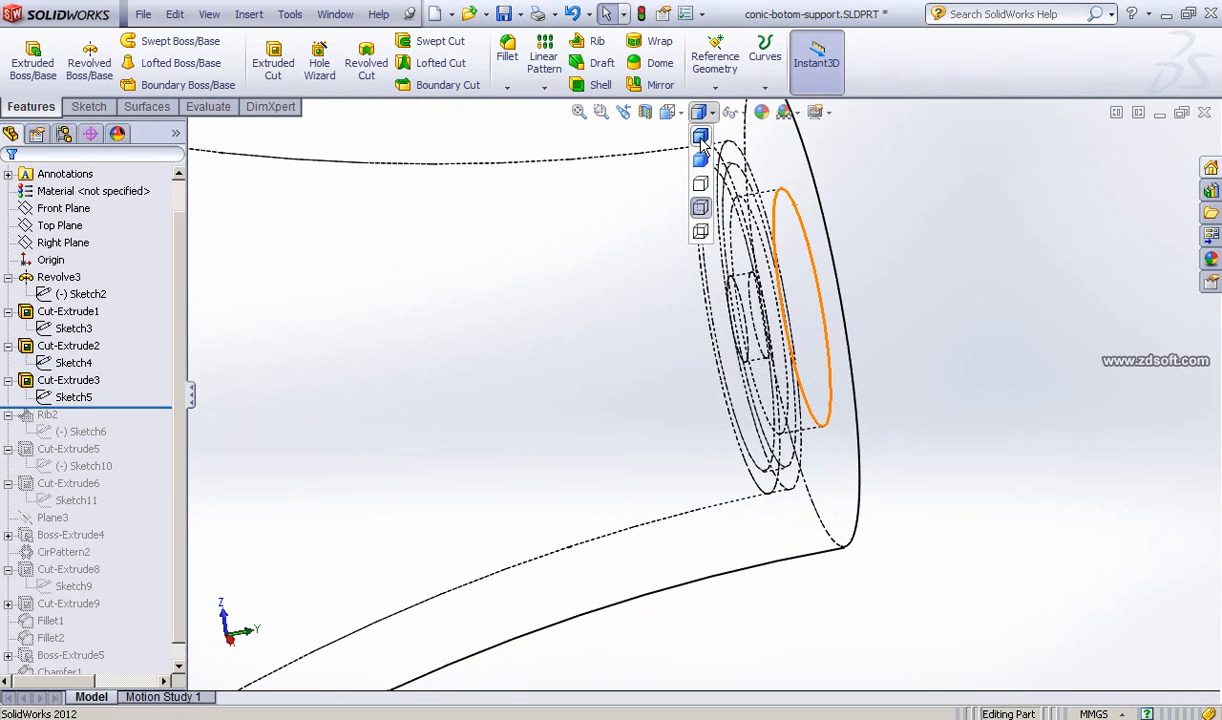
pyautogui.click(701, 139)
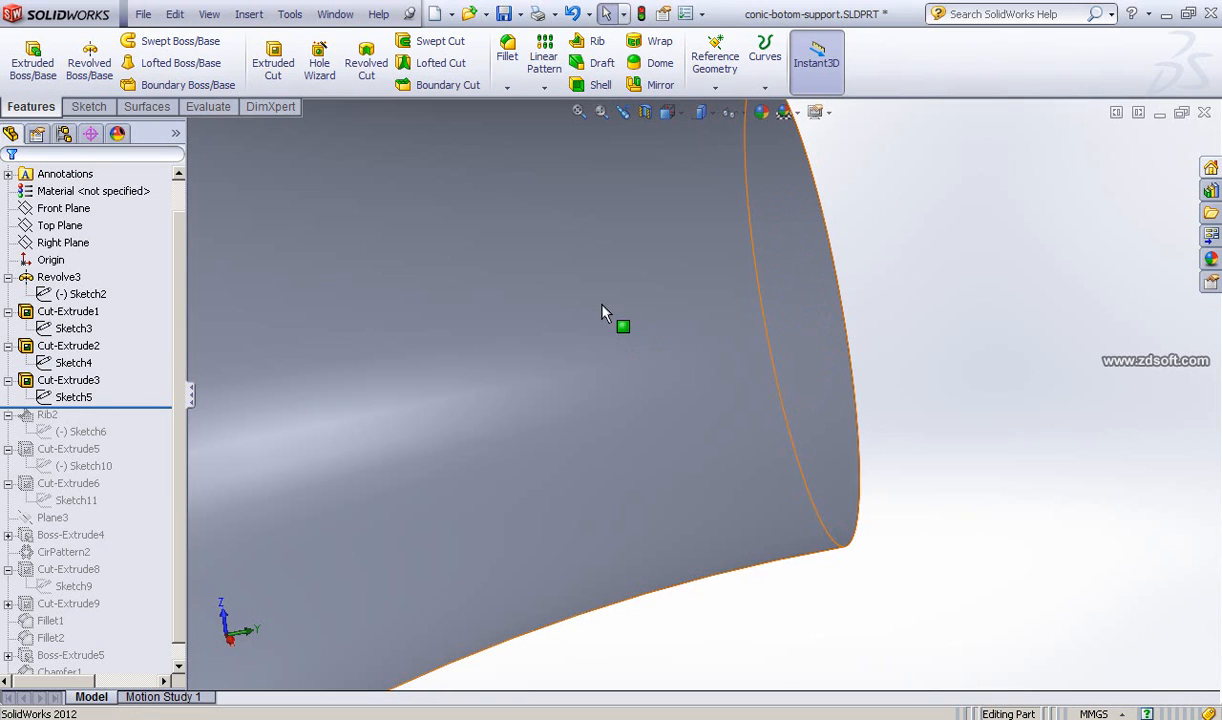
pyautogui.moveTo(587, 357); pyautogui.dragTo(634, 357, button='middle')
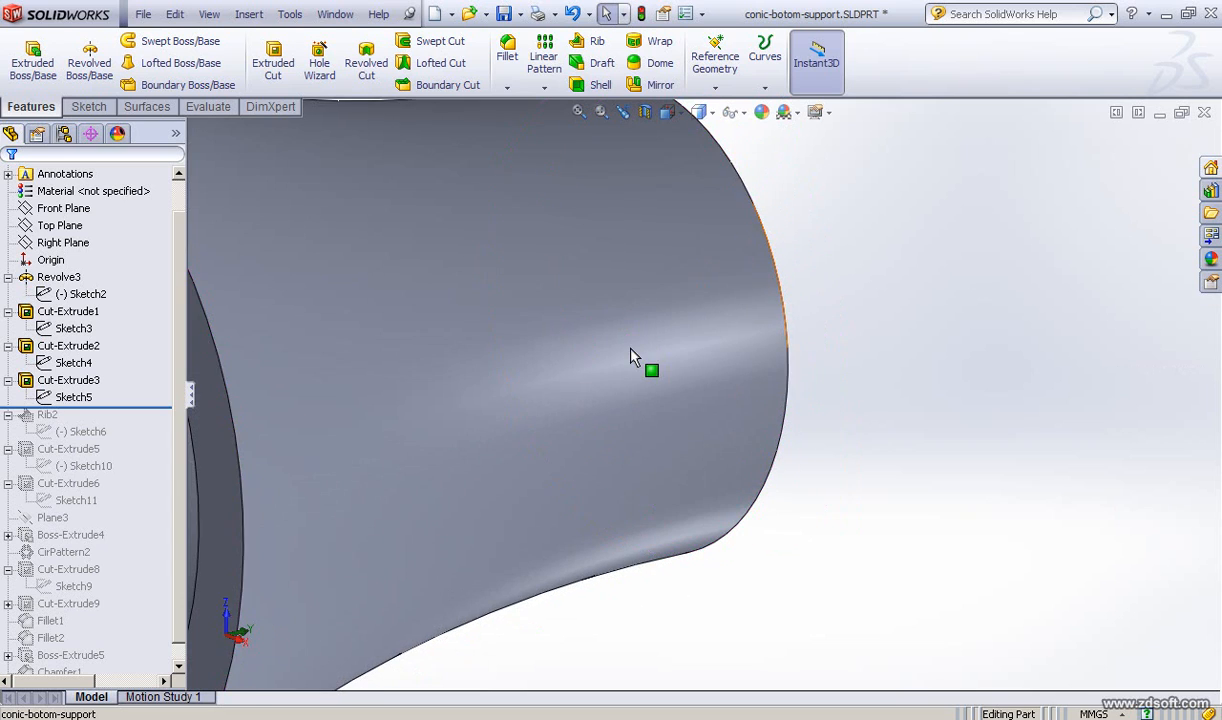
pyautogui.hotkey('ctrl', '7')
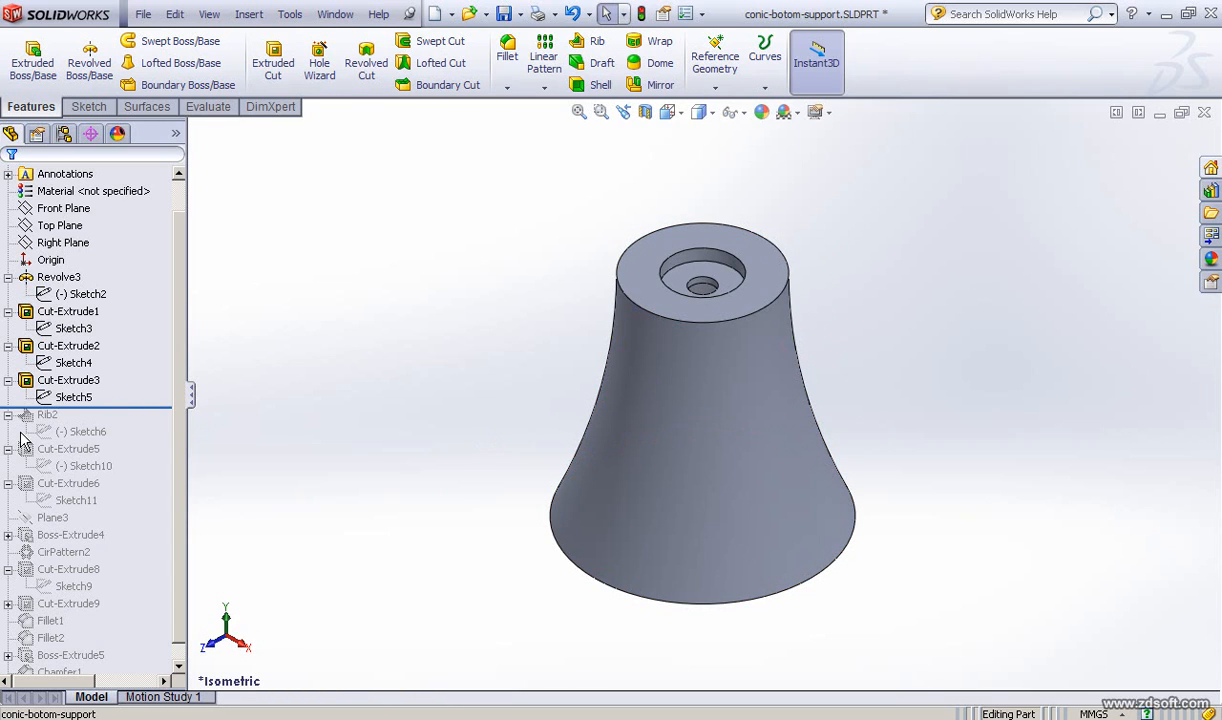
# - Roll the model forward past Rib2 and examine the small ribs across the ring-shaped cut from below
pyautogui.moveTo(110, 409); pyautogui.dragTo(110, 433)
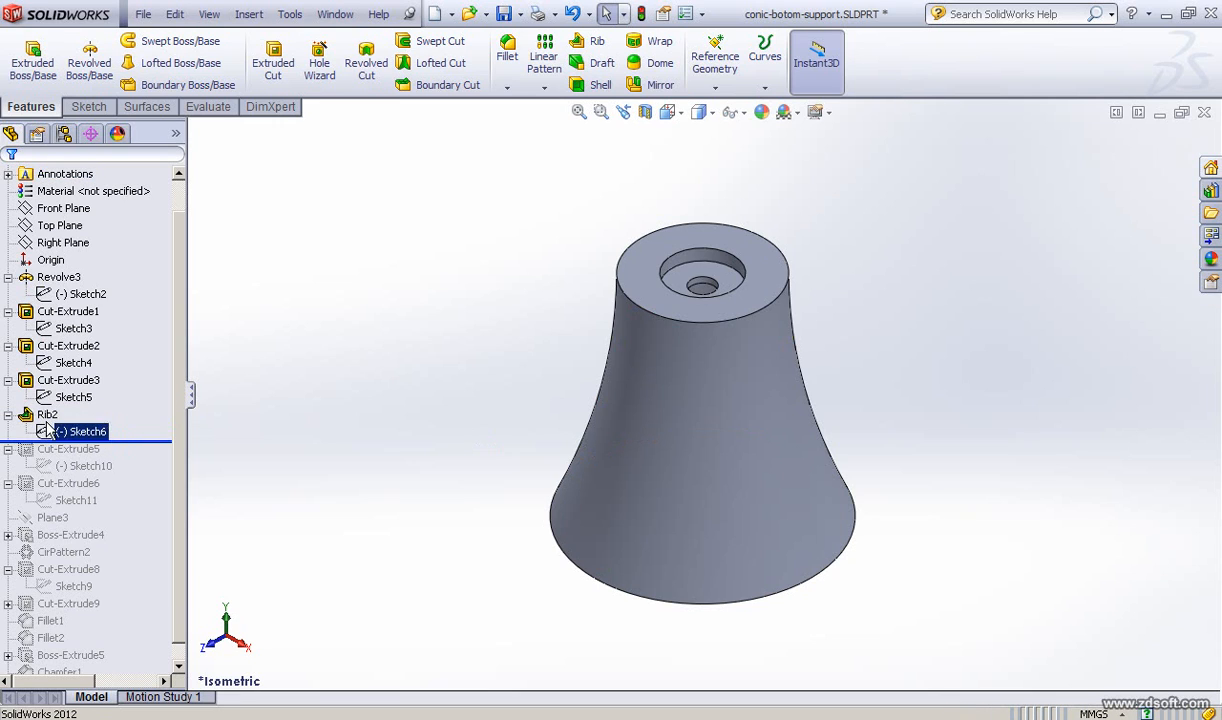
pyautogui.click(47, 414)
pyautogui.moveTo(480, 527); pyautogui.dragTo(512, 117, button='middle')
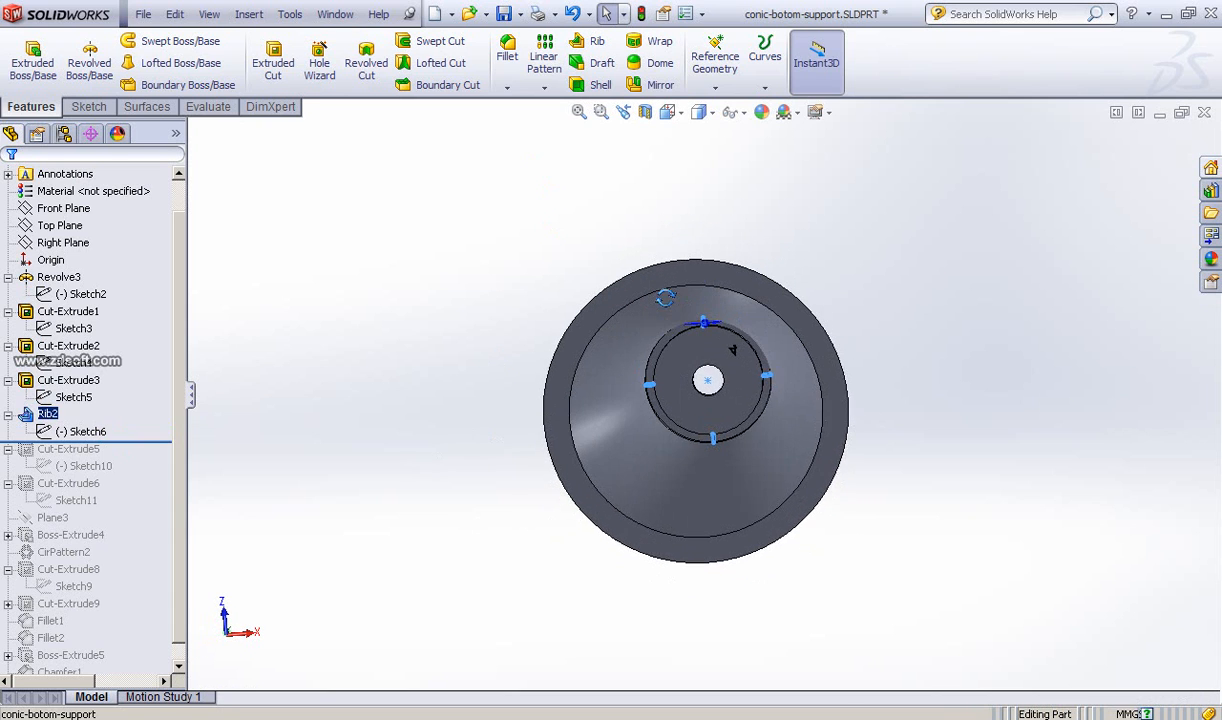
pyautogui.scroll(-3, 756, 387)
pyautogui.scroll(-2, 774, 424)
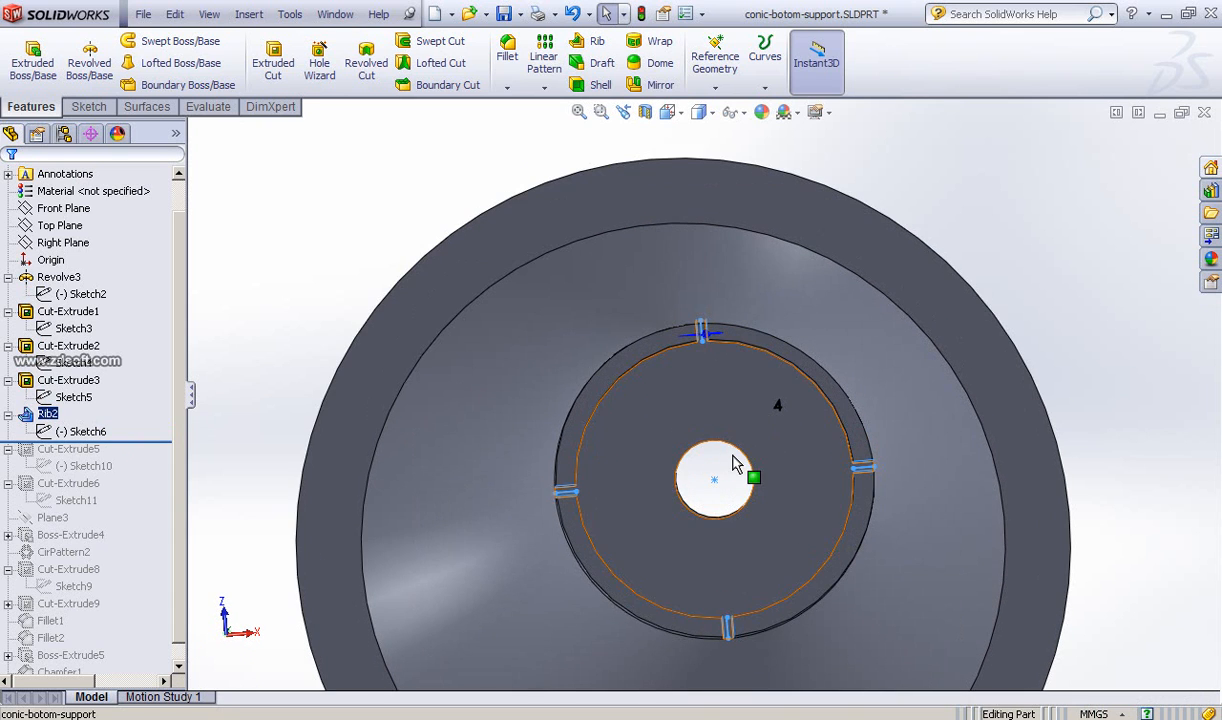
# - Open Rib2's Sketch6, examine the four short lines crossing the ring-shaped cut from below, and exit the sketch
pyautogui.moveTo(731, 464); pyautogui.dragTo(734, 402, button='middle')
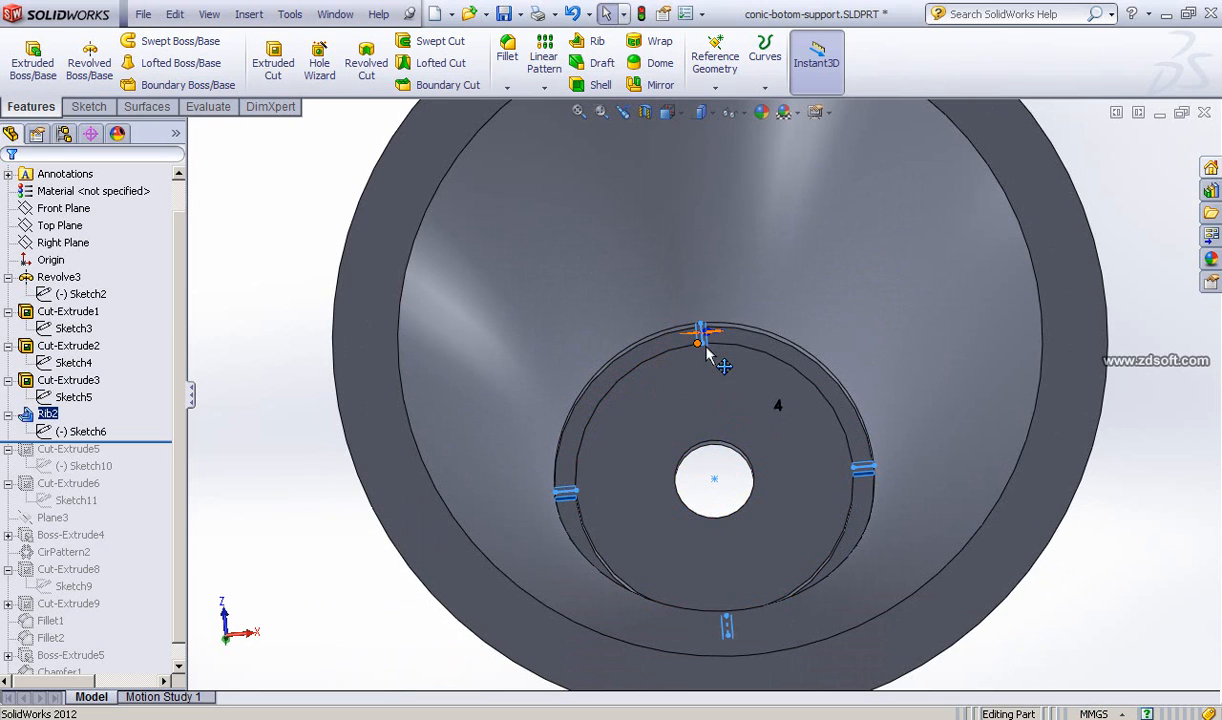
pyautogui.moveTo(190, 453); pyautogui.dragTo(87, 440)
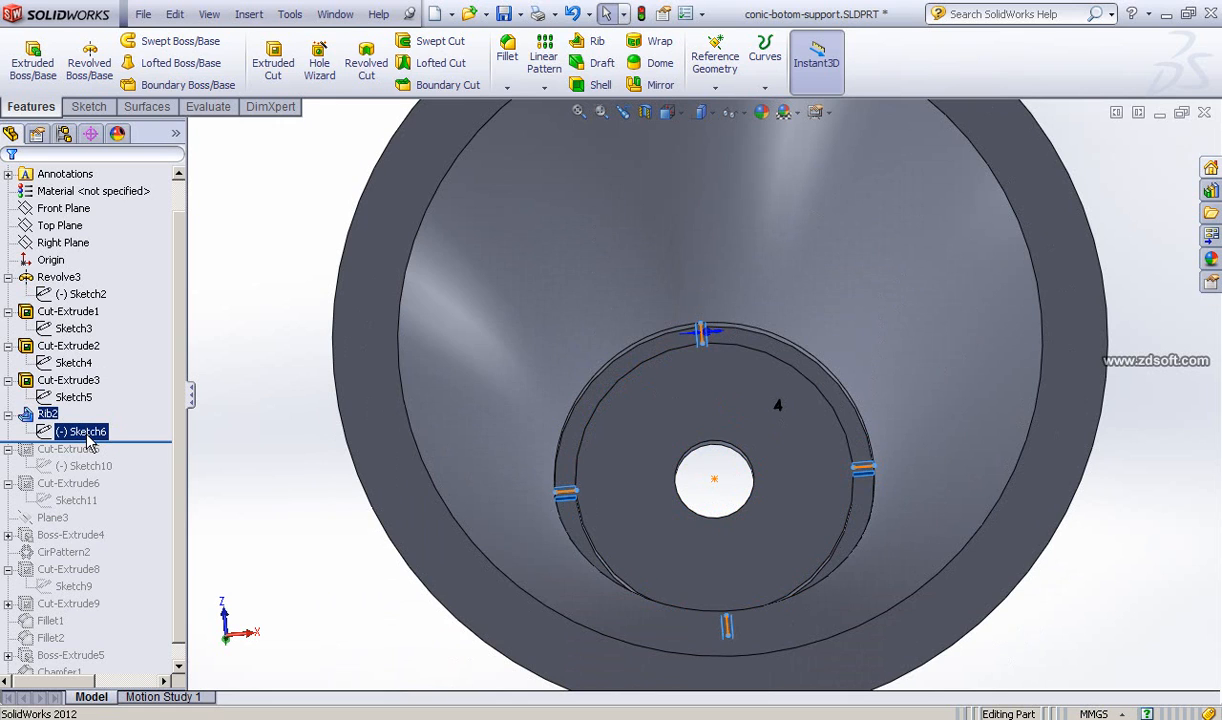
pyautogui.click(104, 389)
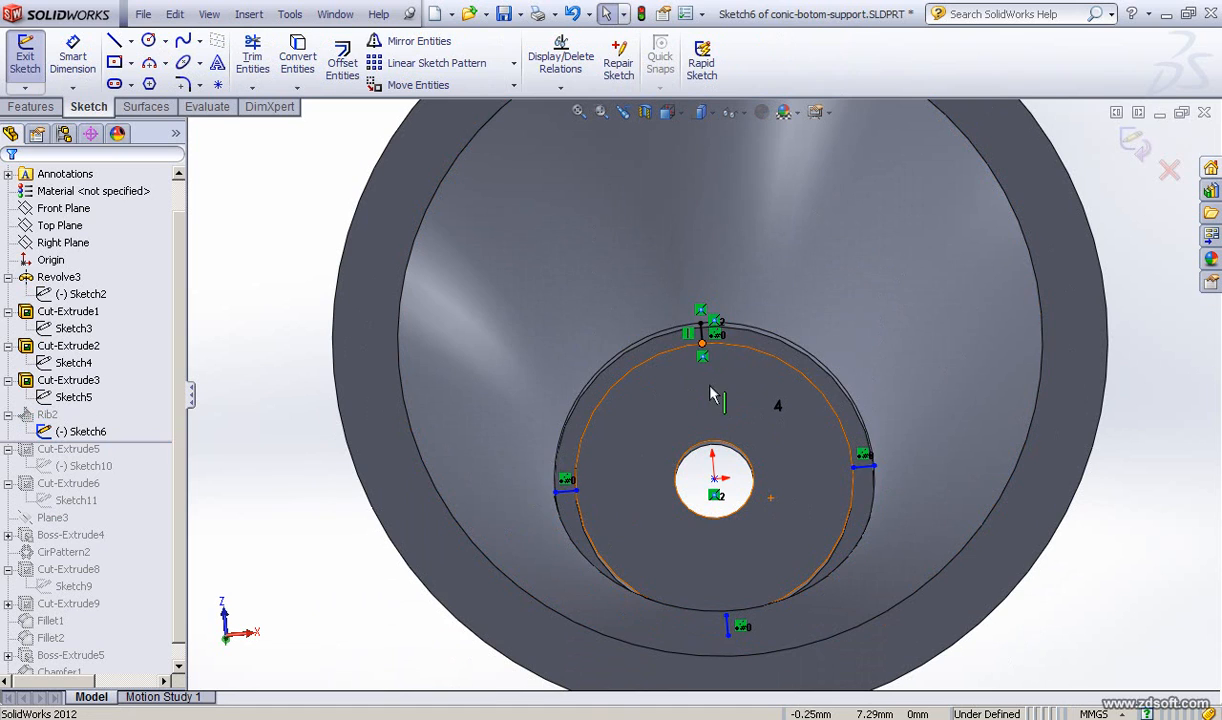
pyautogui.click(60, 419)
pyautogui.click(1122, 143)
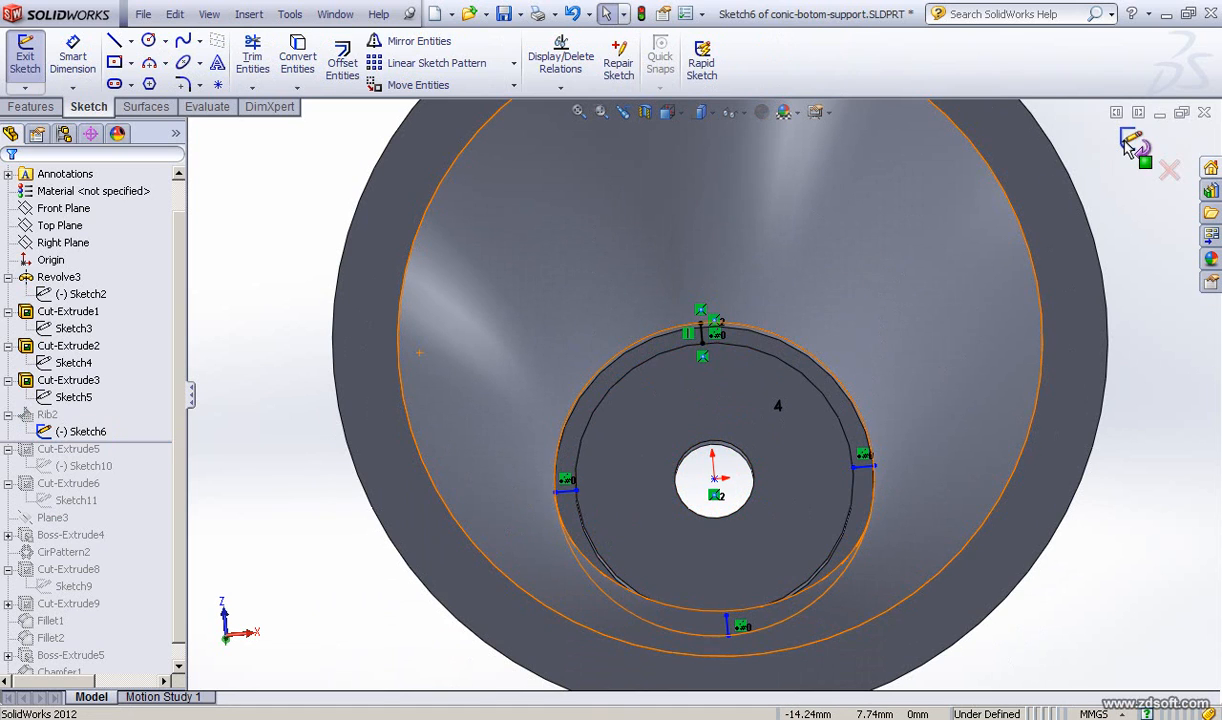
# - Open Rib2's feature definition, review its thickness, extrusion direction and type settings, and close it
pyautogui.click(31, 415)
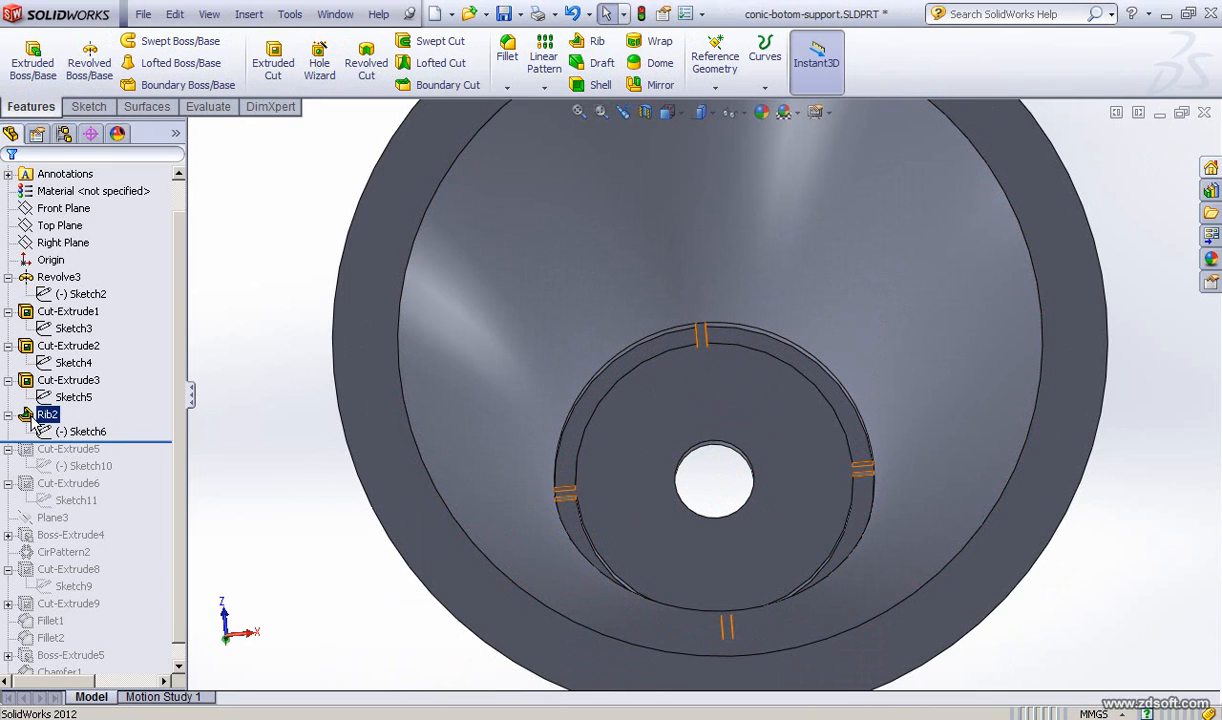
pyautogui.click(40, 347)
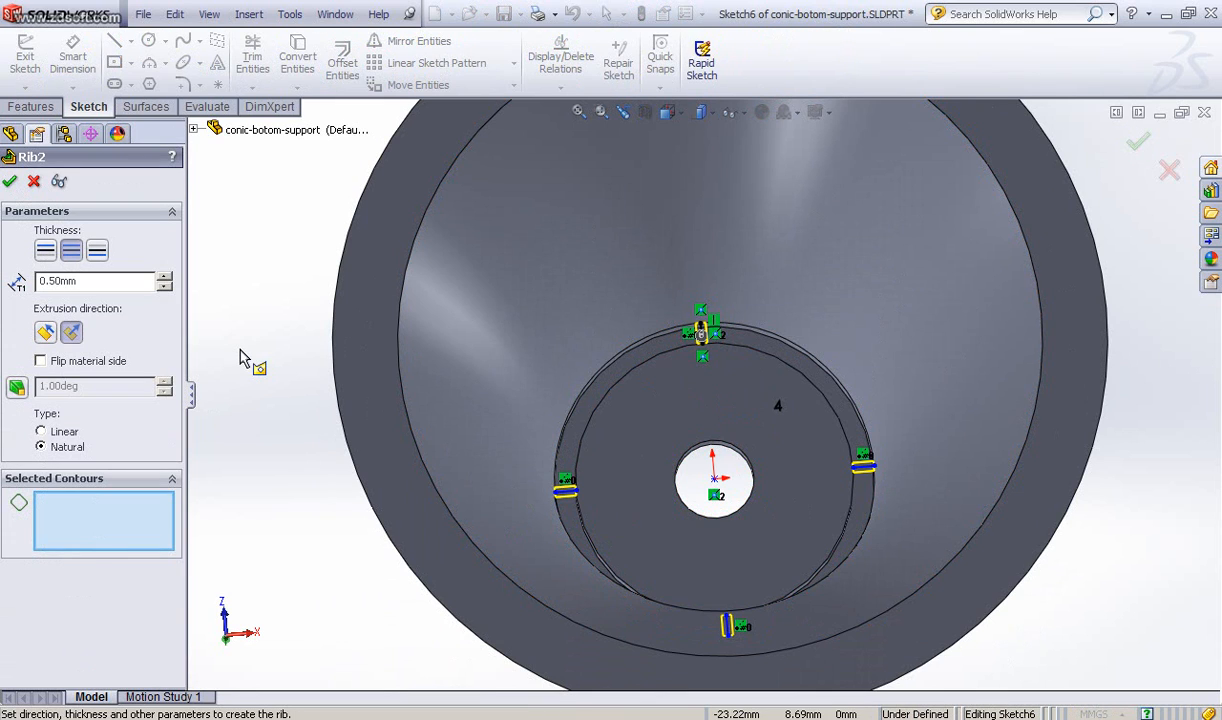
pyautogui.click(11, 183)
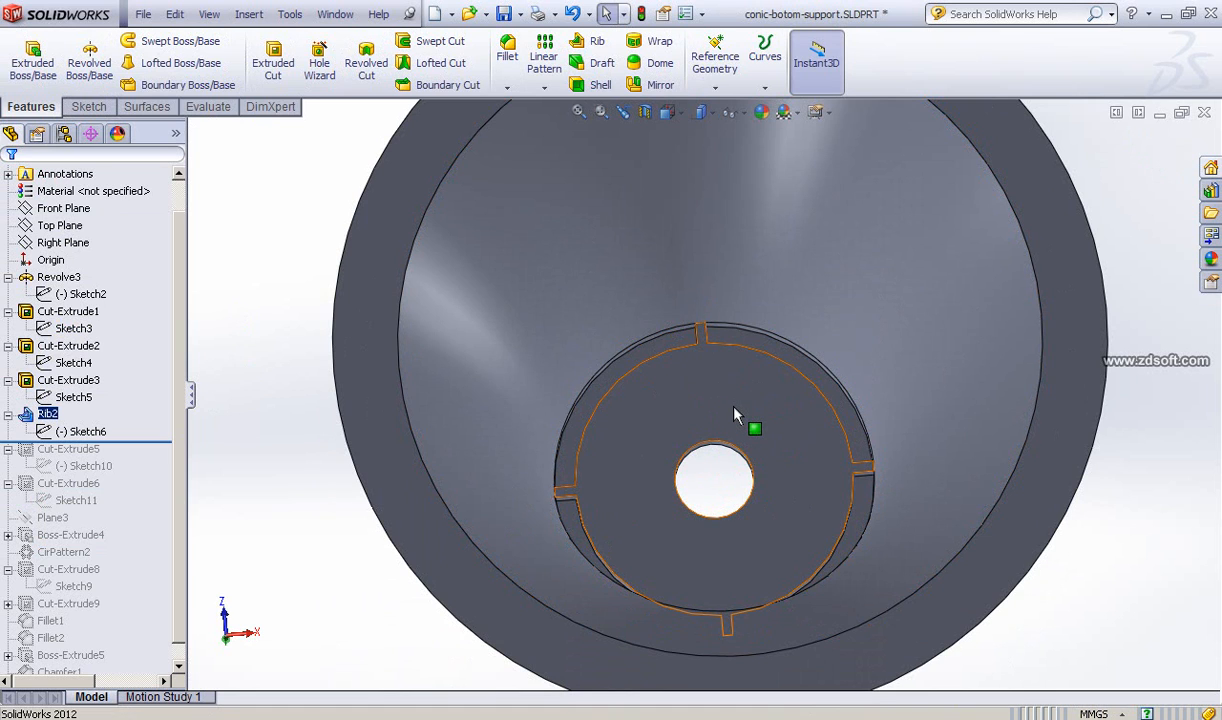
# - Roll the model forward past Cut-Extrude5 and highlight its Sketch10 on the open wide end
pyautogui.scroll(5, 735, 415)
pyautogui.moveTo(726, 410)
pyautogui.mouseDown(button='middle')
pyautogui.moveTo(711, 451)
pyautogui.moveTo(715, 401)
pyautogui.moveTo(742, 409)
pyautogui.moveTo(710, 421)
pyautogui.mouseUp(button='middle')
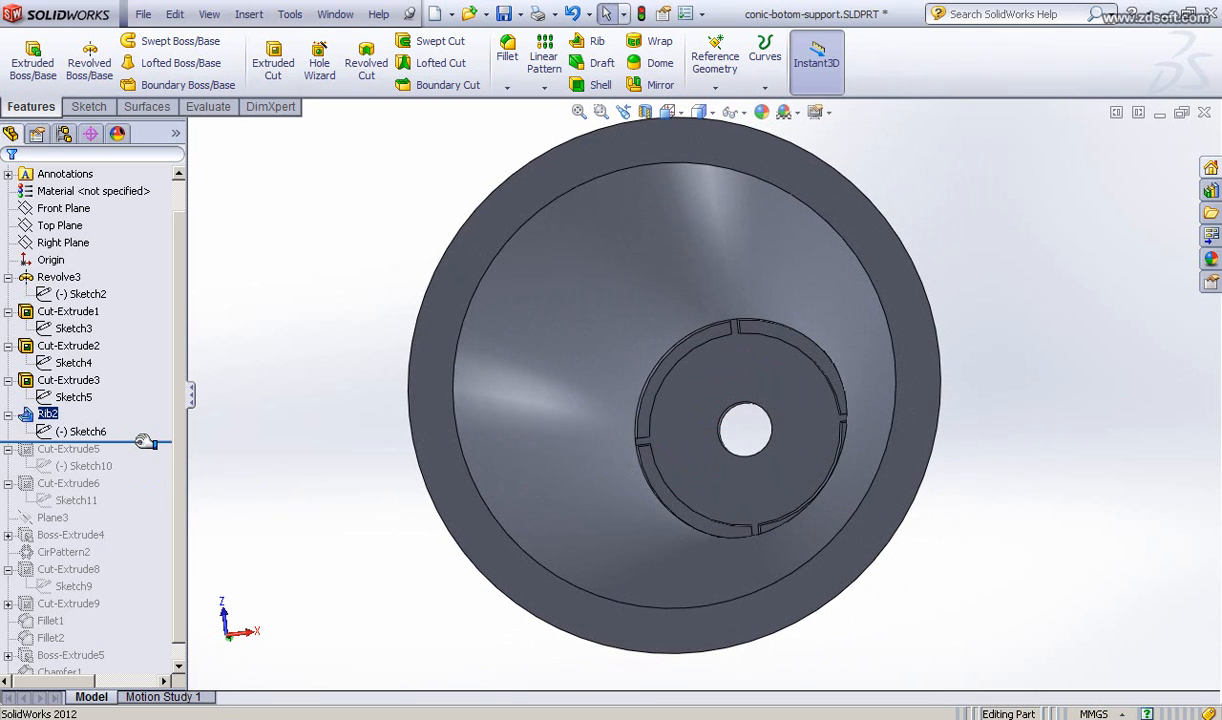
pyautogui.moveTo(145, 442); pyautogui.dragTo(138, 472)
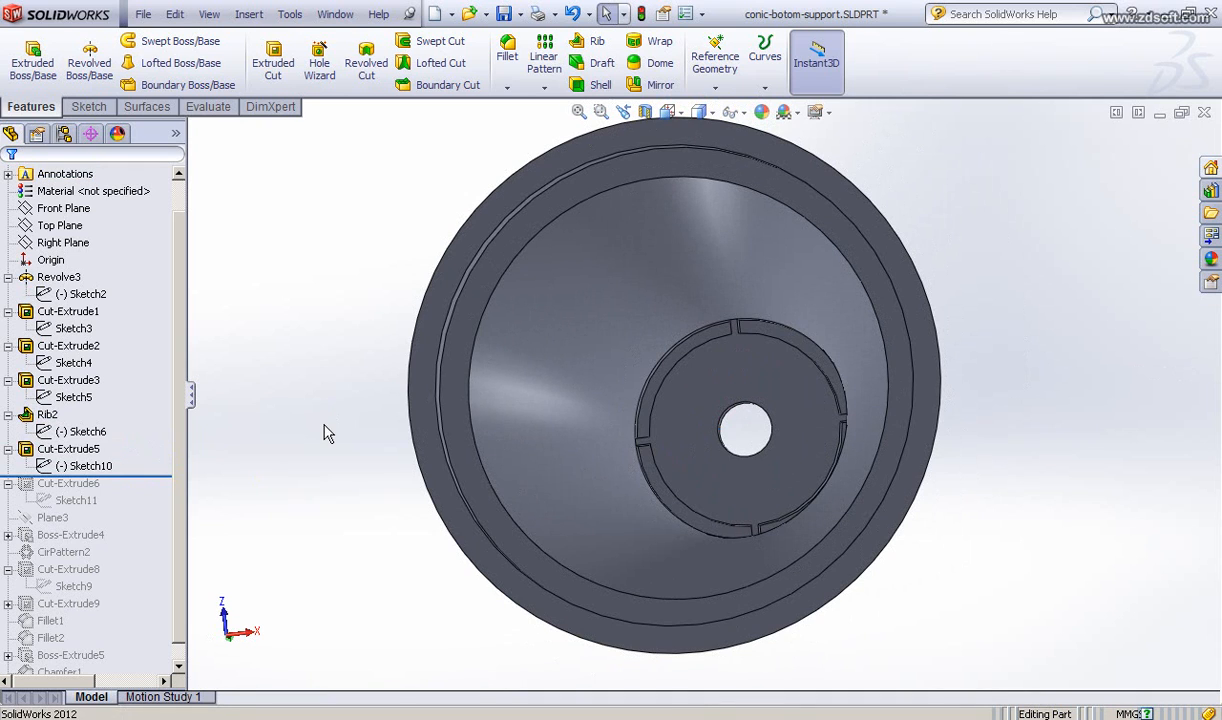
pyautogui.moveTo(323, 433); pyautogui.dragTo(300, 440, button='middle')
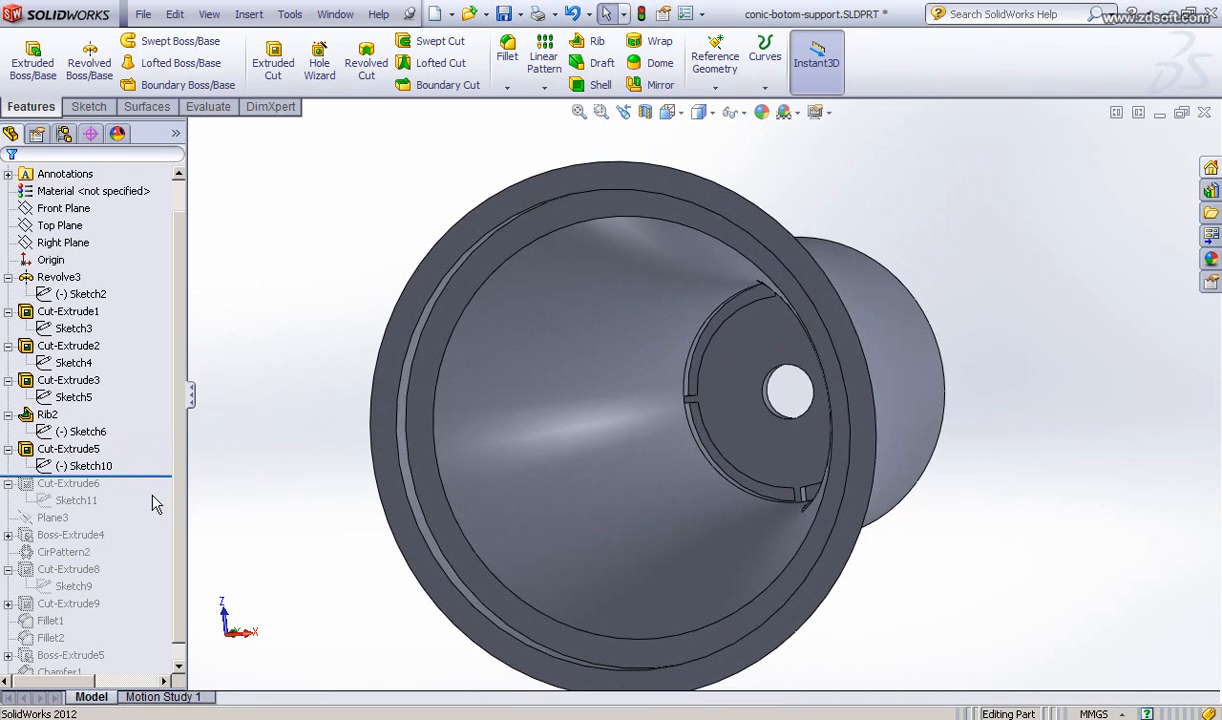
pyautogui.click(88, 467)
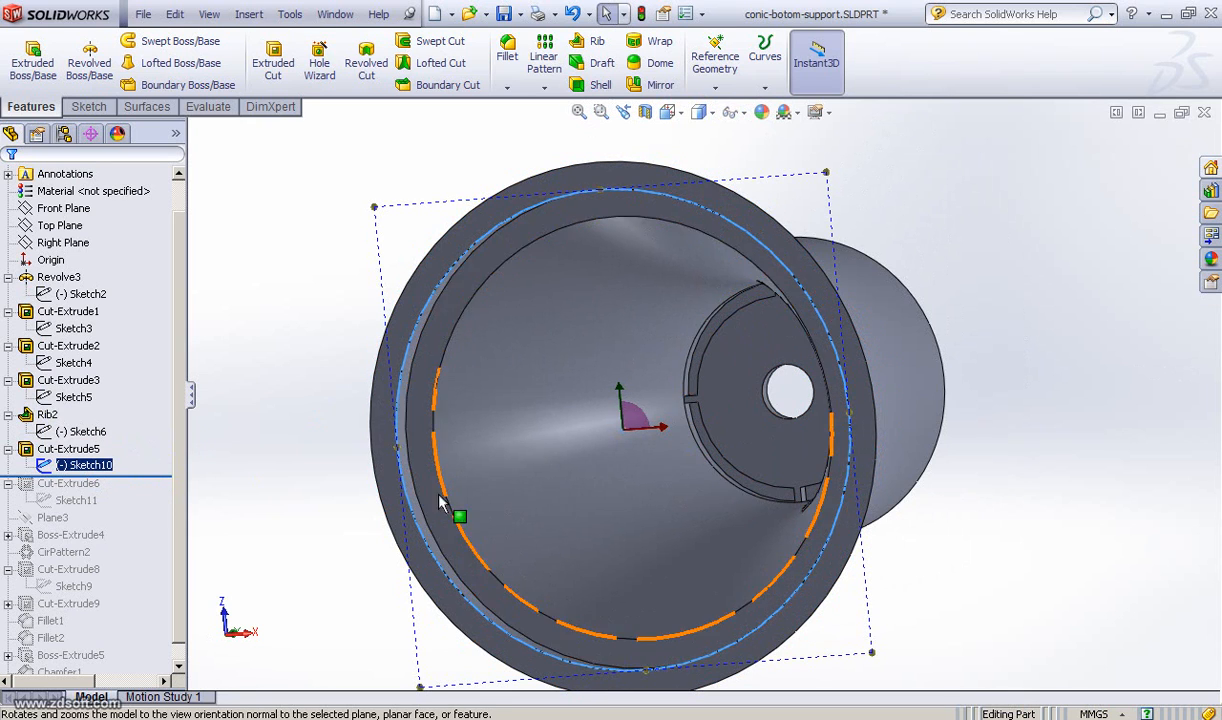
# - Compare the wide end's rim before and after Cut-Extrude5 by rolling back to Rib2 and forward again
pyautogui.moveTo(152, 475); pyautogui.dragTo(153, 438)
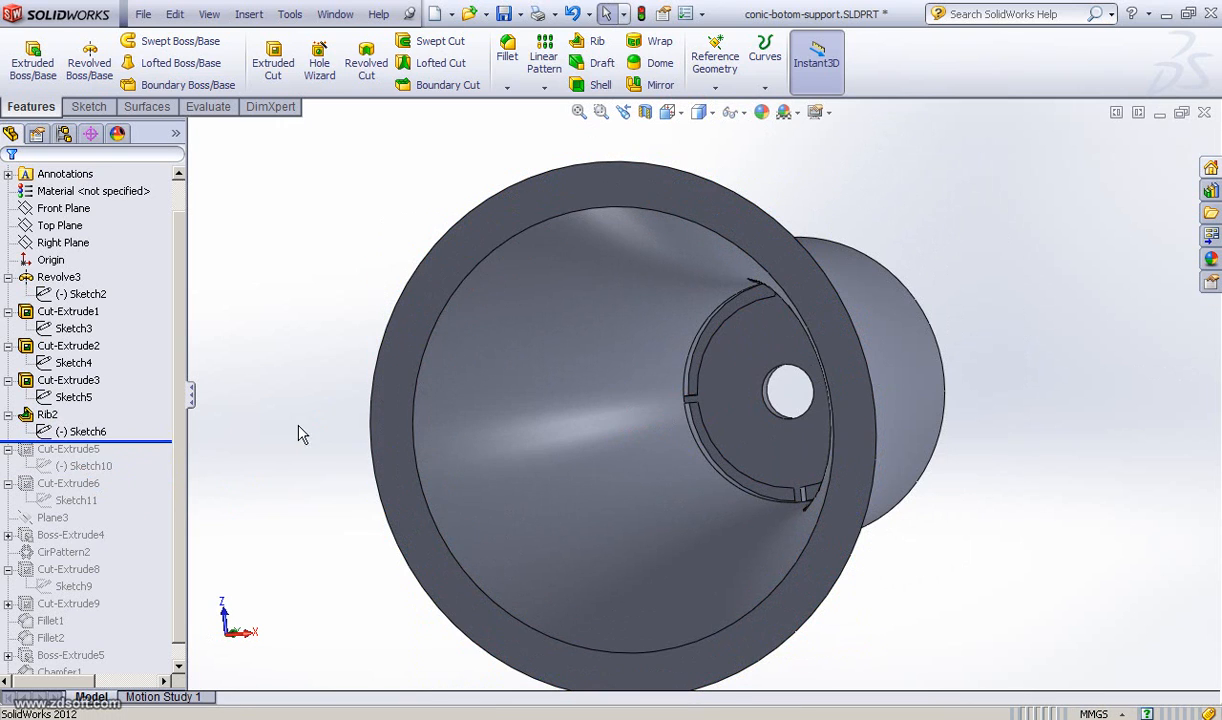
pyautogui.moveTo(516, 417); pyautogui.dragTo(490, 424, button='middle')
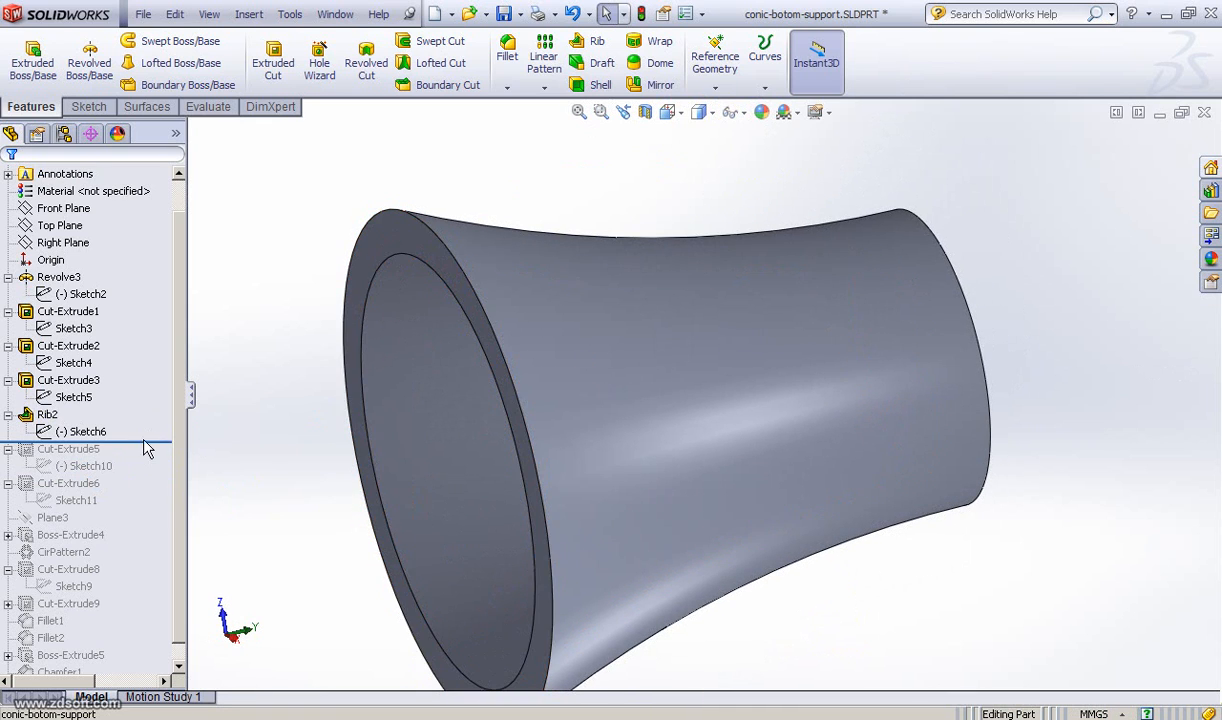
pyautogui.moveTo(153, 442); pyautogui.dragTo(160, 474)
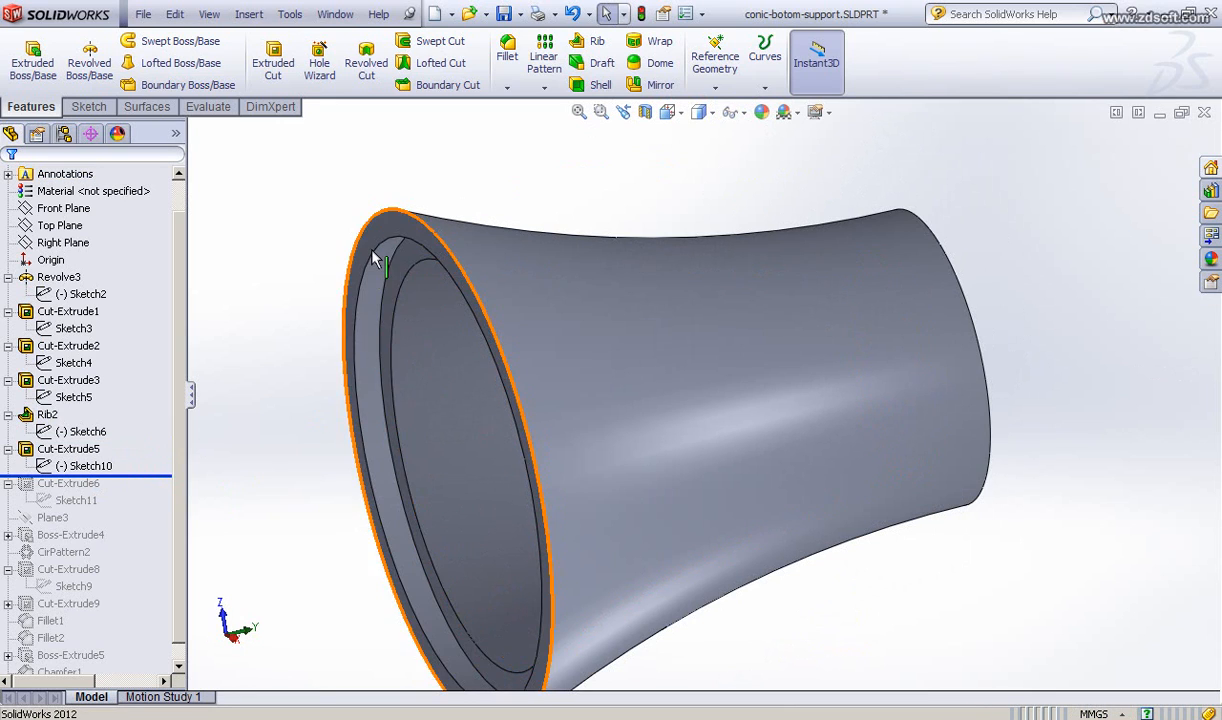
pyautogui.moveTo(341, 300); pyautogui.dragTo(398, 241, button='middle')
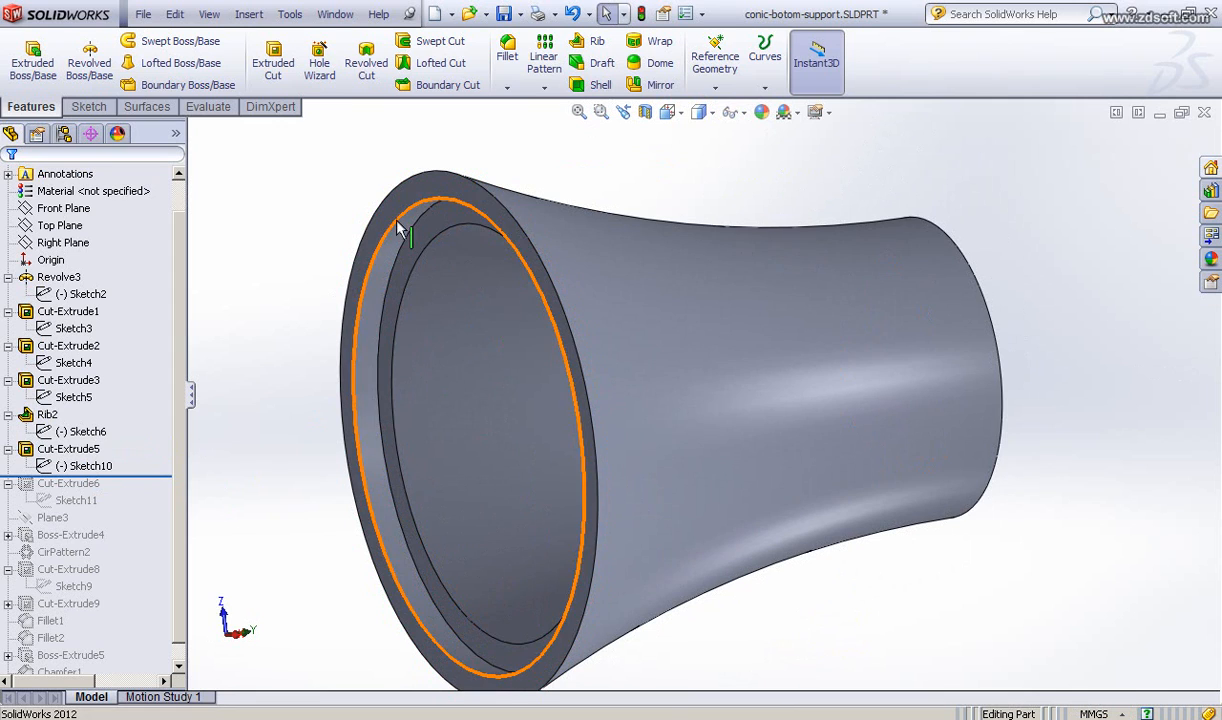
# - Open Cut-Extrude5's Sketch10, examine its circle on the rim in the Normal To view, and exit the sketch
pyautogui.click(85, 469)
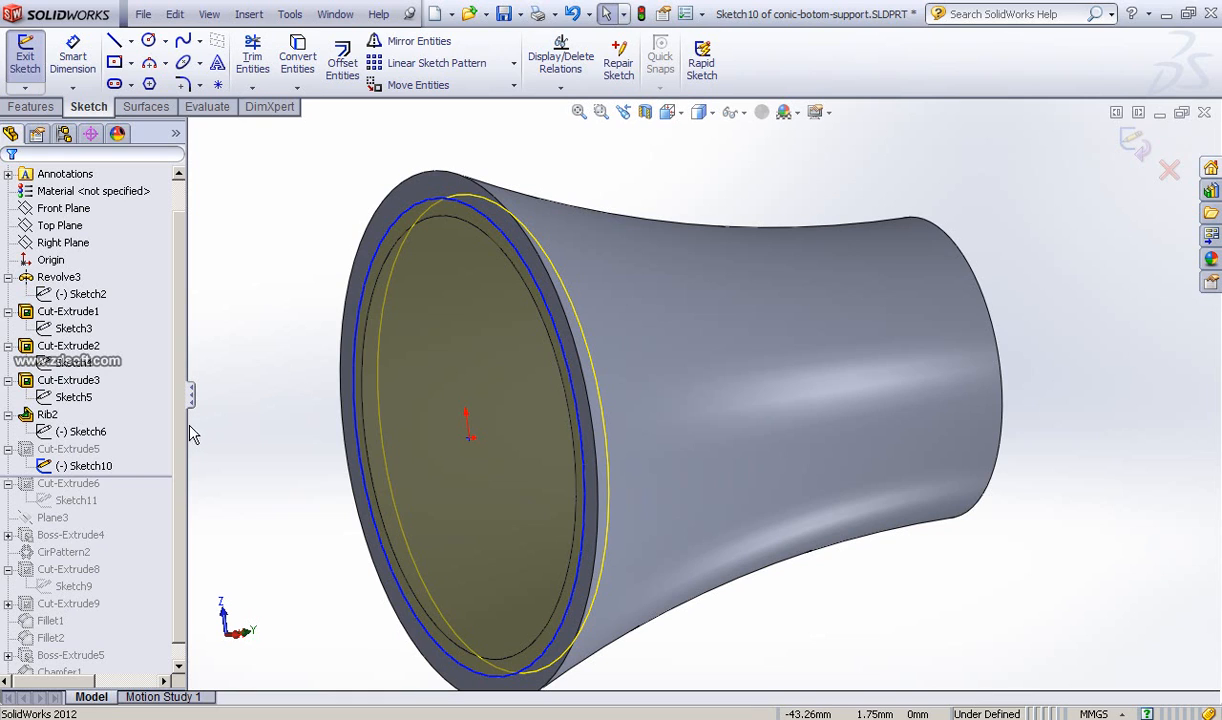
pyautogui.click(92, 470)
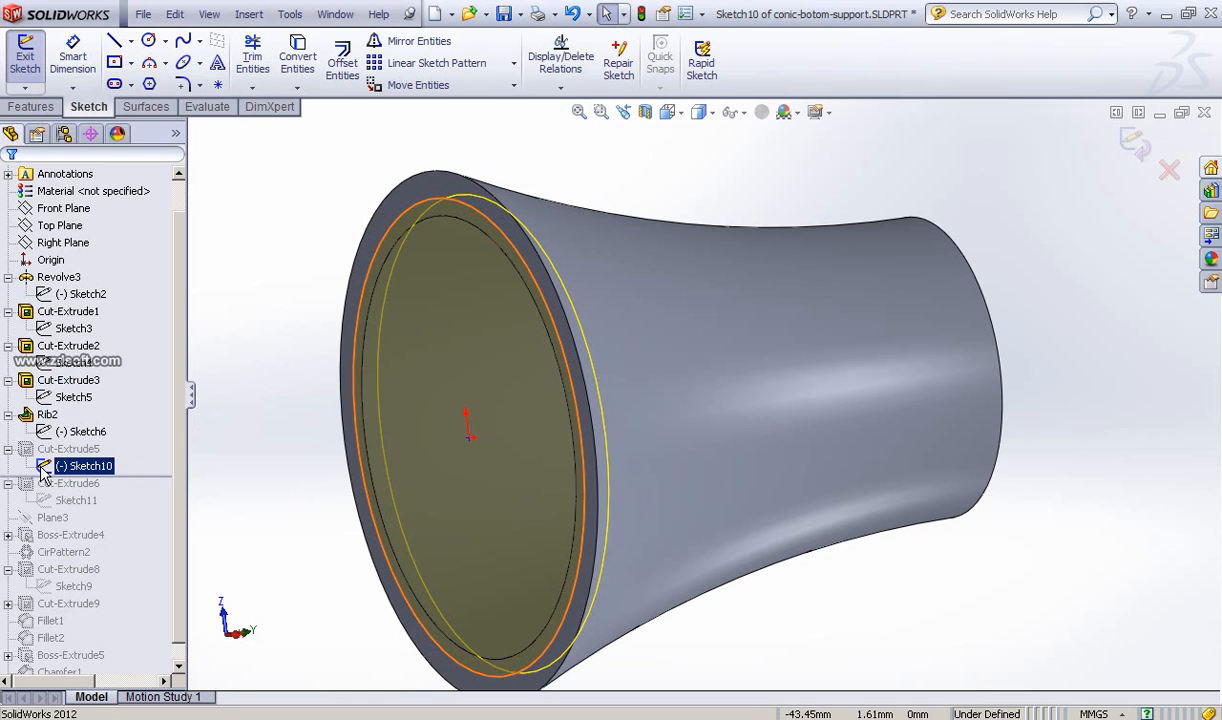
pyautogui.click(80, 435)
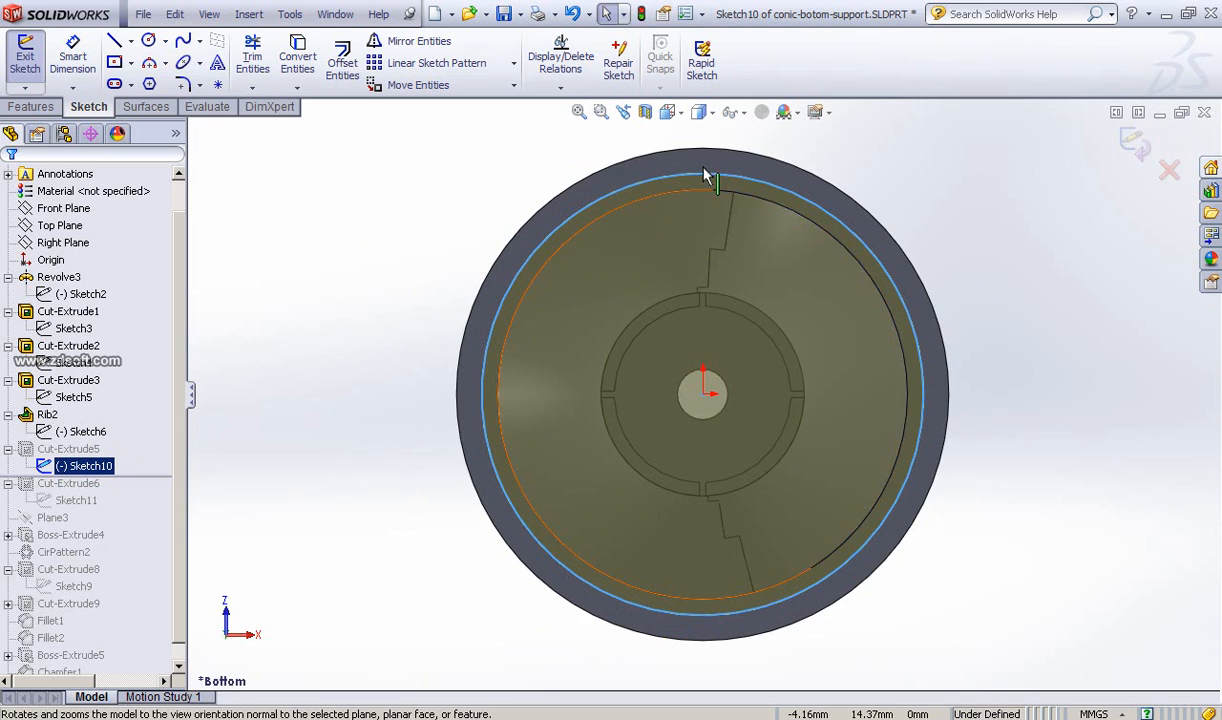
pyautogui.click(840, 227)
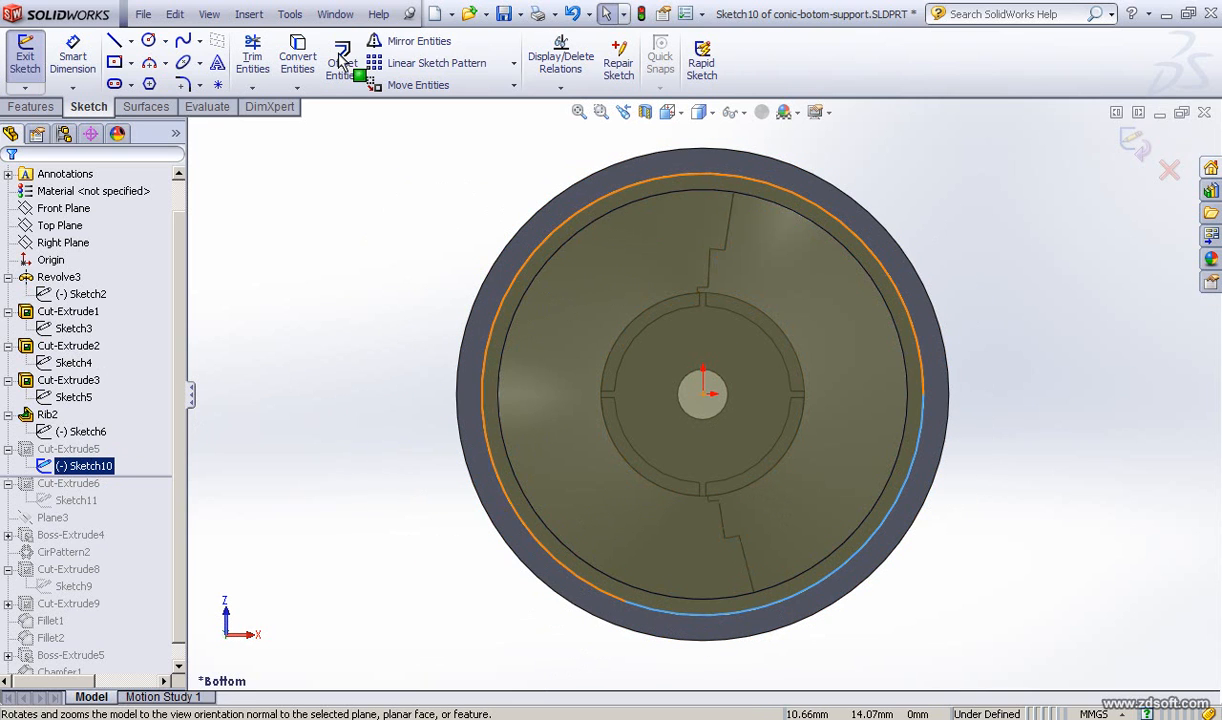
pyautogui.moveTo(415, 308); pyautogui.dragTo(346, 349, button='middle')
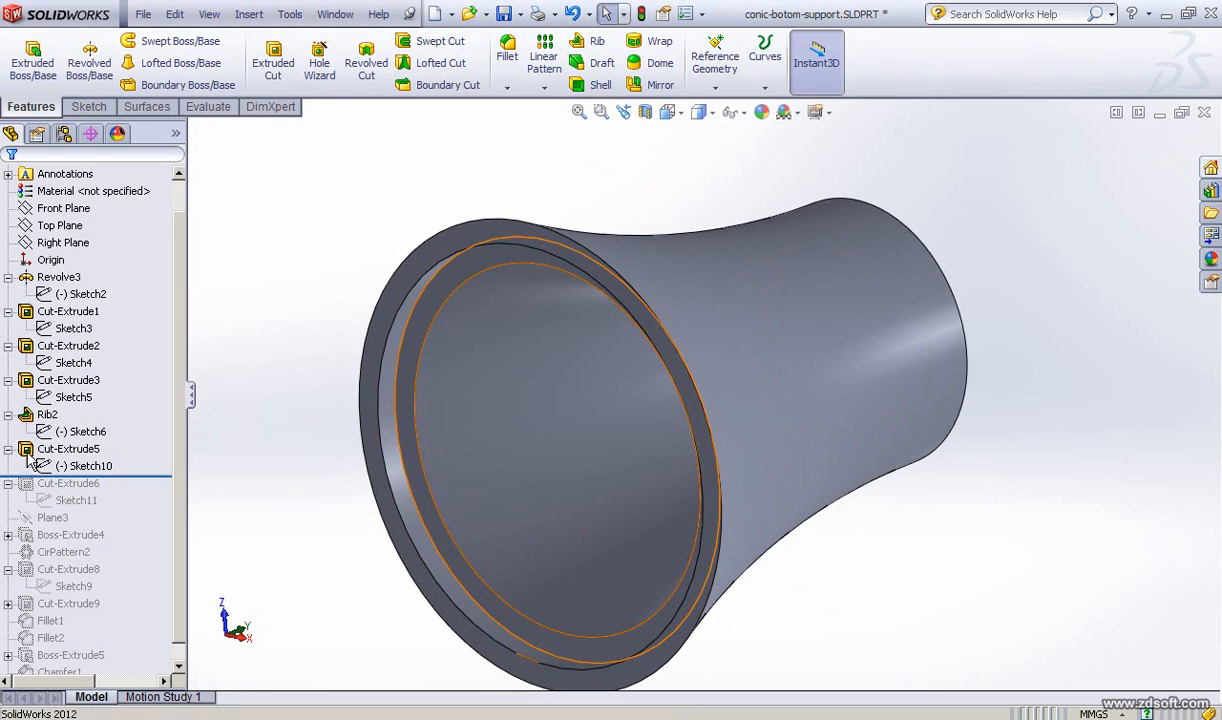
# - Open Cut-Extrude5's feature definition, review its end condition and depth, and close it
pyautogui.click(29, 452)
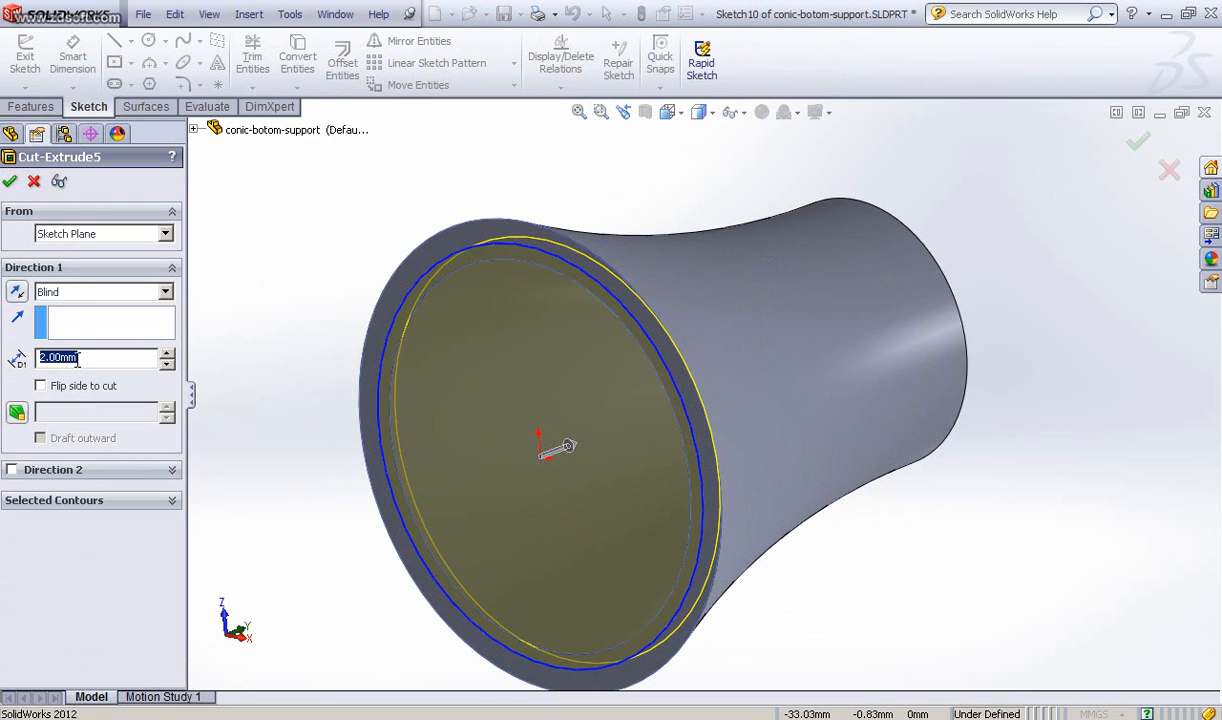
pyautogui.moveTo(518, 365); pyautogui.dragTo(446, 302, button='middle')
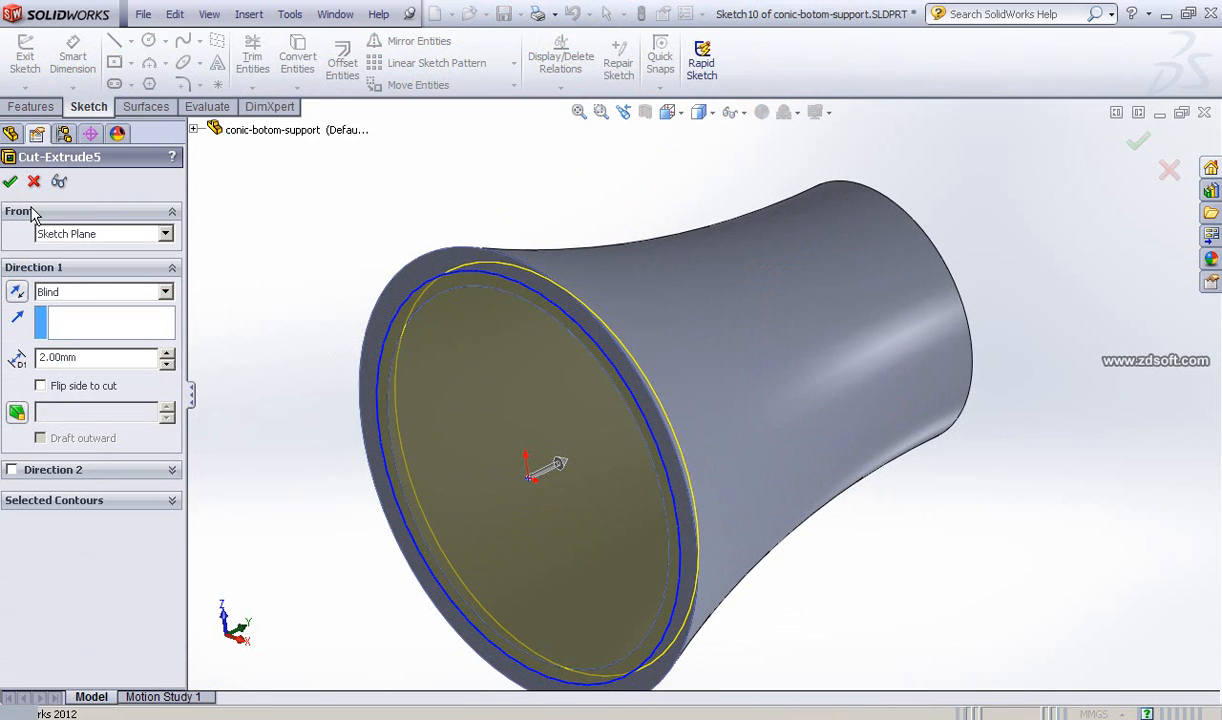
pyautogui.click(10, 182)
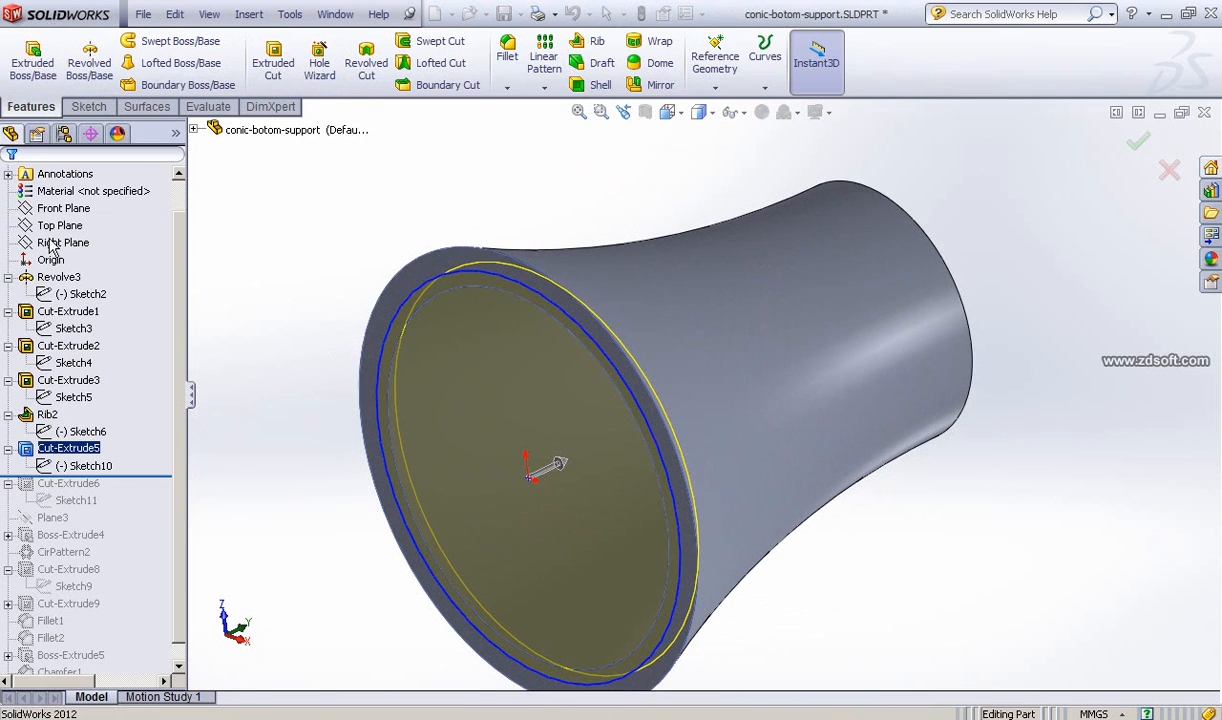
# - Switch to IrfanView, examine the photos of the real support from 21/22 backwards, and return to SolidWorks
pyautogui.click(424, 688)
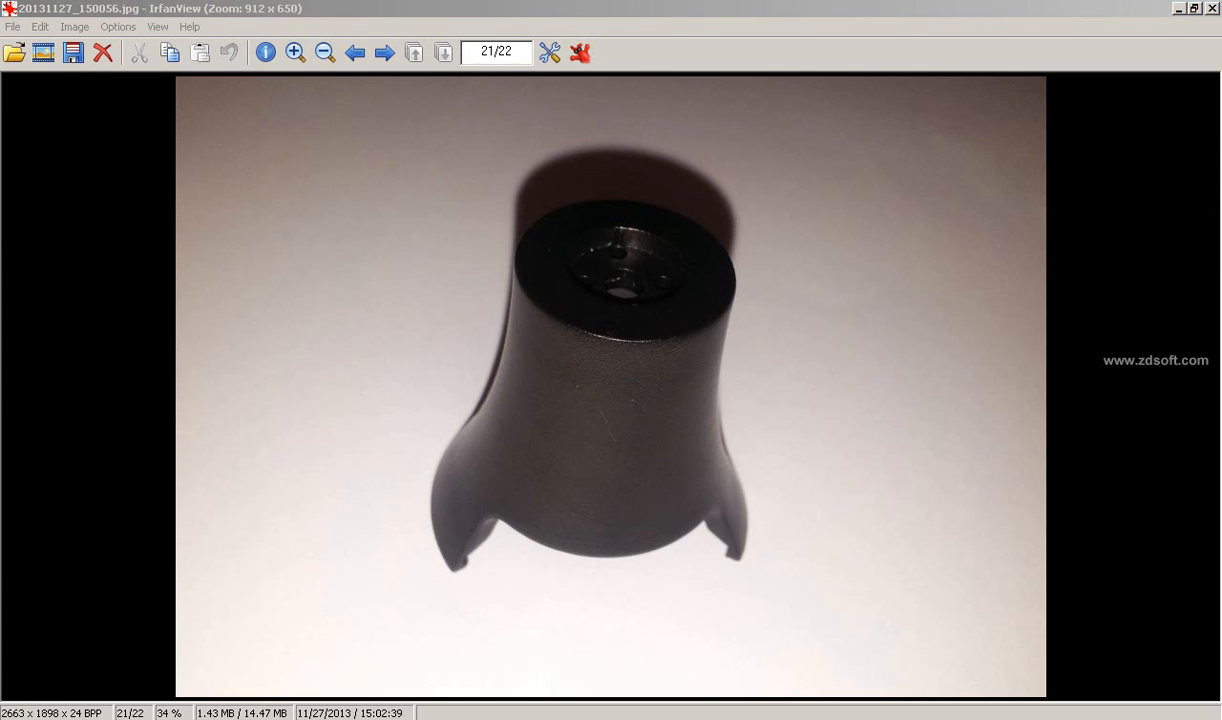
pyautogui.click(384, 669)
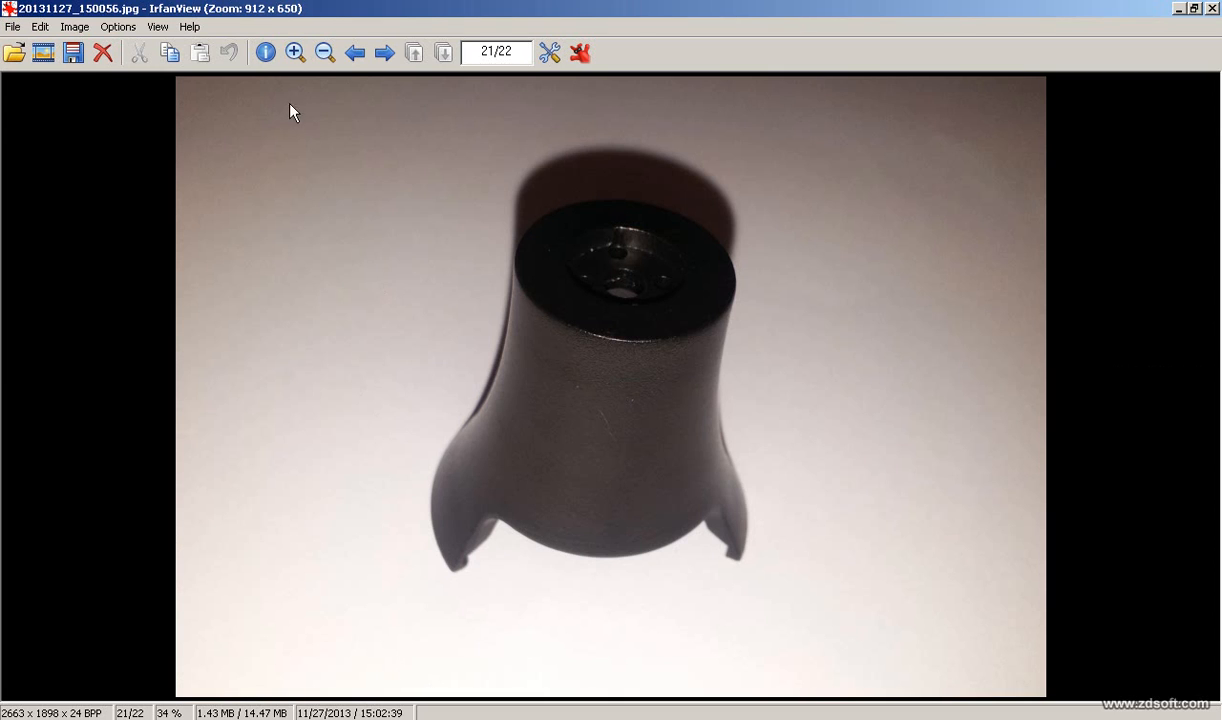
pyautogui.click(354, 56)
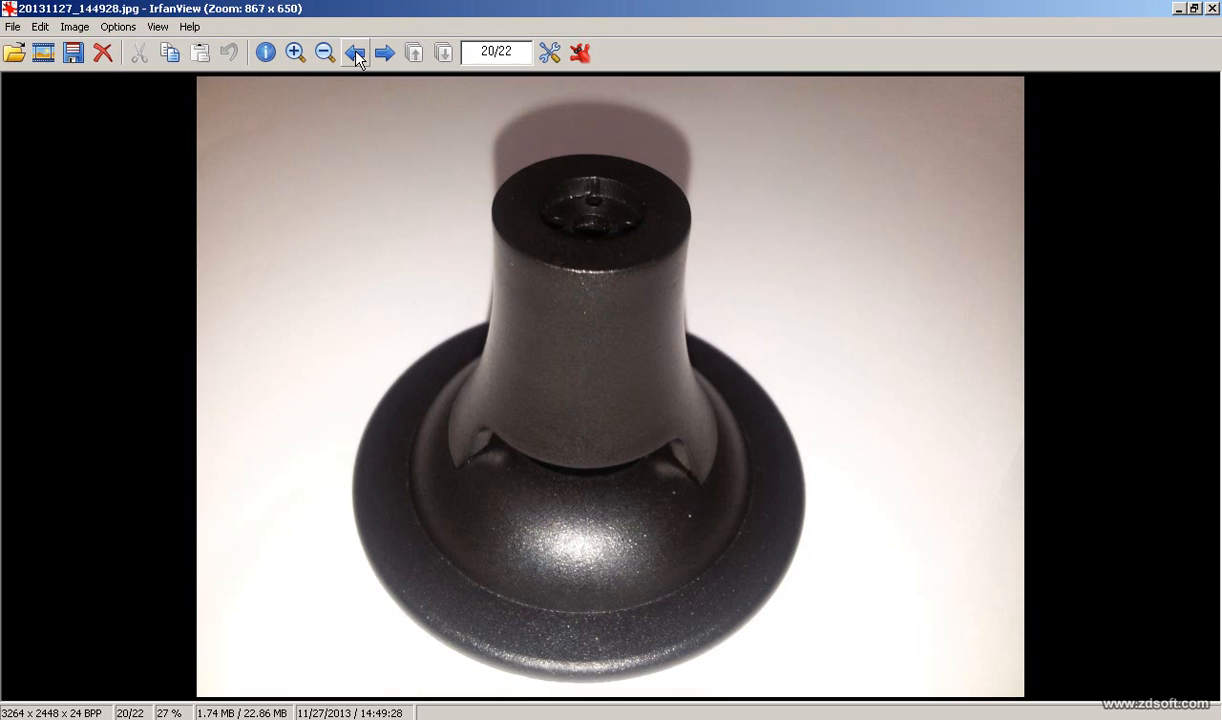
pyautogui.click(355, 55)
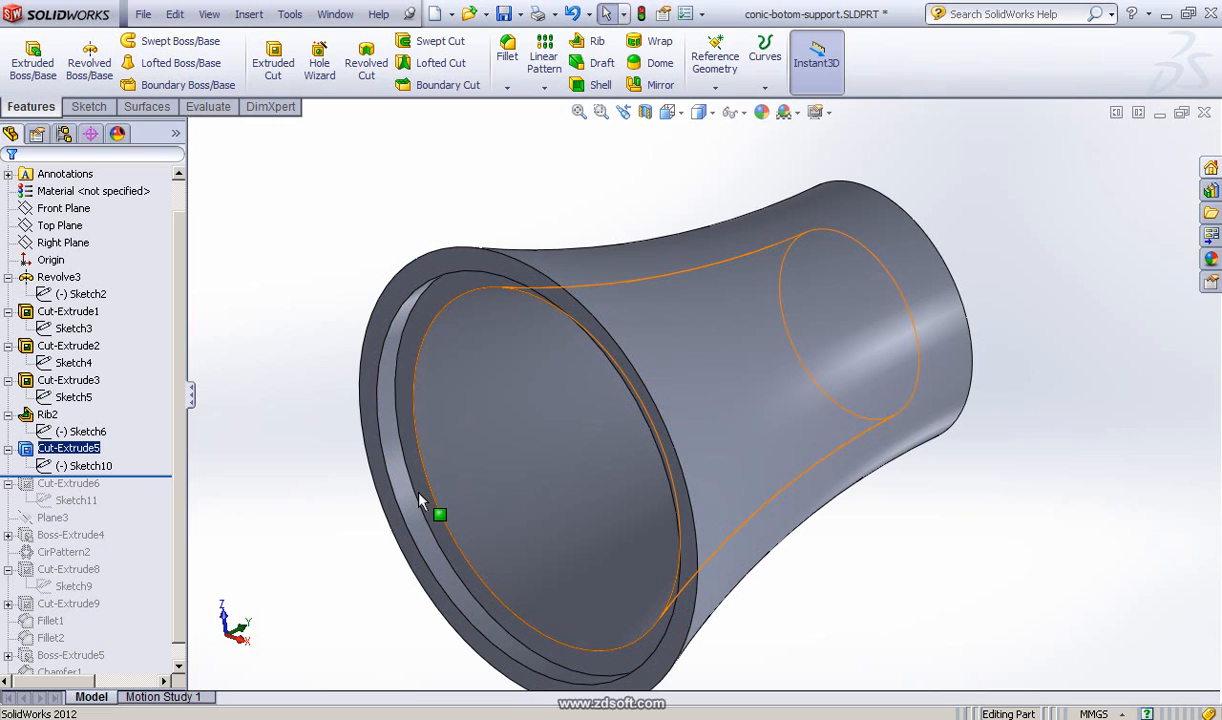
# - Roll the model forward past Cut-Extrude6 and examine the deeper recess inside the wide end
pyautogui.keyDown('ctrl'); pyautogui.moveTo(456, 446); pyautogui.dragTo(525, 442, button='middle'); pyautogui.keyUp('ctrl')
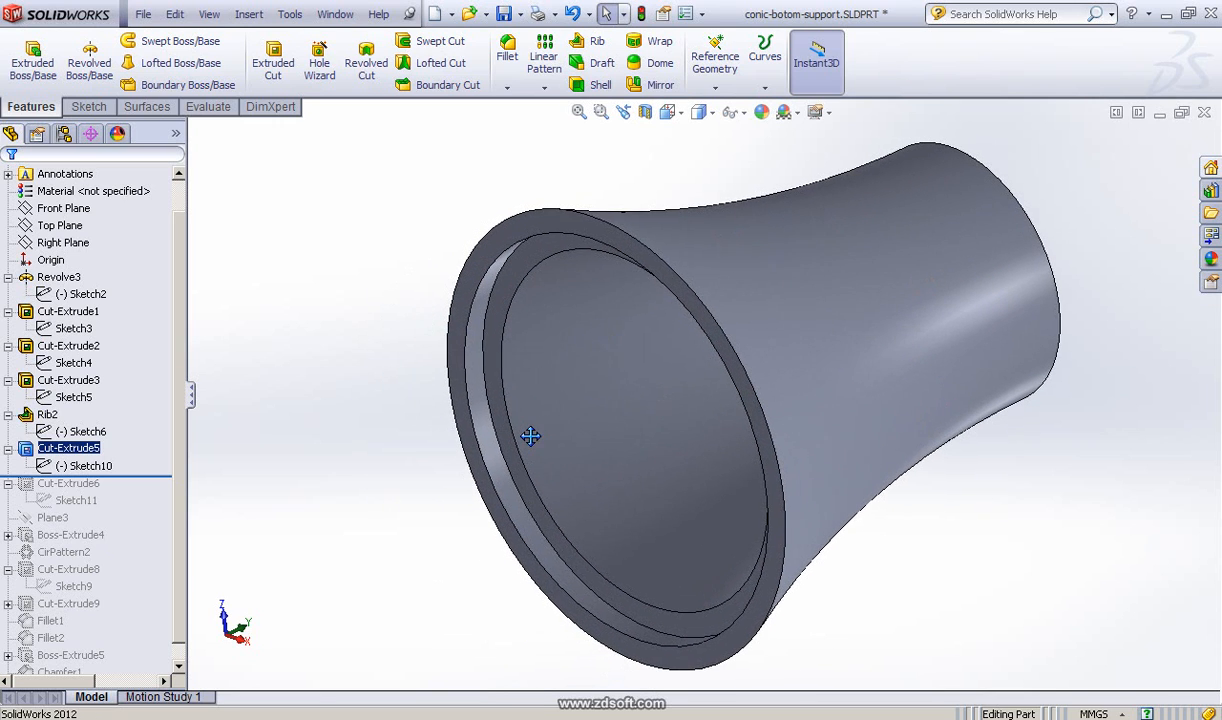
pyautogui.moveTo(152, 478); pyautogui.dragTo(146, 507)
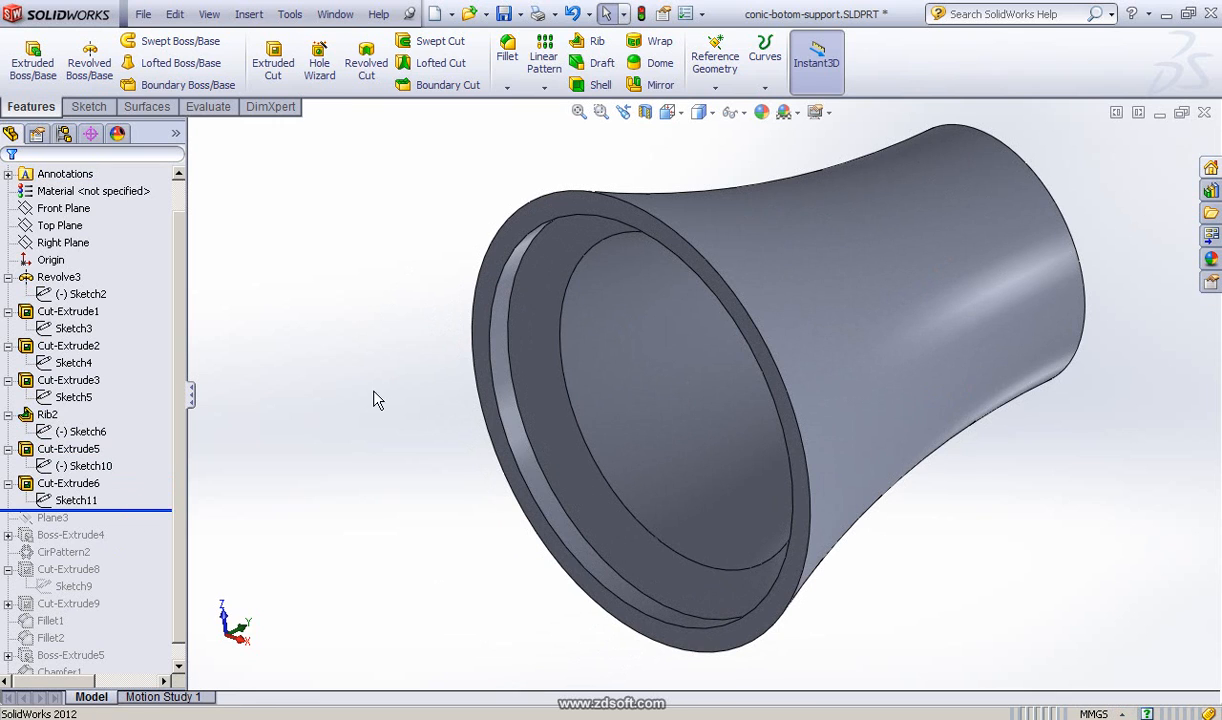
pyautogui.click(55, 517)
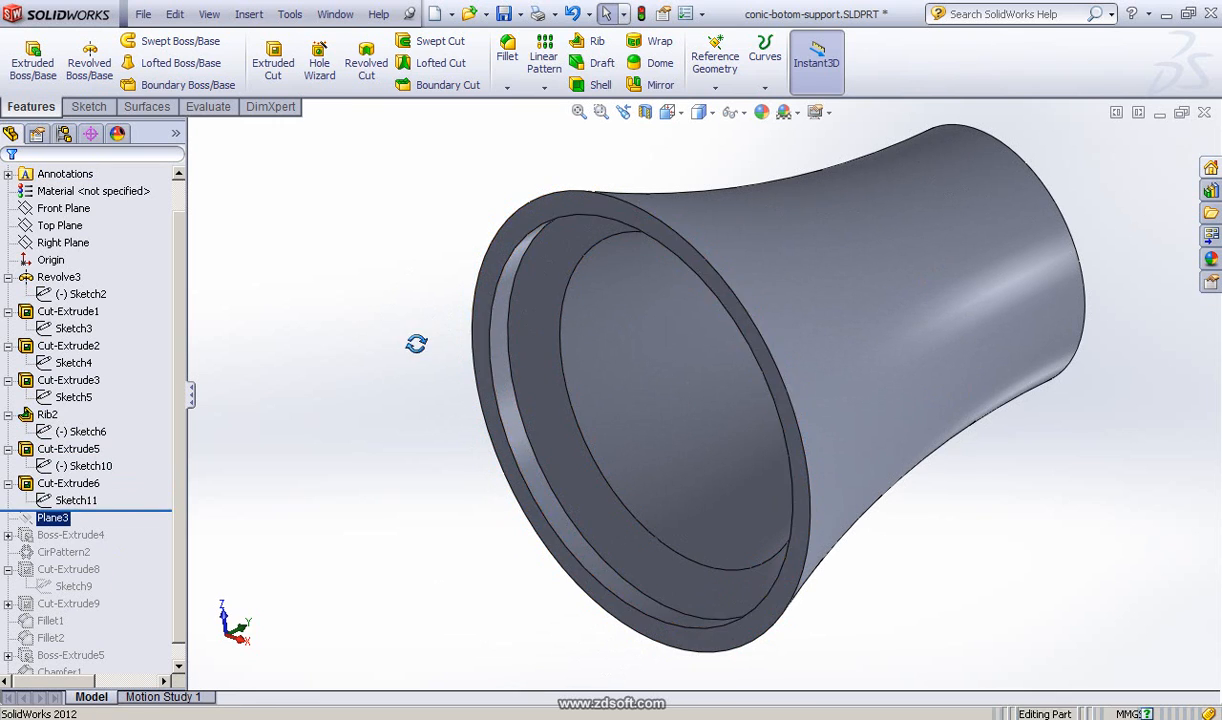
pyautogui.moveTo(416, 343); pyautogui.dragTo(507, 344, button='middle')
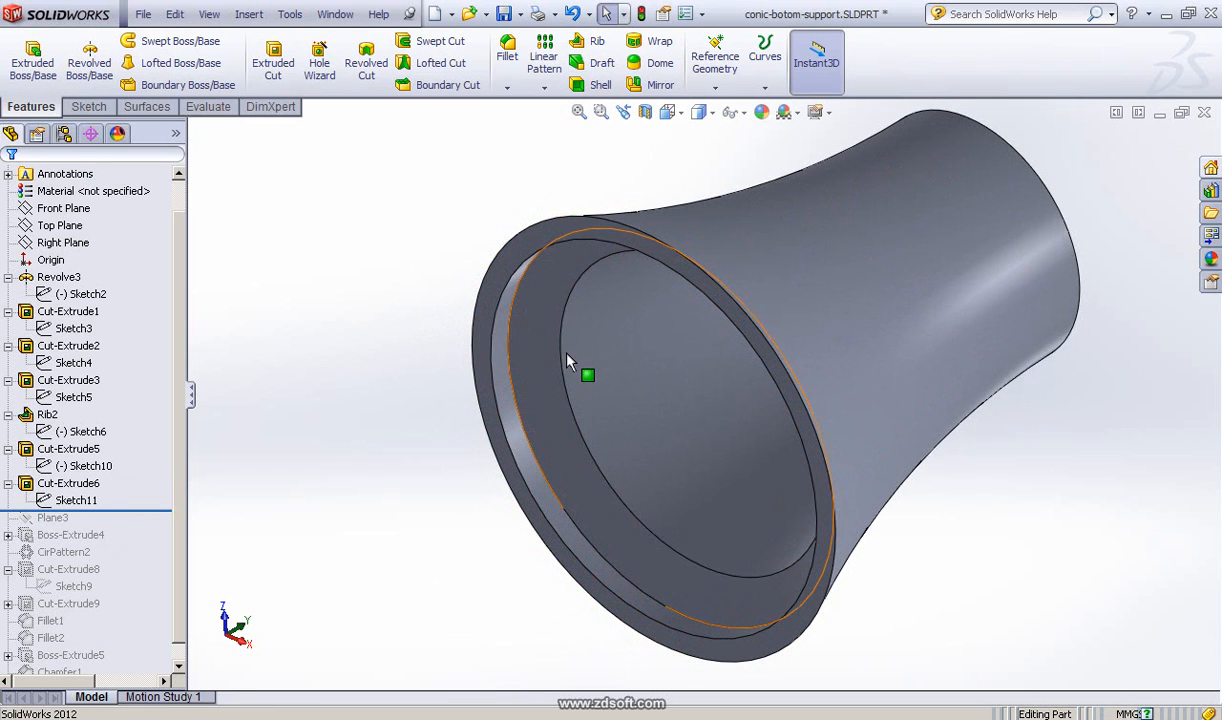
# - Open Cut-Extrude6's Sketch11, examine its circle on the recessed face inside the wide end, and exit the sketch
pyautogui.click(70, 503)
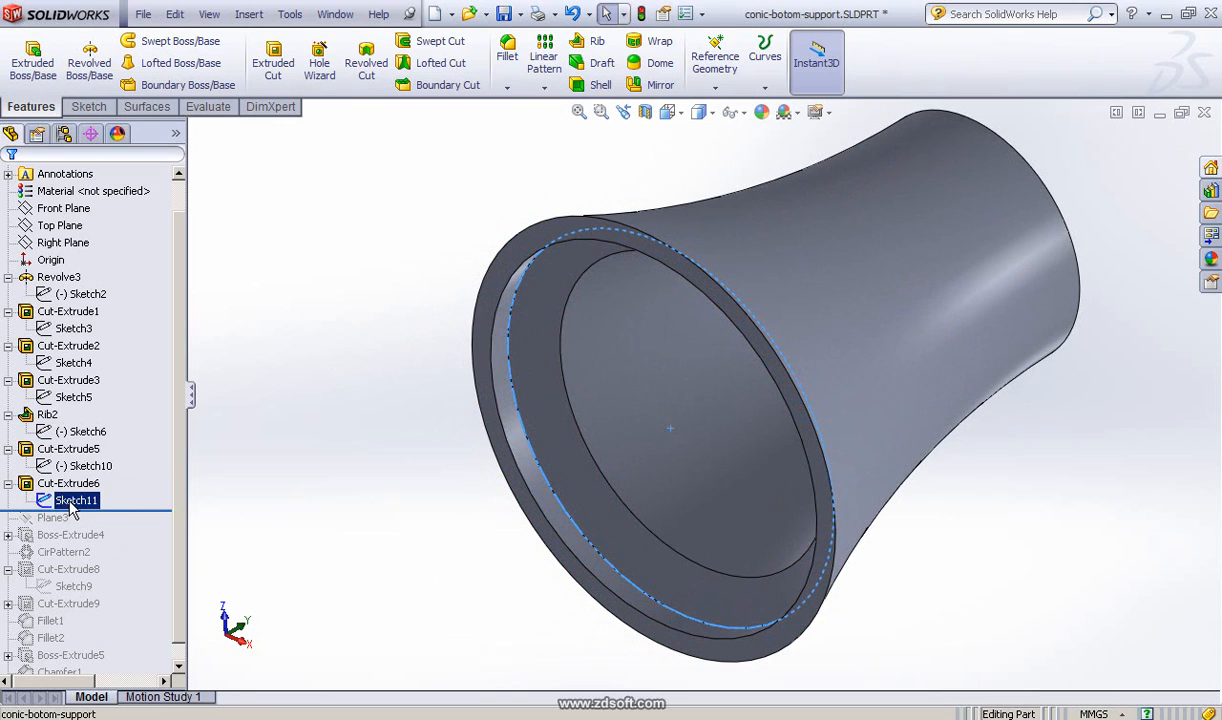
pyautogui.click(82, 449)
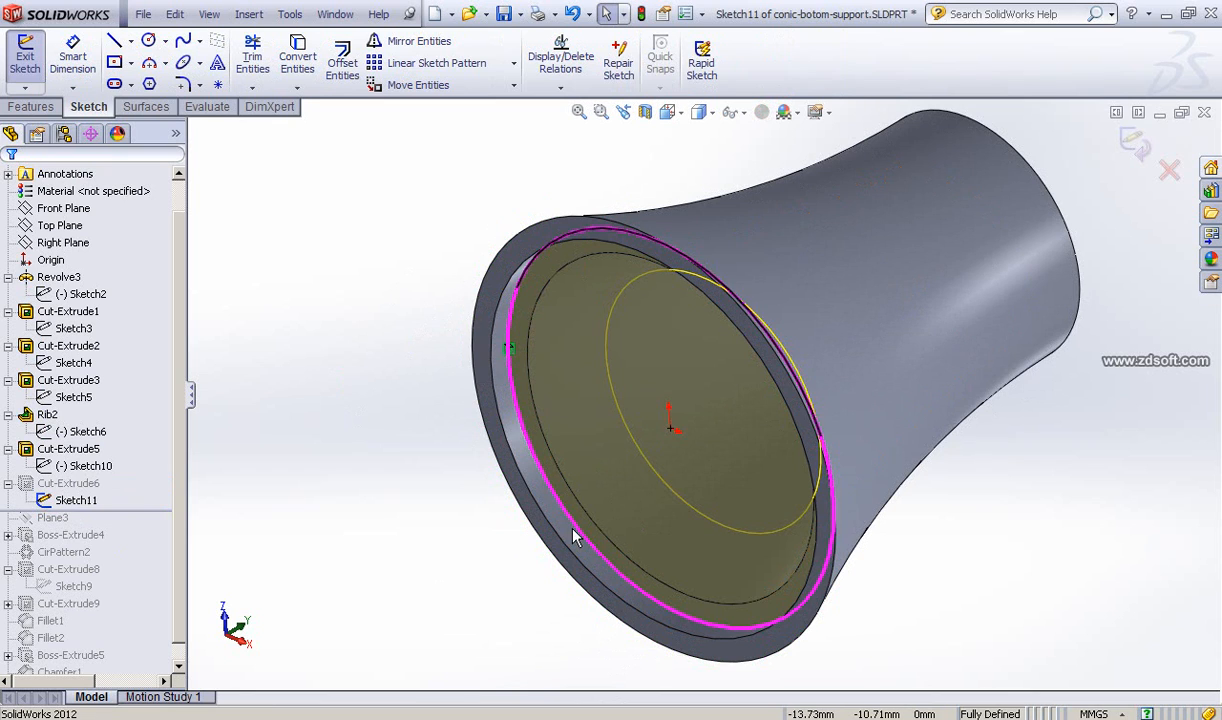
pyautogui.click(790, 604)
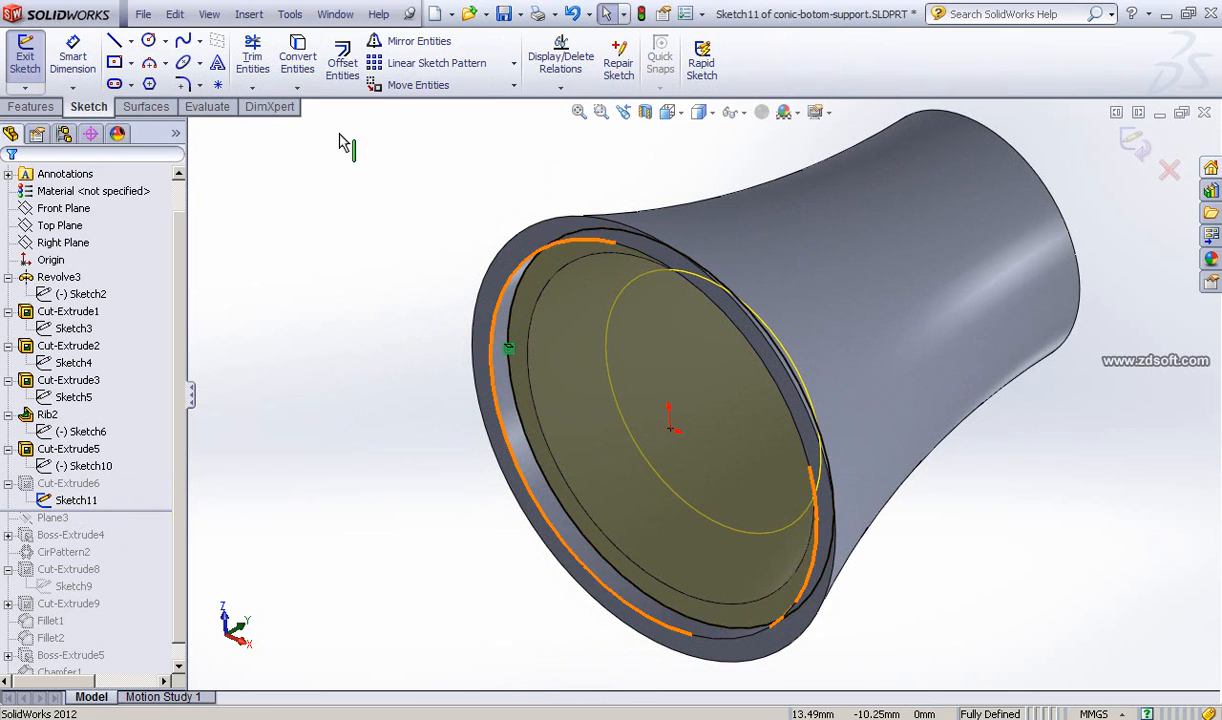
pyautogui.click(297, 58)
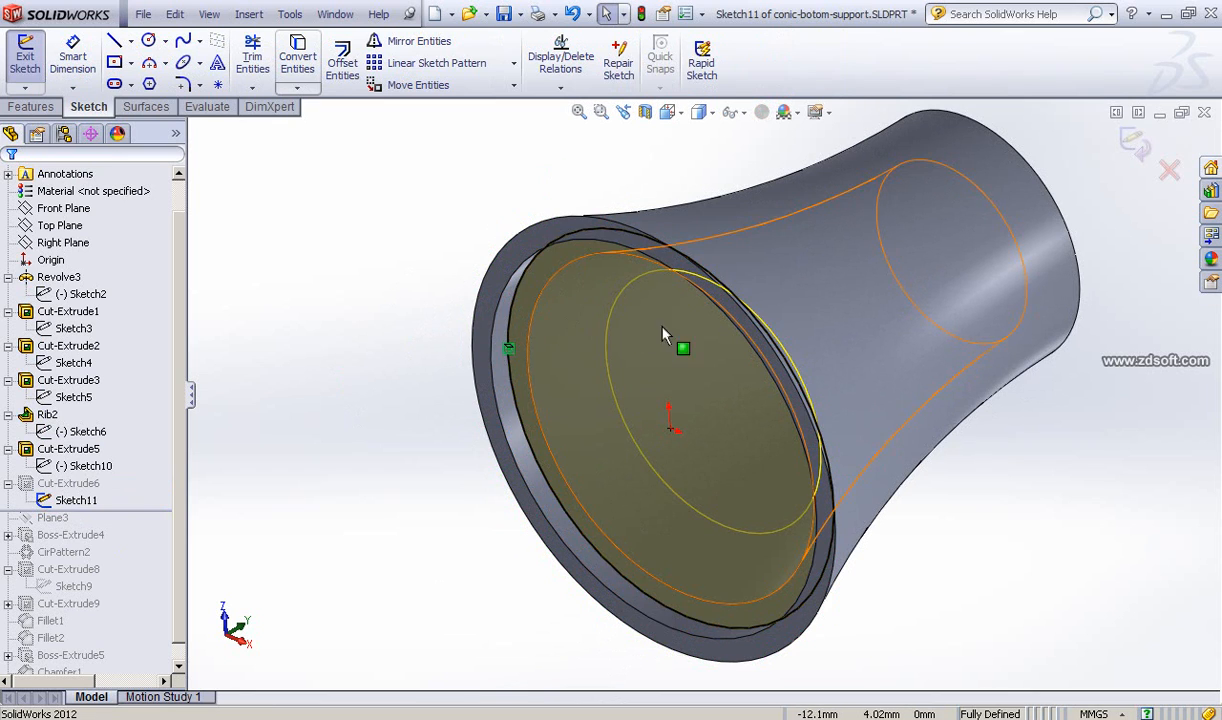
pyautogui.moveTo(558, 348); pyautogui.dragTo(569, 375, button='middle')
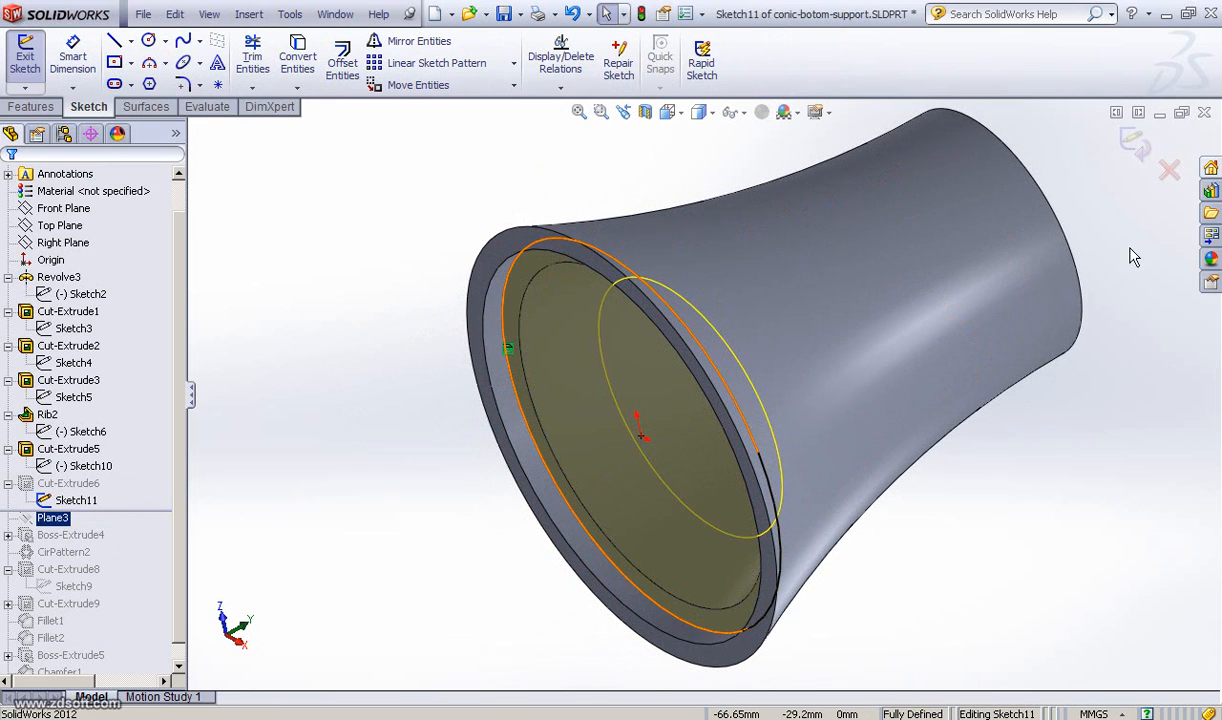
# - Open Cut-Extrude6's feature definition and compare its preview with the 50° draft switched off and back on
pyautogui.click(25, 486)
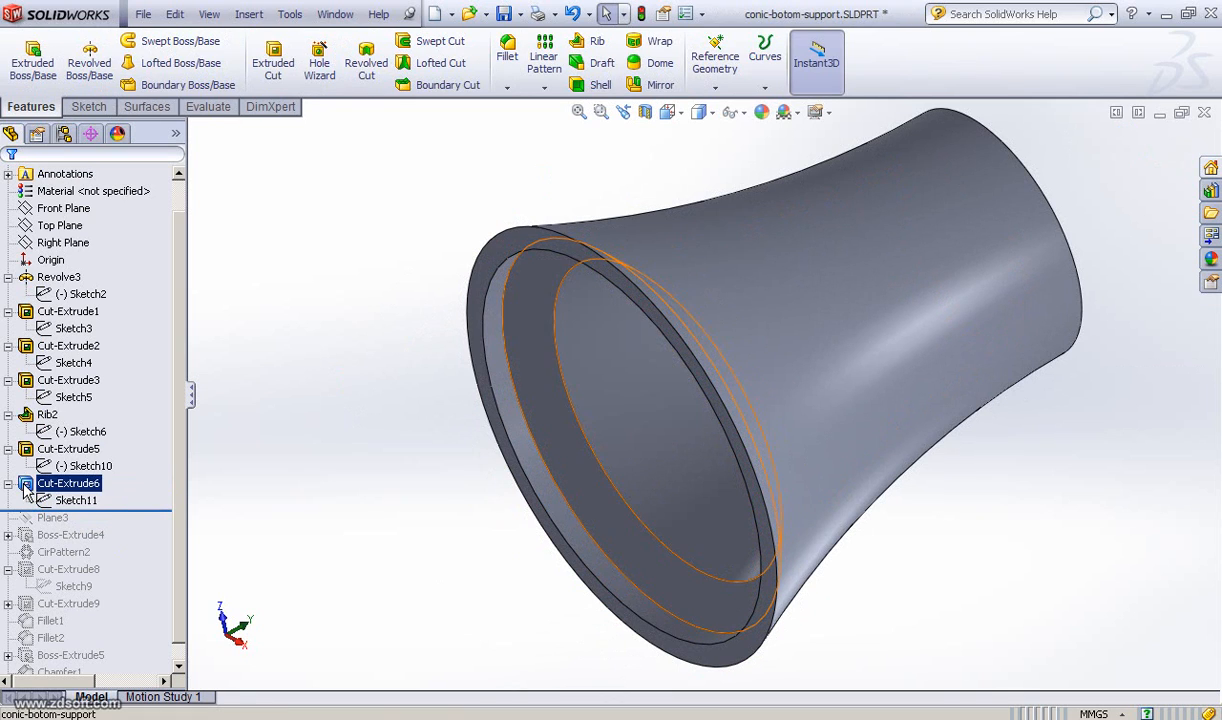
pyautogui.click(37, 422)
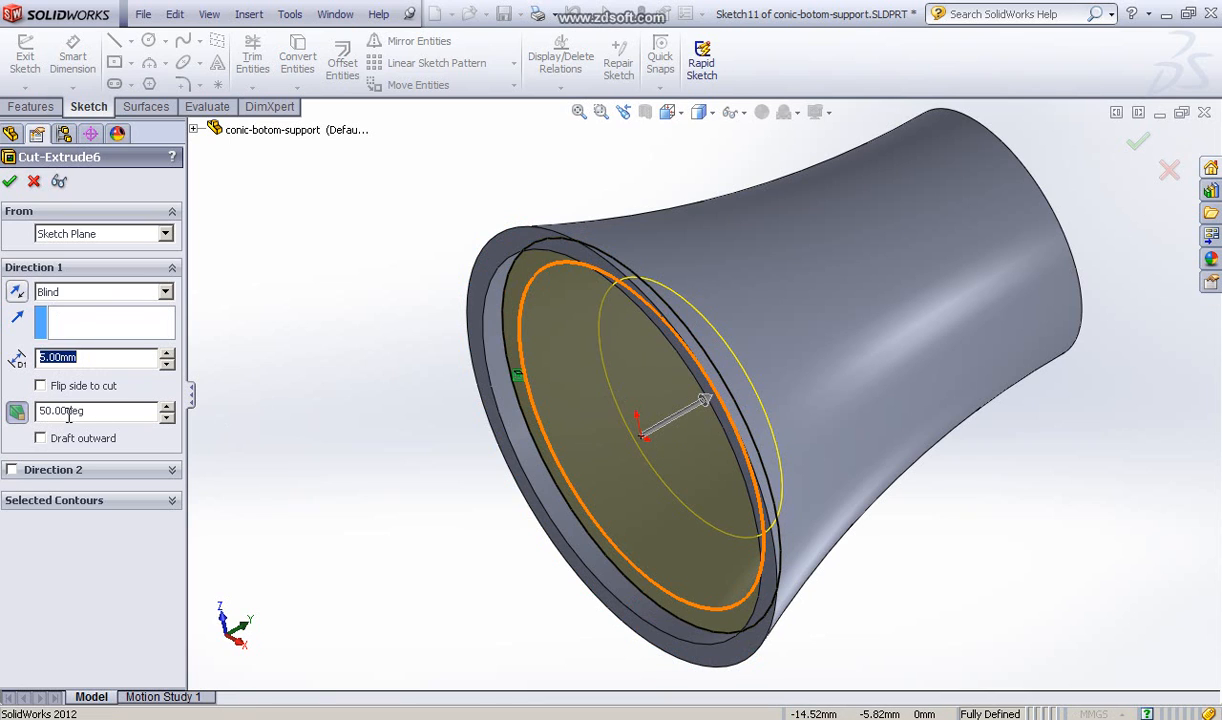
pyautogui.click(17, 413)
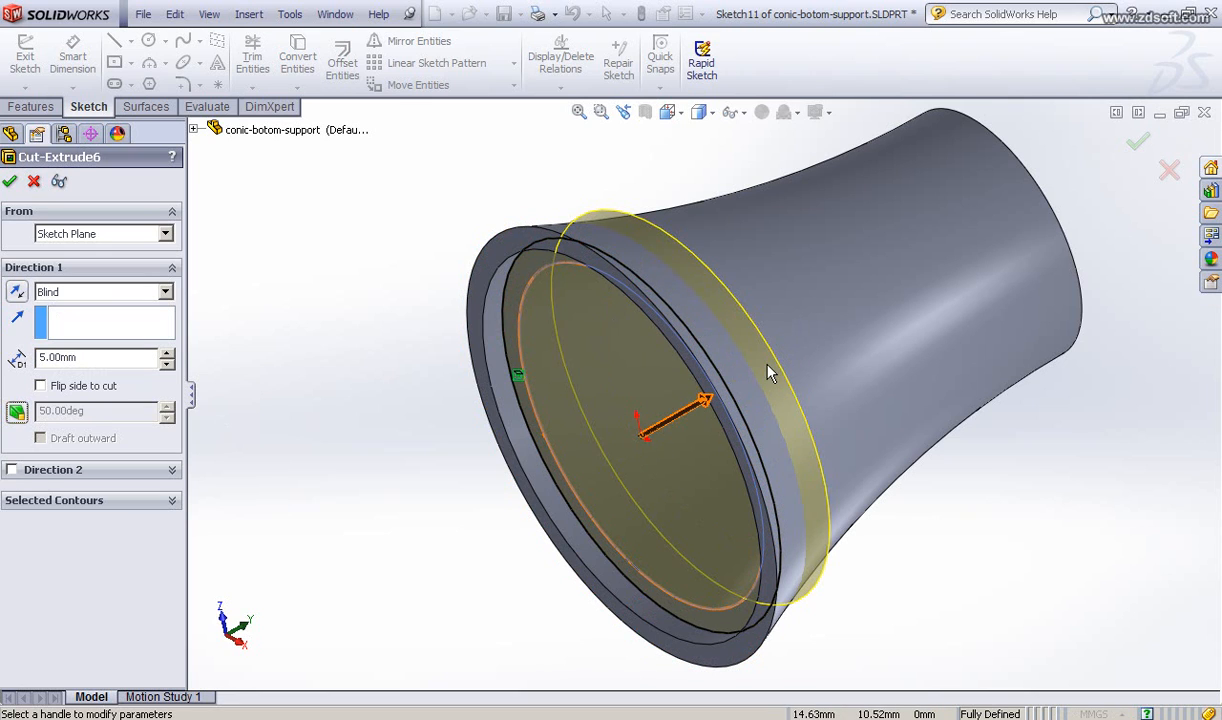
pyautogui.click(17, 413)
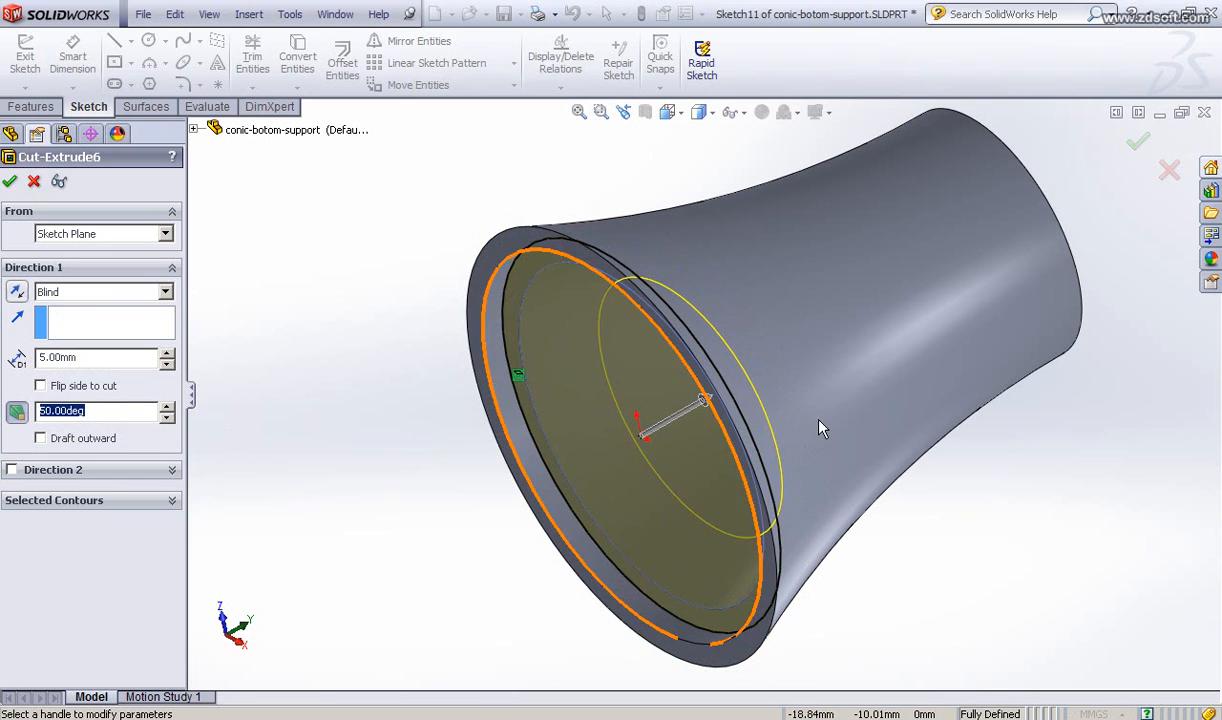
# - Compare Cut-Extrude6's preview with Draft outward switched on and off again, and close the feature definition
pyautogui.moveTo(778, 397); pyautogui.dragTo(802, 410, button='middle')
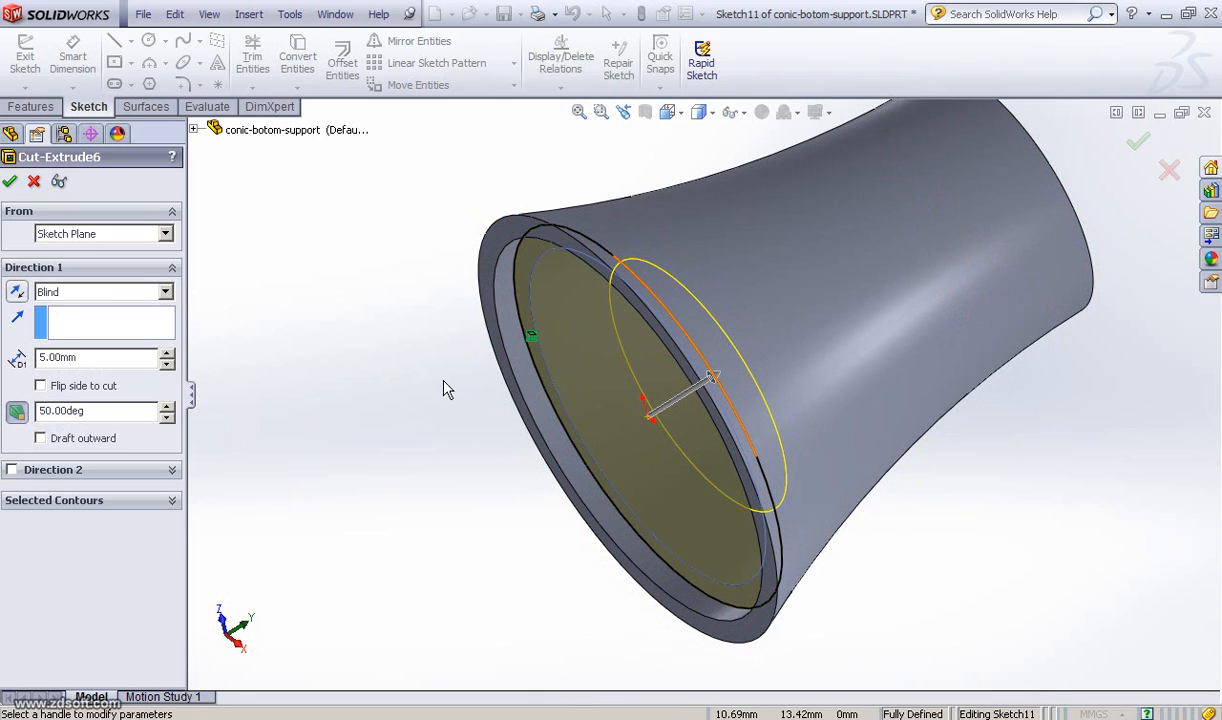
pyautogui.click(40, 440)
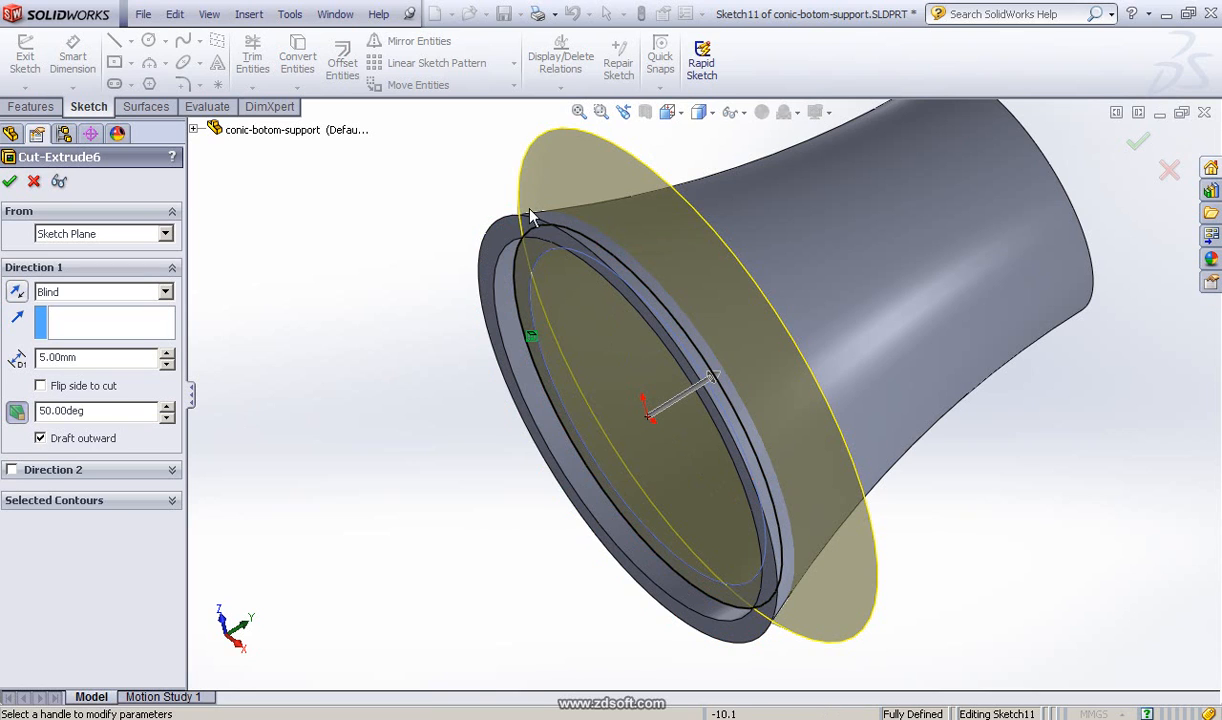
pyautogui.click(40, 440)
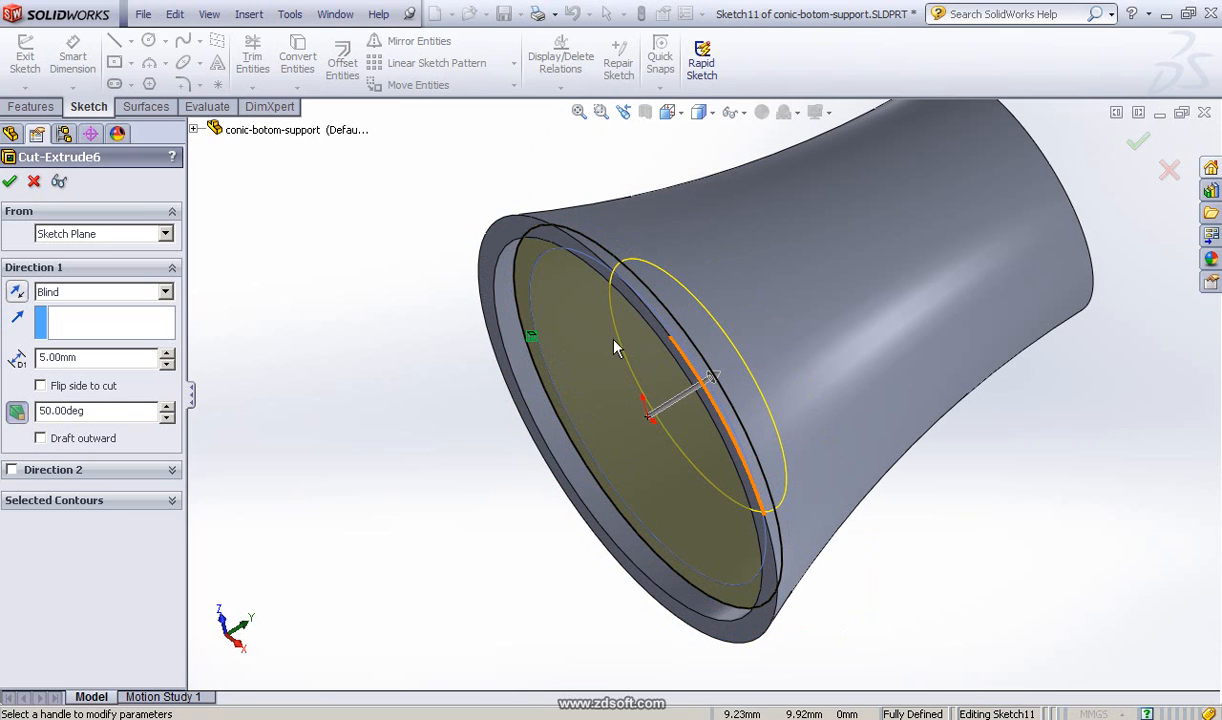
pyautogui.moveTo(490, 419)
pyautogui.mouseDown(button='middle')
pyautogui.moveTo(472, 409)
pyautogui.moveTo(477, 423)
pyautogui.mouseUp(button='middle')
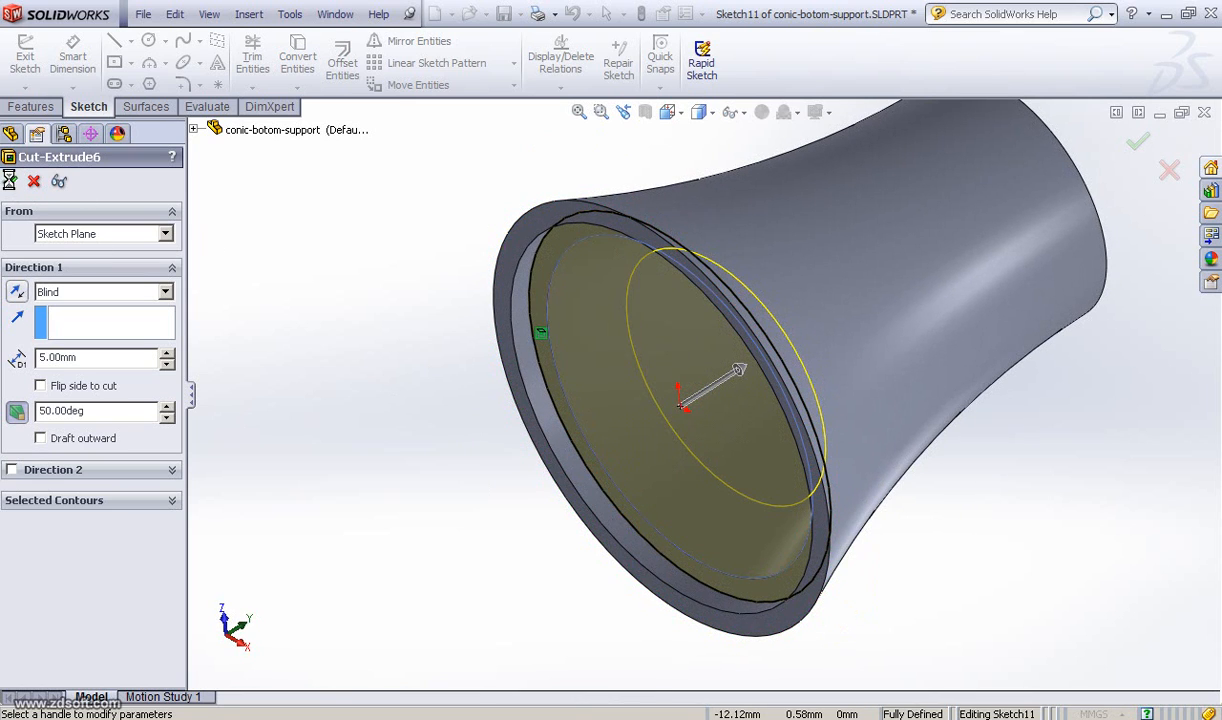
pyautogui.click(10, 181)
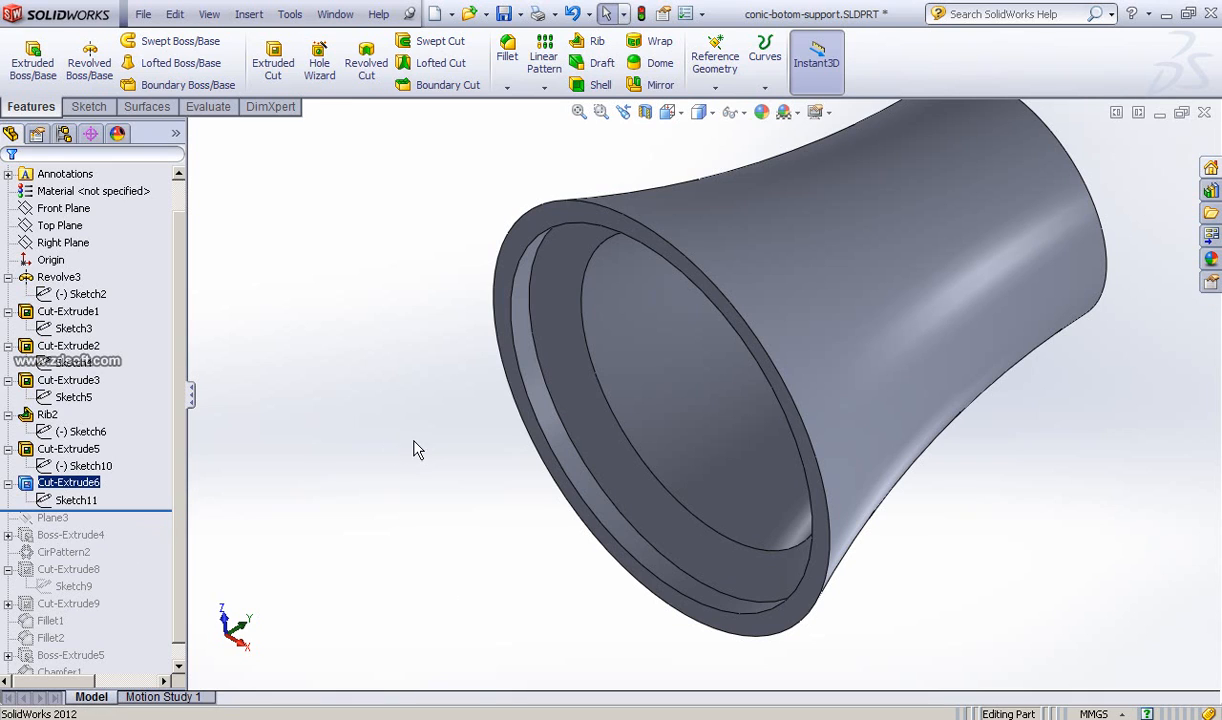
# - Roll the model forward past Plane3 and examine where the plane sits relative to the wide end's rim
pyautogui.moveTo(140, 510); pyautogui.dragTo(143, 527)
pyautogui.click(53, 518)
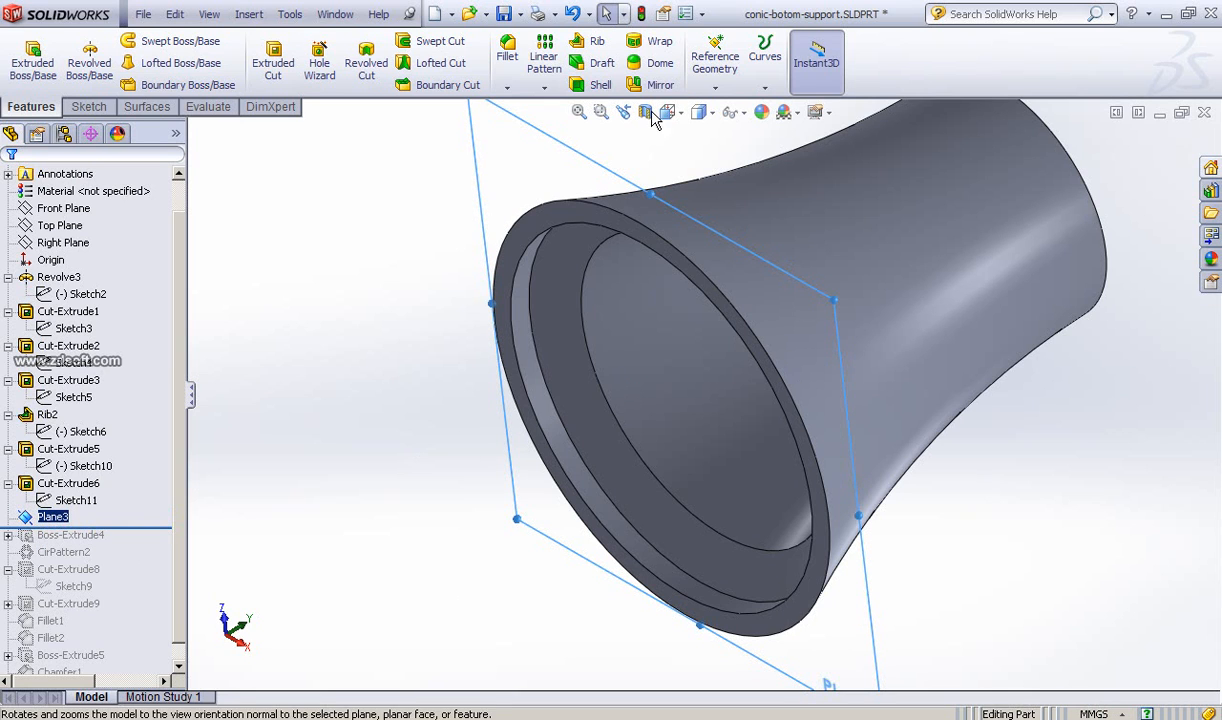
pyautogui.moveTo(401, 346); pyautogui.dragTo(421, 318, button='middle')
pyautogui.rightClick(421, 318)
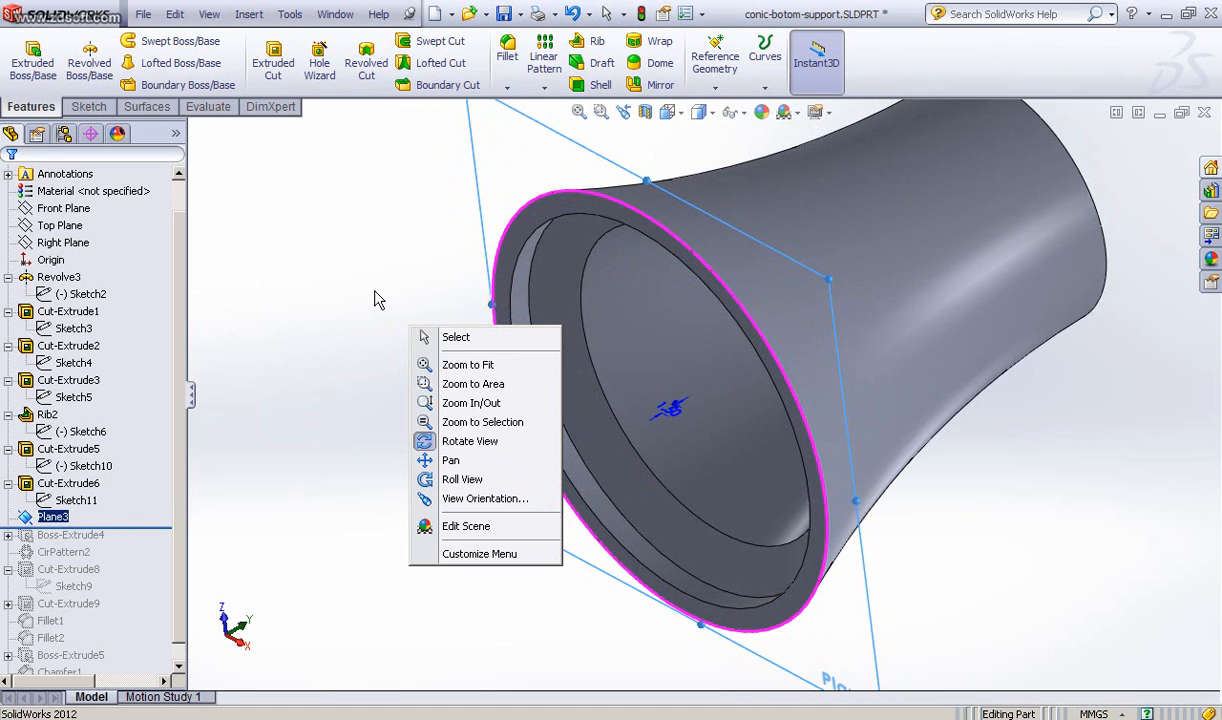
pyautogui.press('Escape')
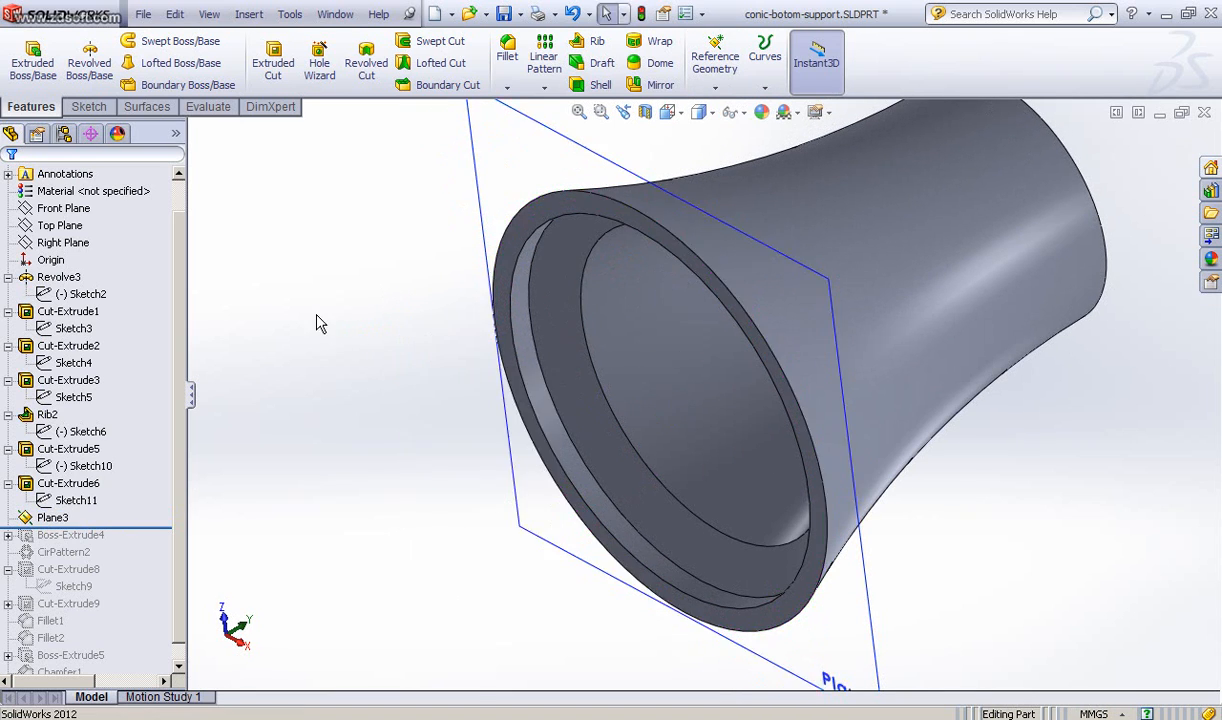
pyautogui.moveTo(360, 332); pyautogui.dragTo(424, 296, button='middle')
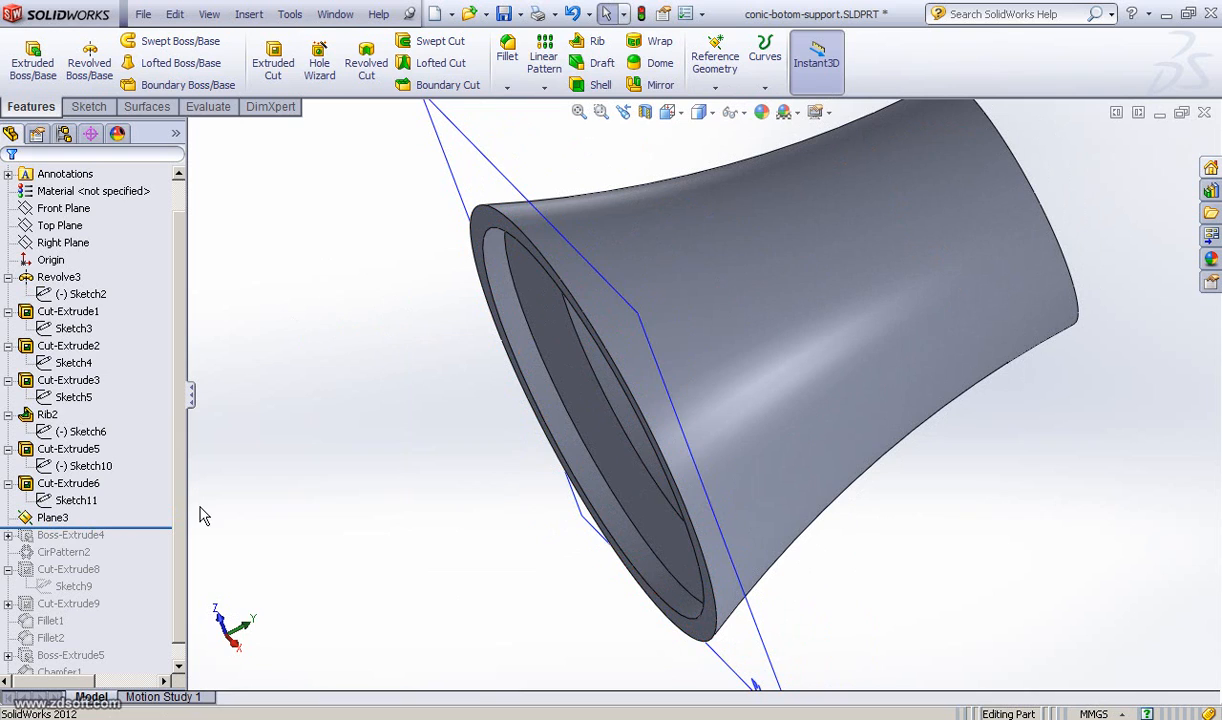
# - Open Plane3's definition, review its reference face and offset distance against the rim, and close it
pyautogui.click(42, 517)
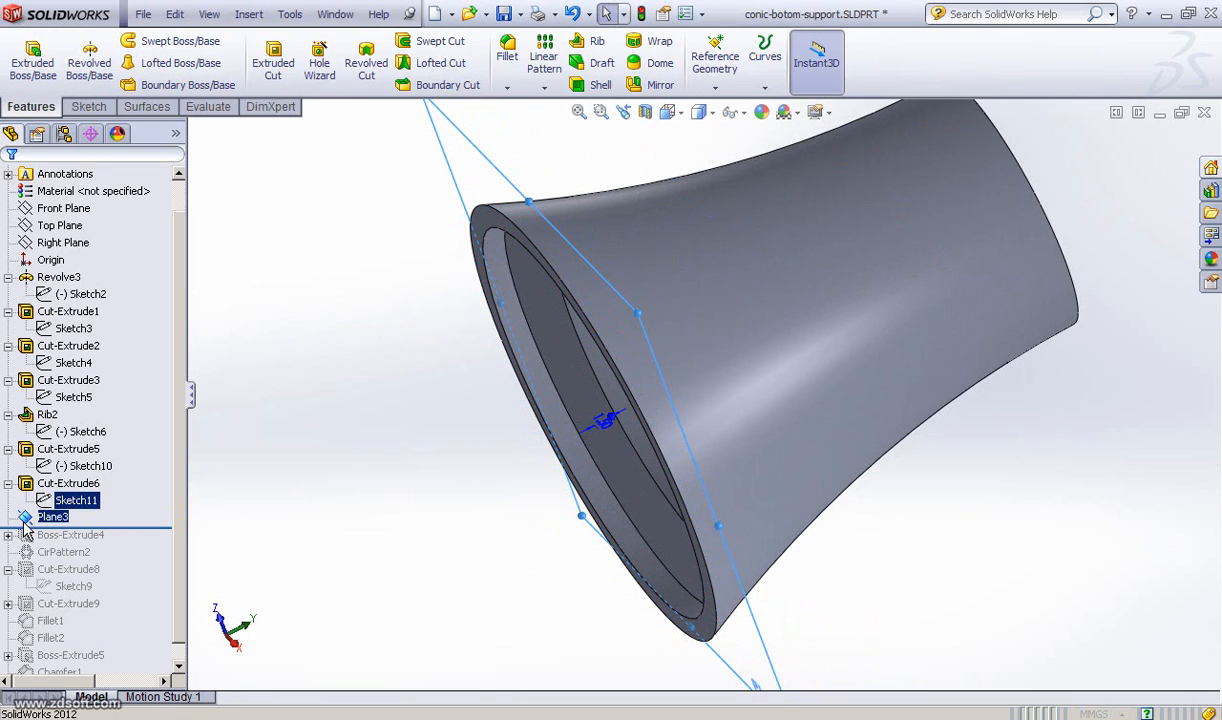
pyautogui.click(59, 277)
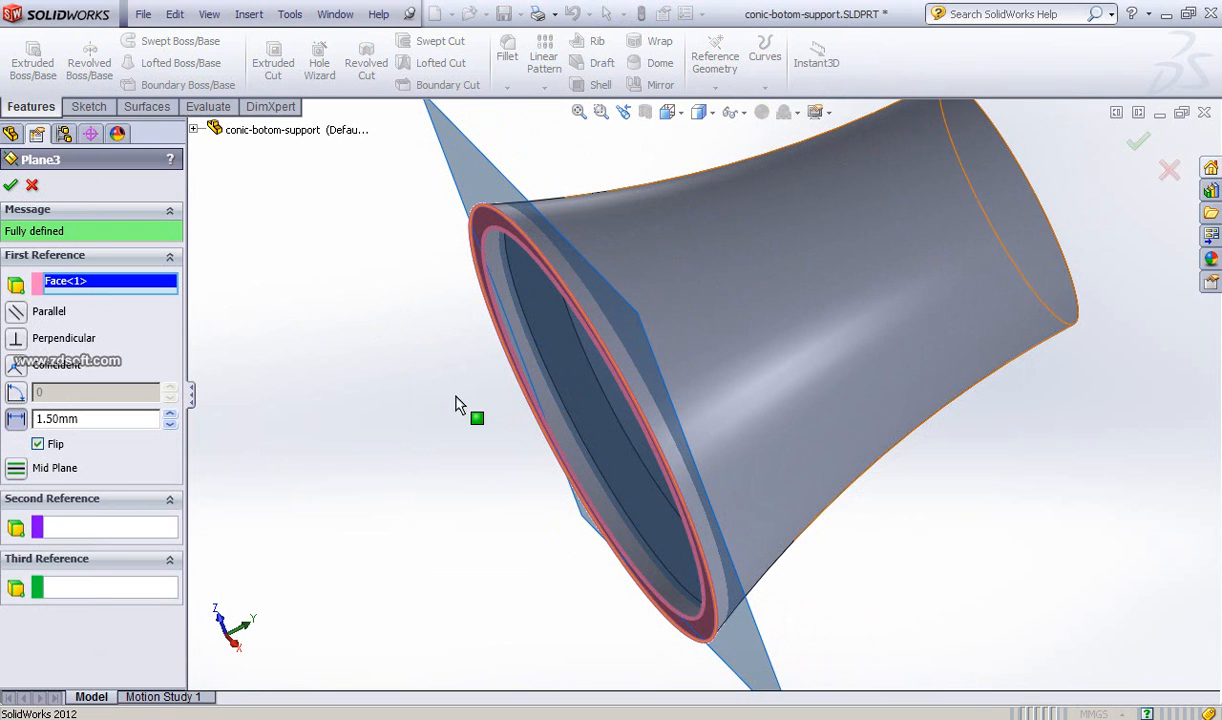
pyautogui.moveTo(428, 414); pyautogui.dragTo(418, 409, button='middle')
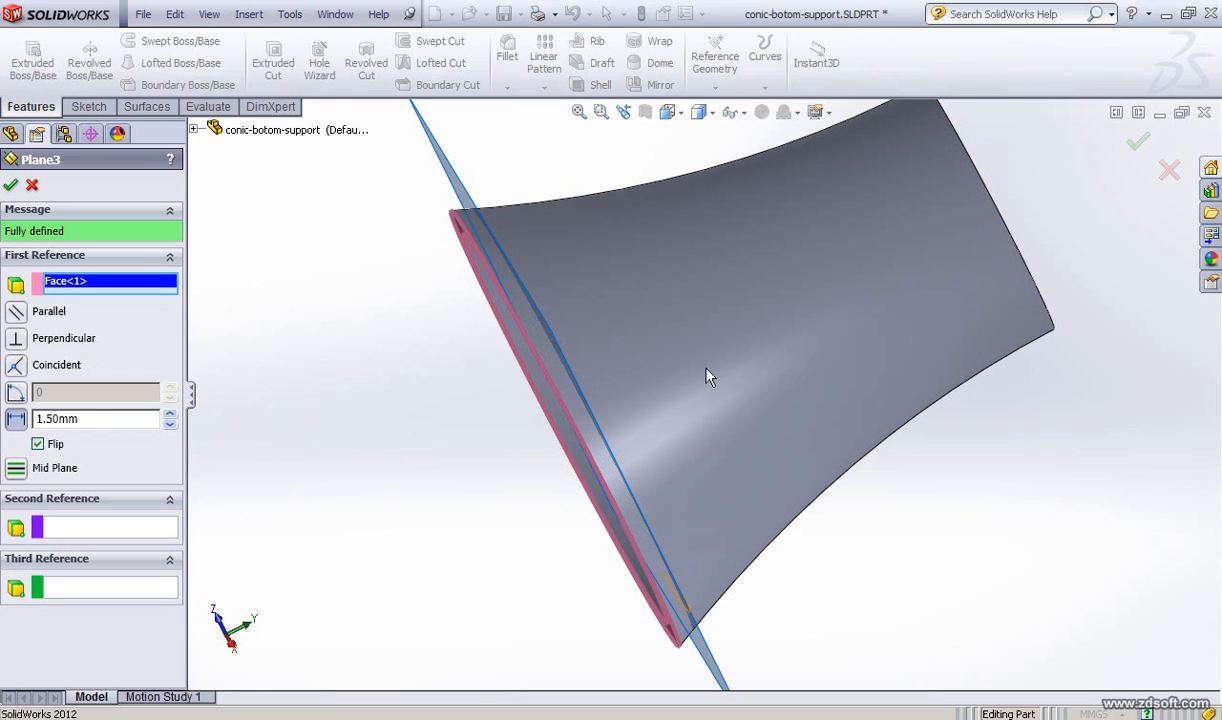
pyautogui.rightClick(478, 228)
pyautogui.moveTo(394, 420); pyautogui.dragTo(450, 398, button='middle')
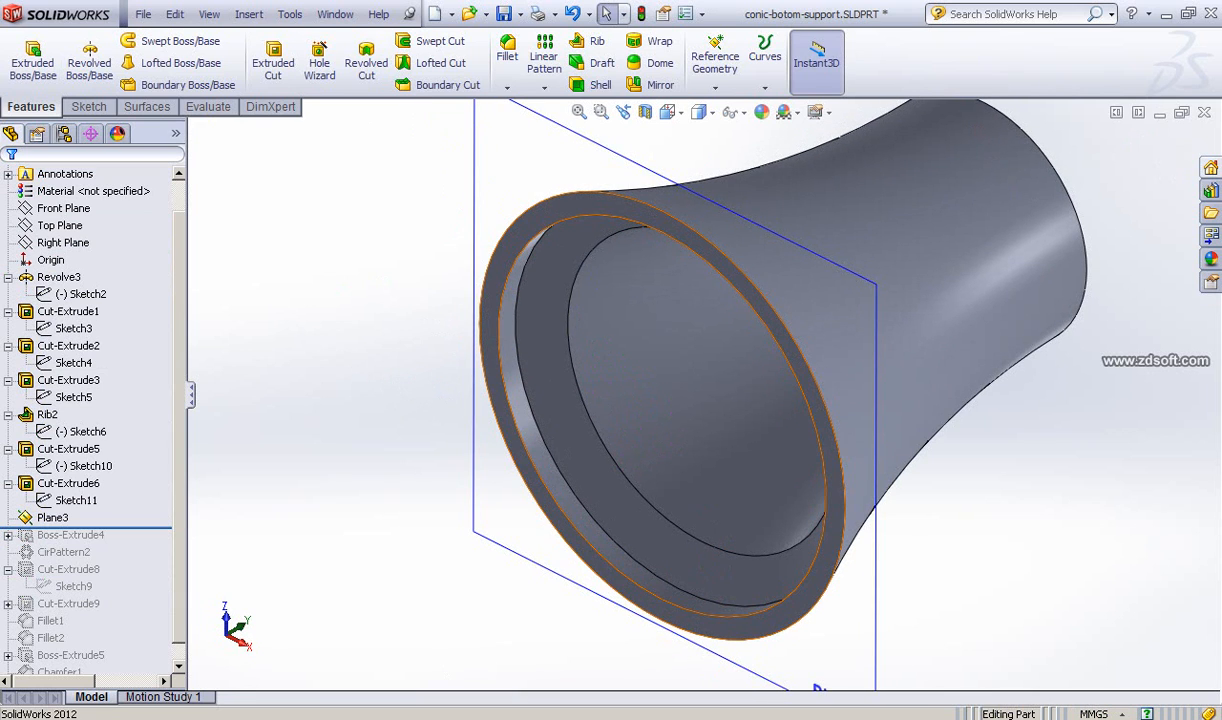
# - Roll the model forward past Boss-Extrude4 and examine the small pin inside the wide end
pyautogui.click(421, 667)
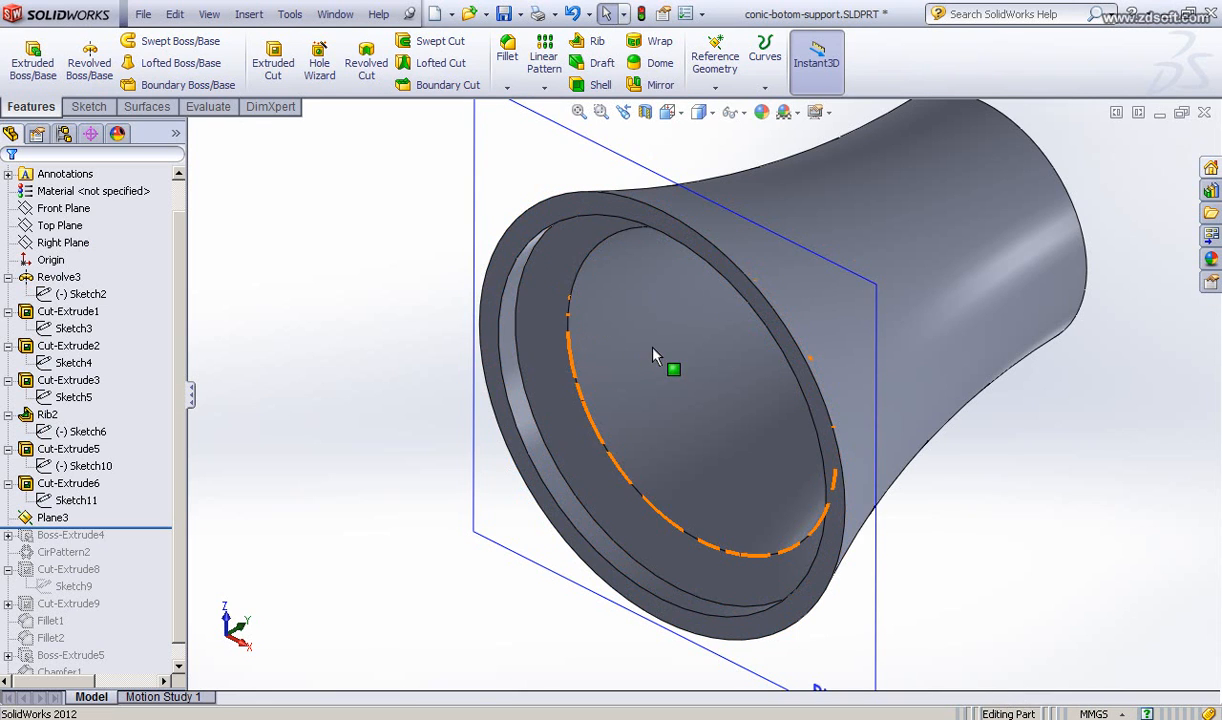
pyautogui.moveTo(641, 355); pyautogui.dragTo(466, 185, button='middle')
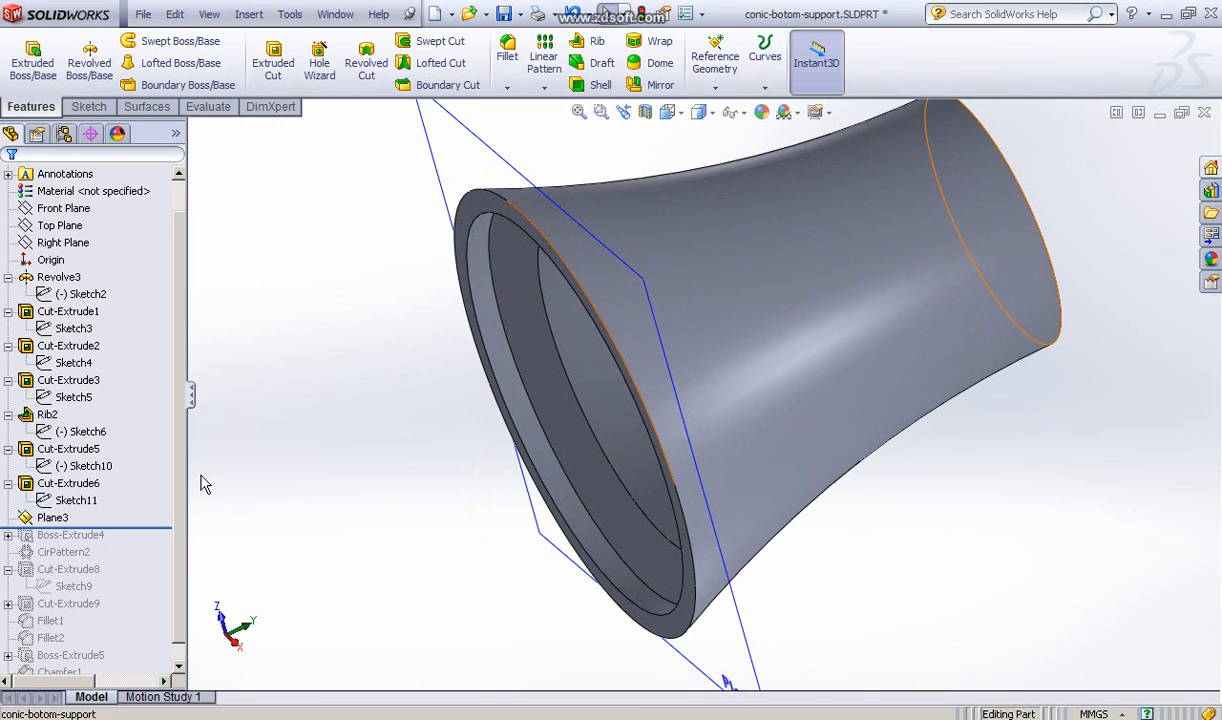
pyautogui.moveTo(140, 528); pyautogui.dragTo(134, 544)
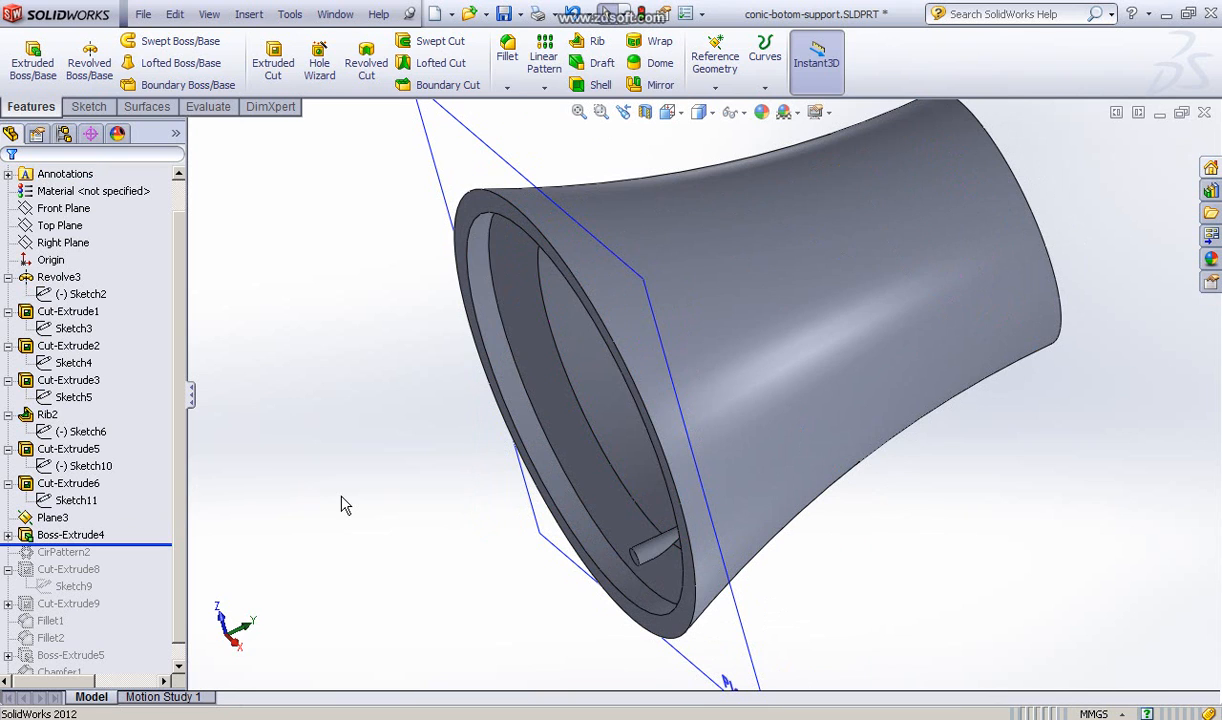
pyautogui.moveTo(341, 505); pyautogui.dragTo(406, 453, button='middle')
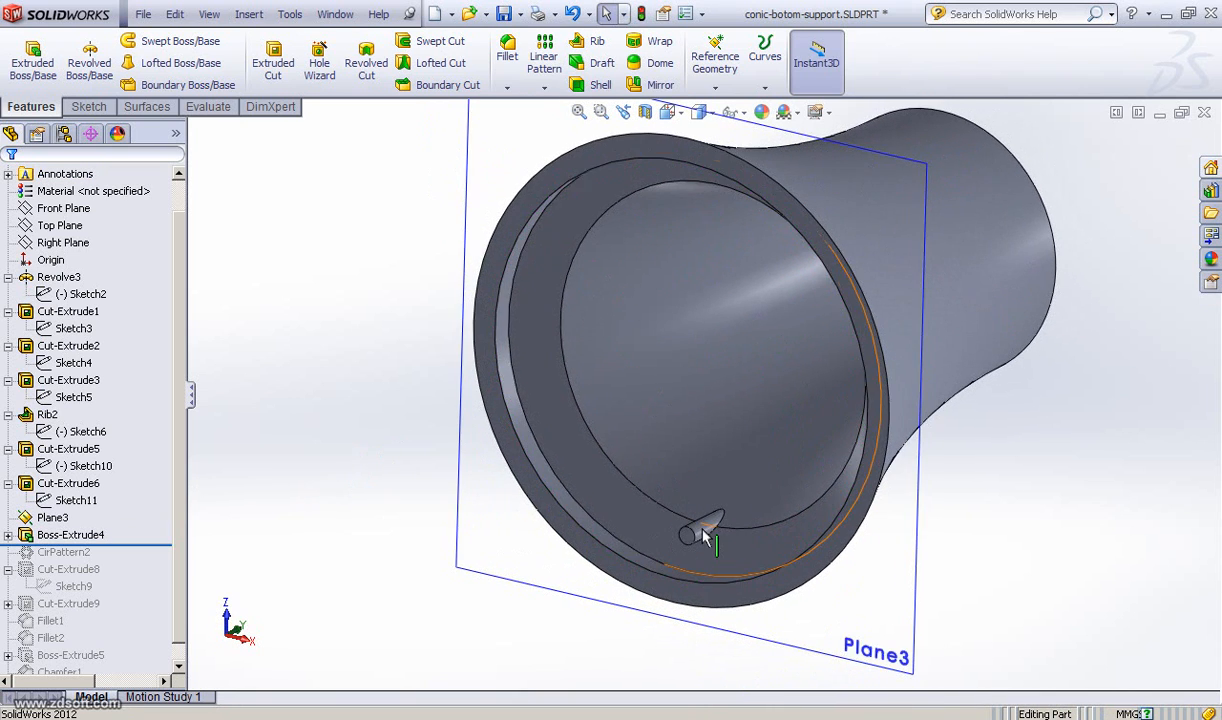
# - Expand Boss-Extrude4 and select its Sketch14 to examine the pin's circle and the construction circle it lies on
pyautogui.click(8, 536)
pyautogui.click(80, 550)
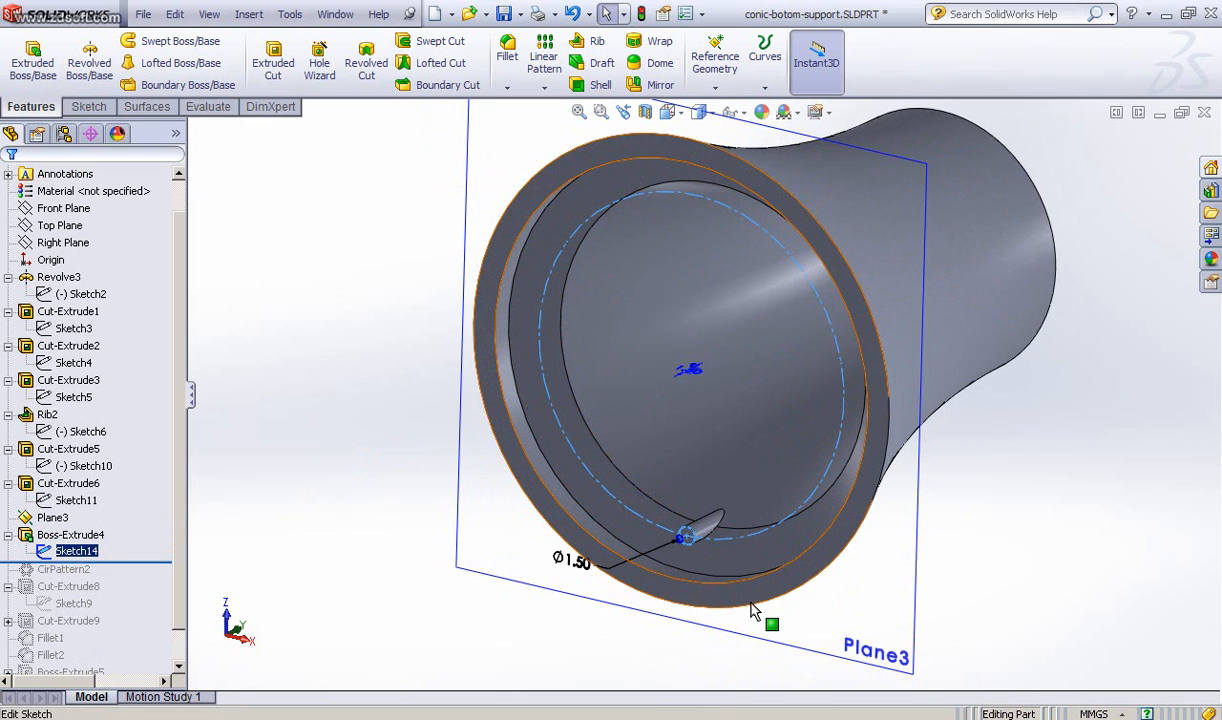
pyautogui.moveTo(758, 606); pyautogui.dragTo(795, 591, button='middle')
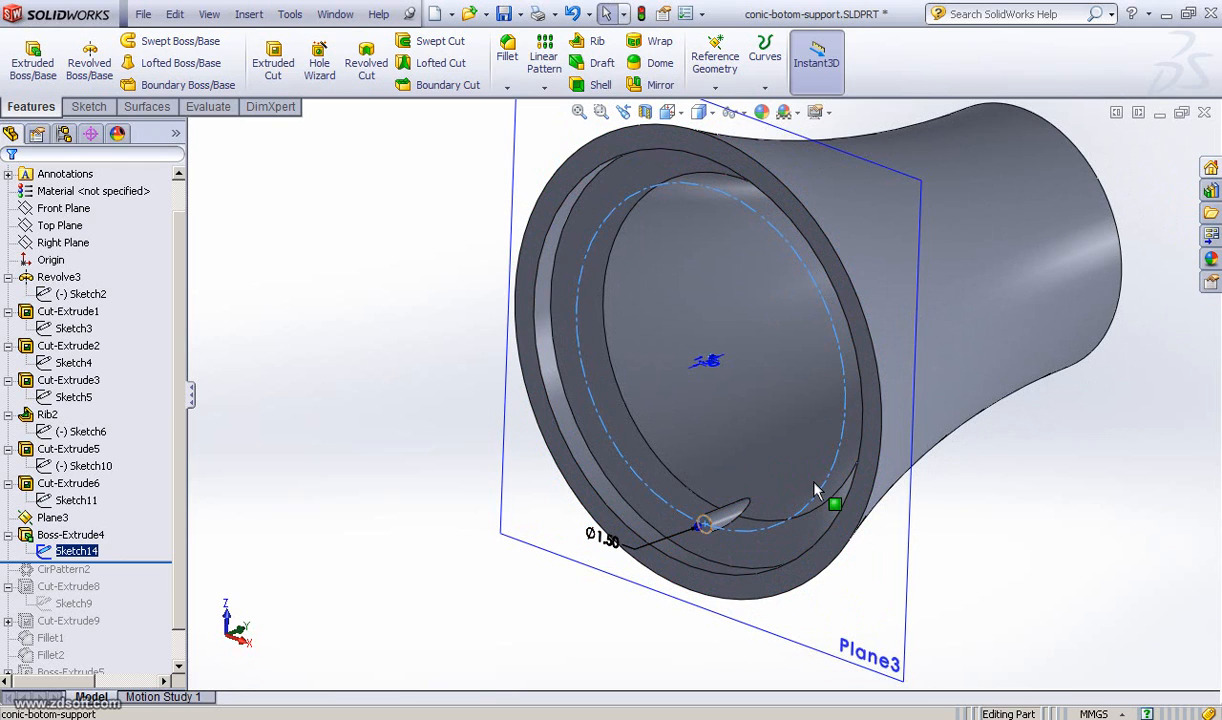
# - Open Boss-Extrude4's feature definition, review its end condition and target face, and close it
pyautogui.click(62, 535)
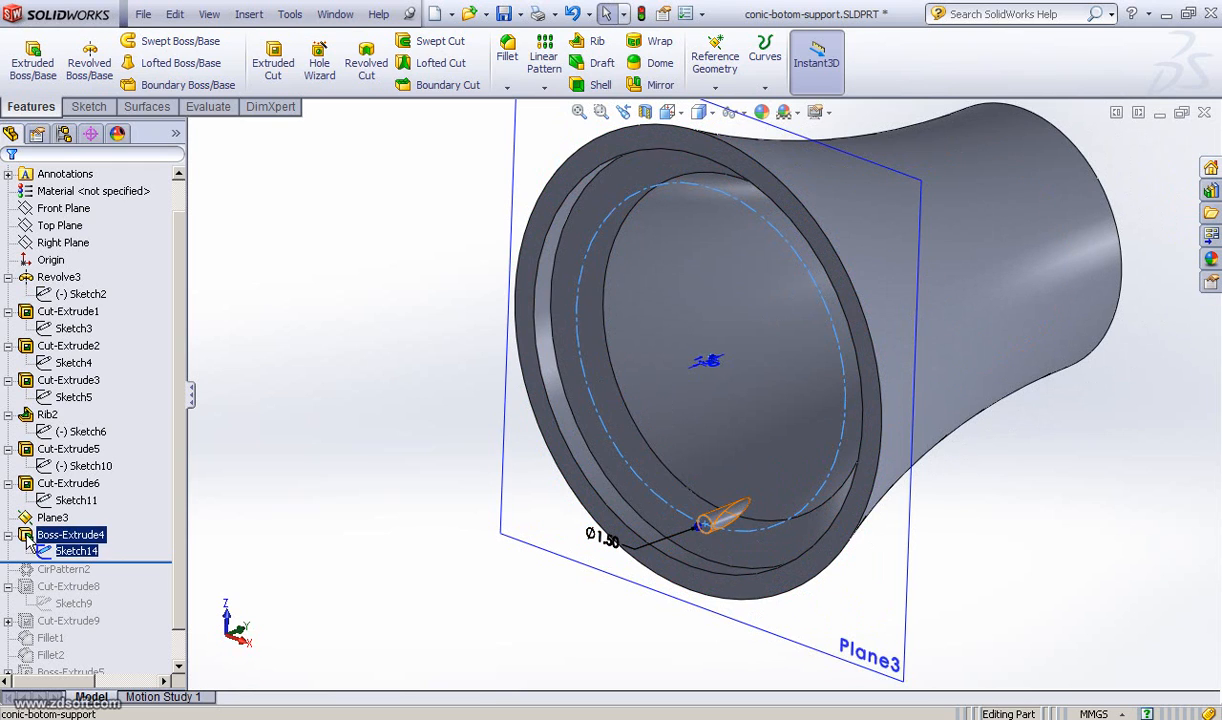
pyautogui.click(56, 470)
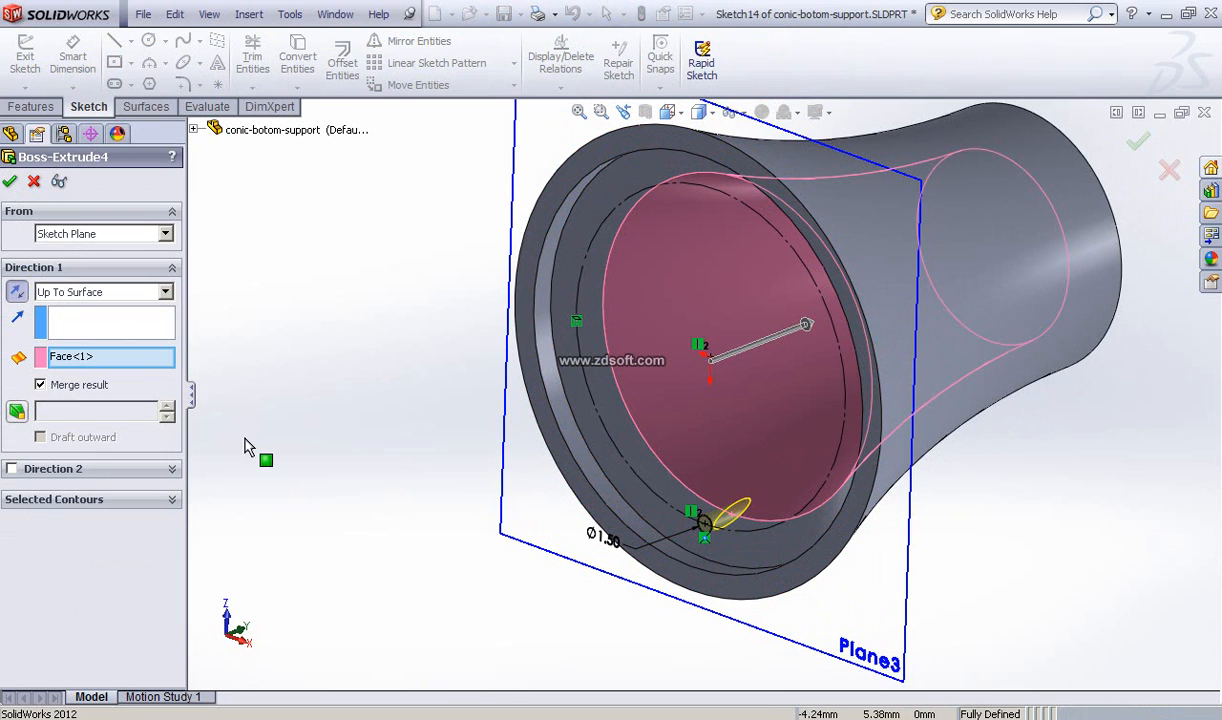
pyautogui.click(10, 183)
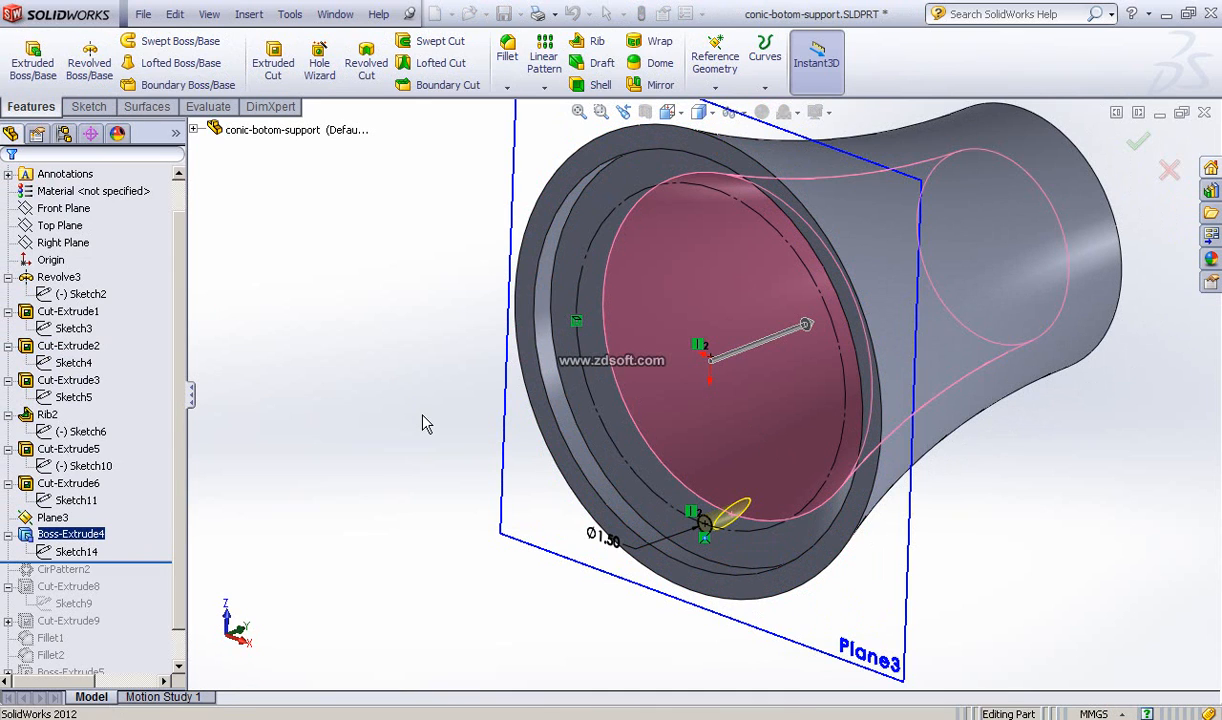
pyautogui.click(76, 551)
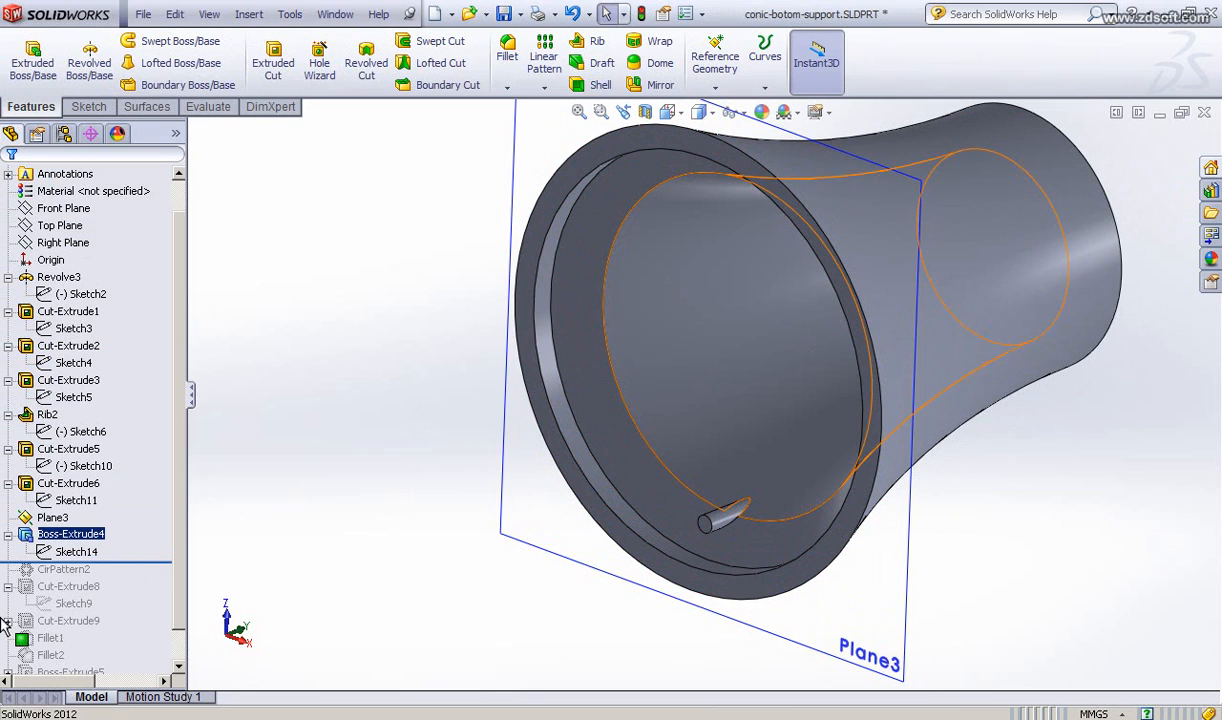
# - Roll the model forward past CirPattern2 and open its feature definition to review the circular pattern of pins
pyautogui.moveTo(150, 563); pyautogui.dragTo(136, 576)
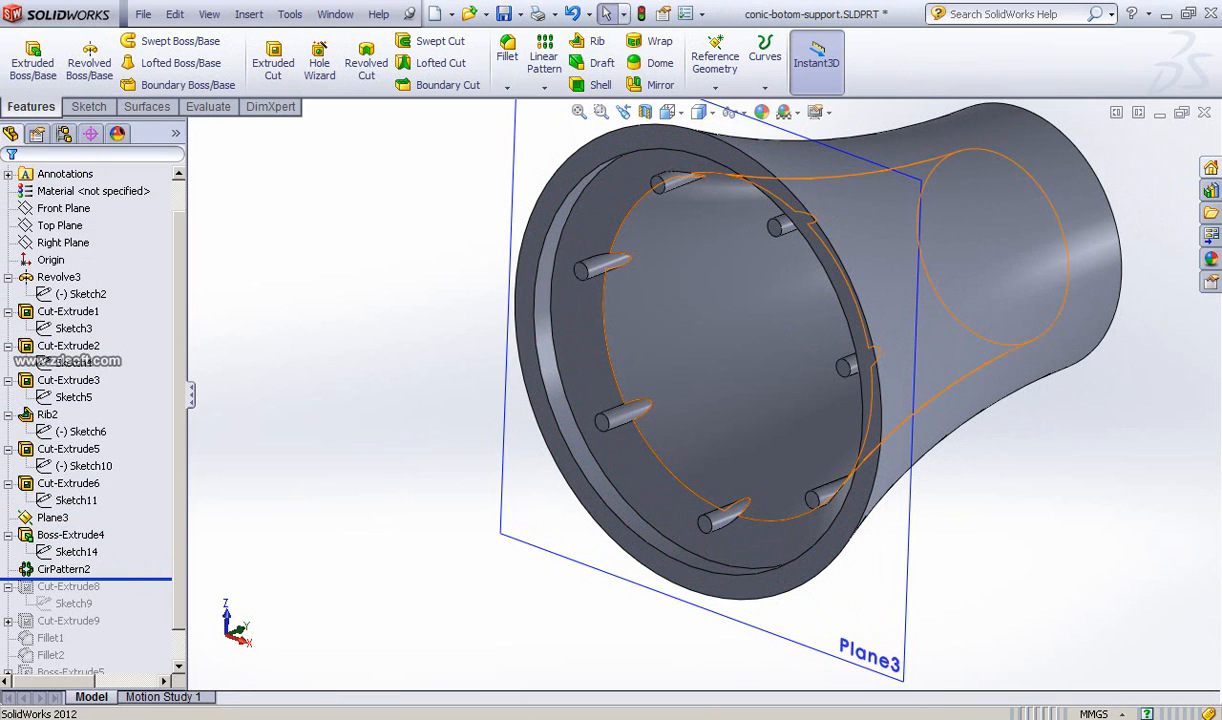
pyautogui.hotkey('alt', 'Tab')
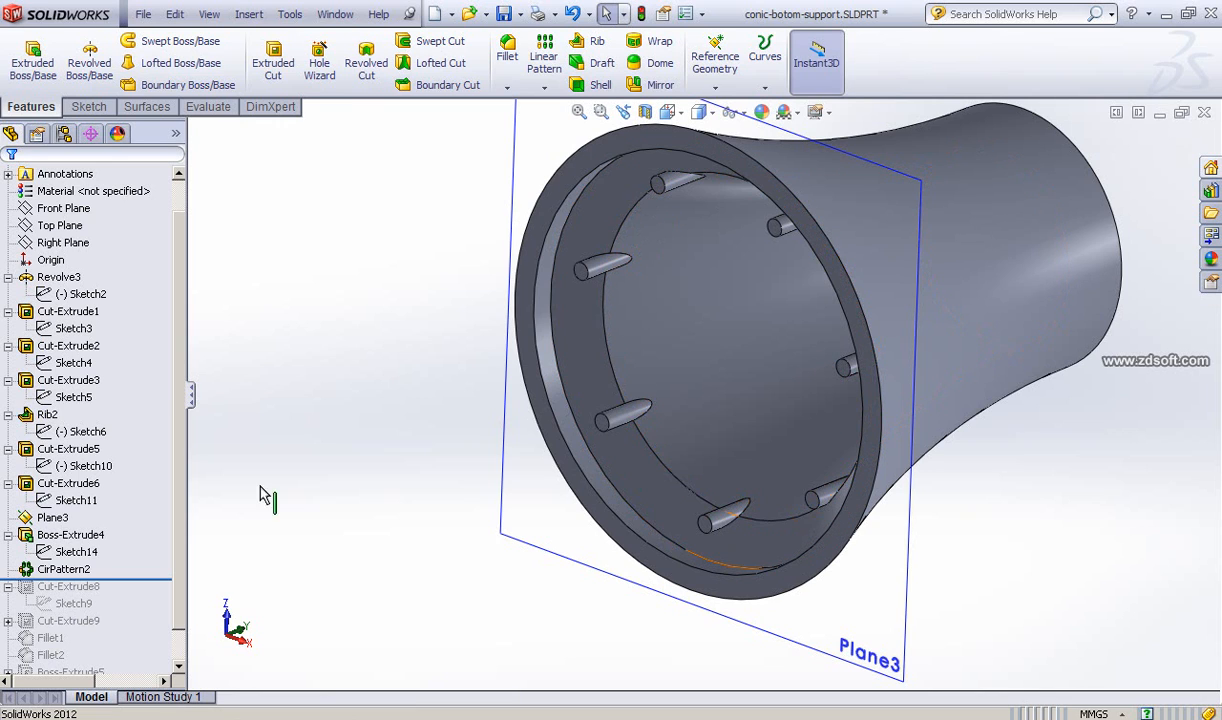
pyautogui.click(30, 572)
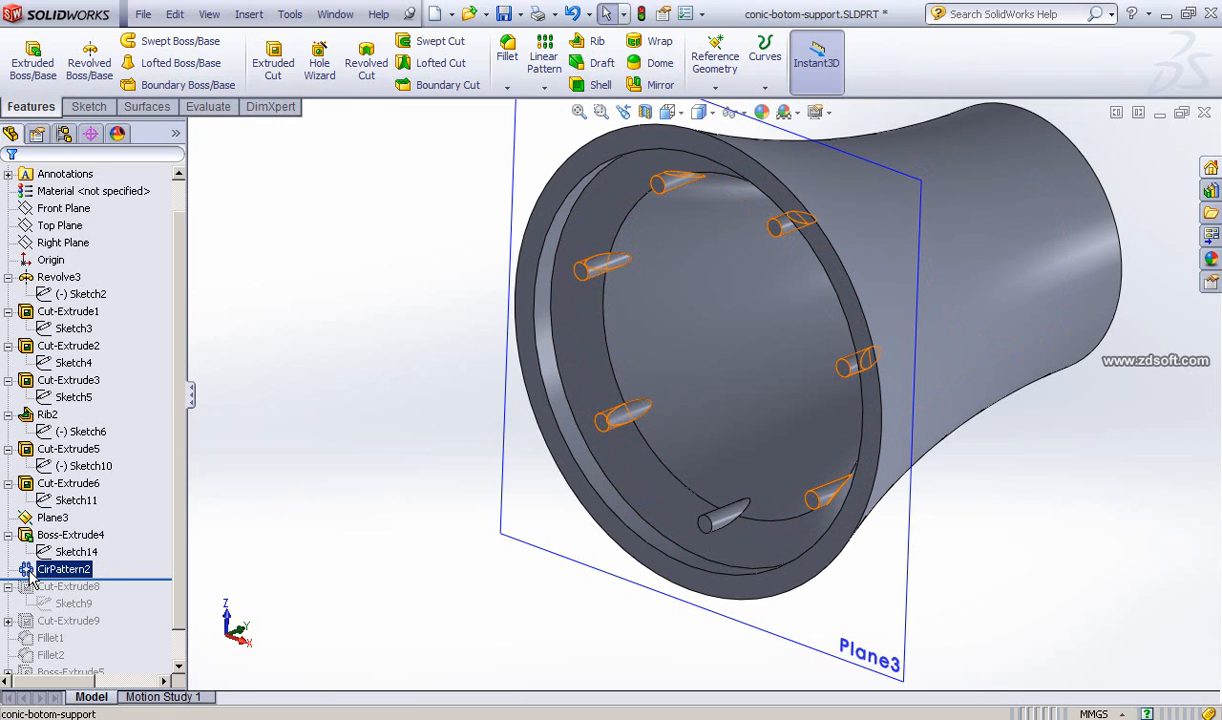
pyautogui.click(43, 522)
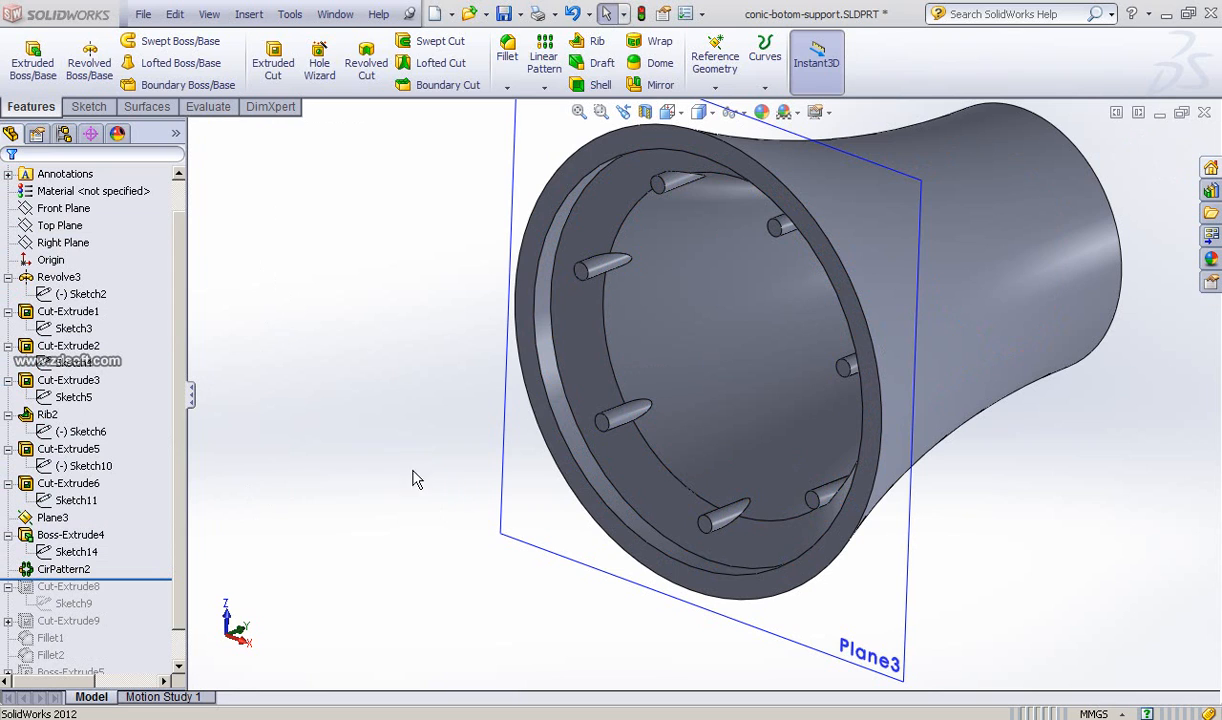
# - Switch to IrfanView to compare the patterned pins with the photo of the real part, and return to SolidWorks
pyautogui.moveTo(176, 609); pyautogui.dragTo(178, 658)
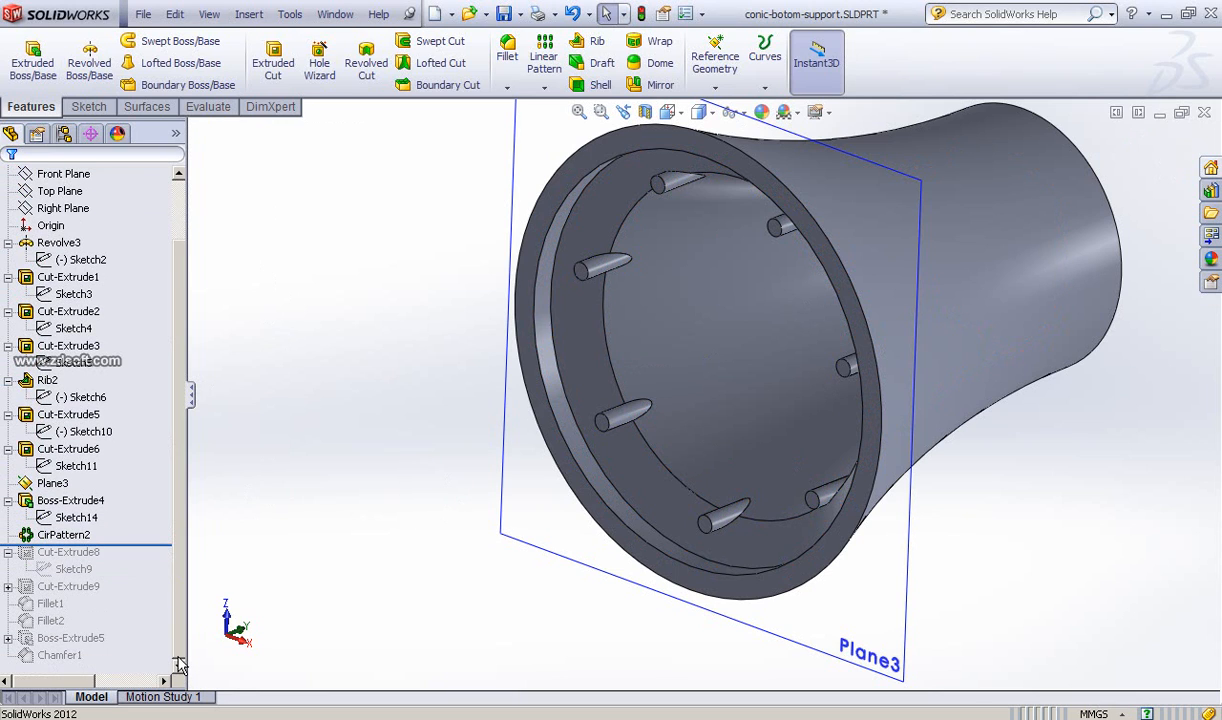
pyautogui.moveTo(404, 518); pyautogui.dragTo(409, 524, button='middle')
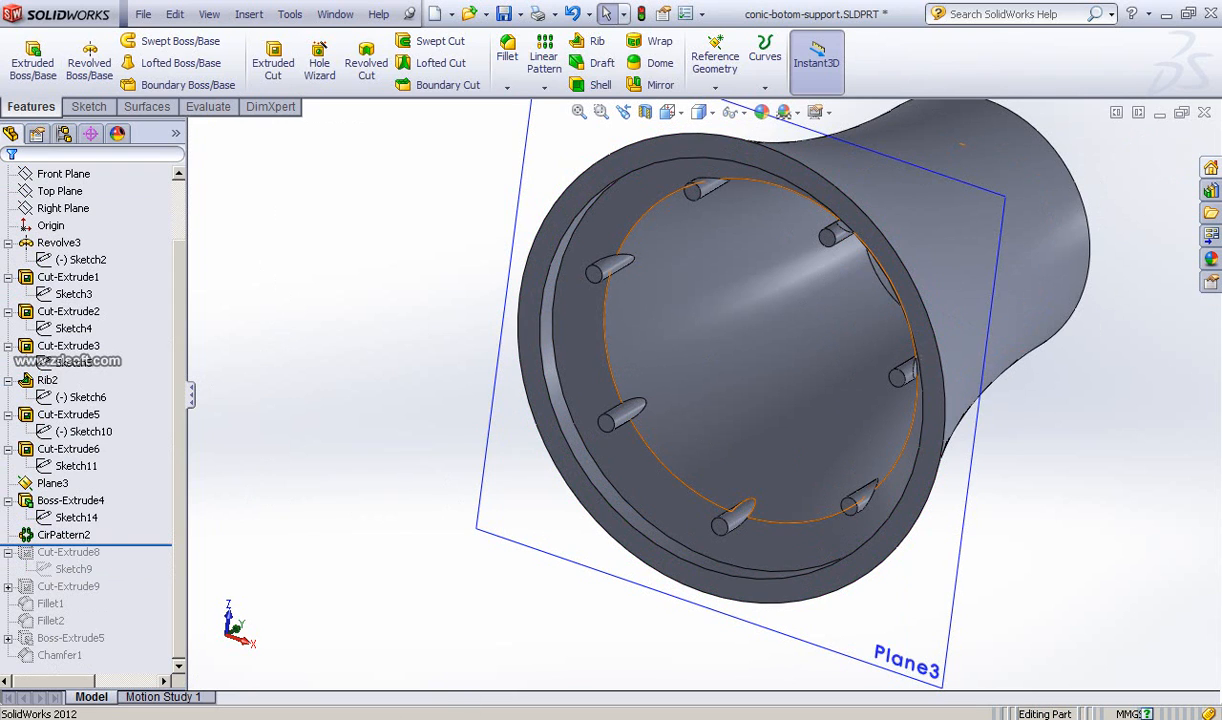
pyautogui.click(408, 694)
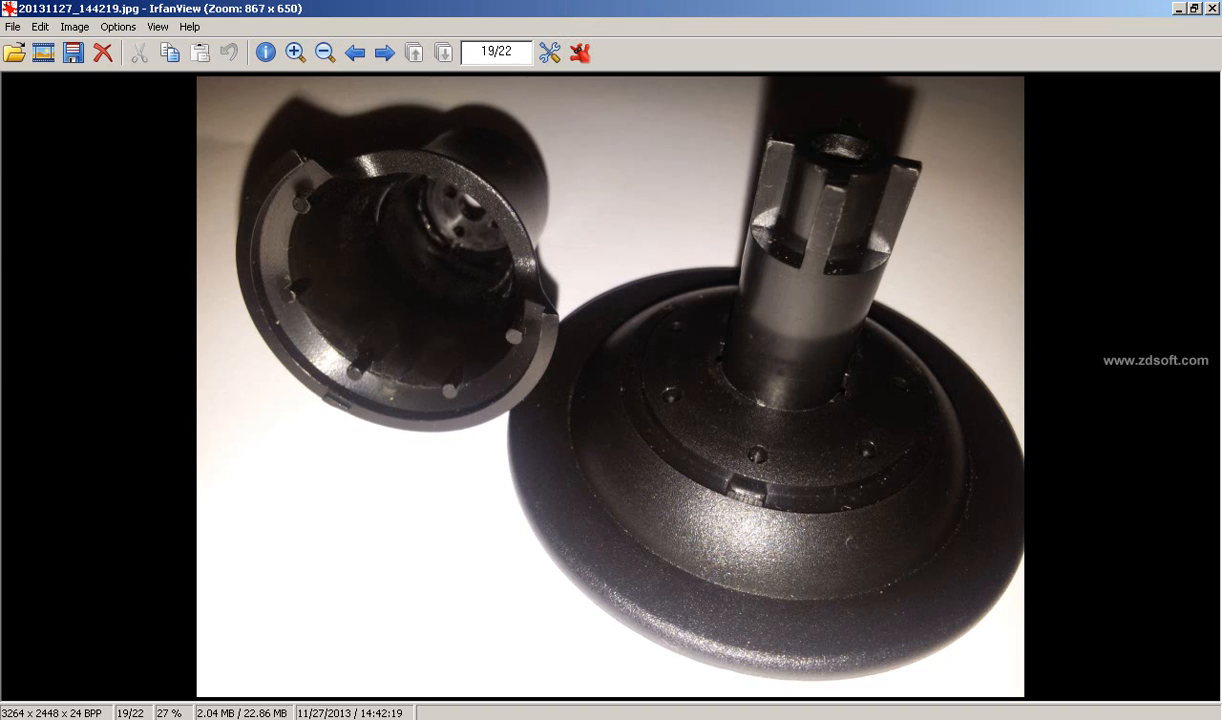
pyautogui.press('Escape')
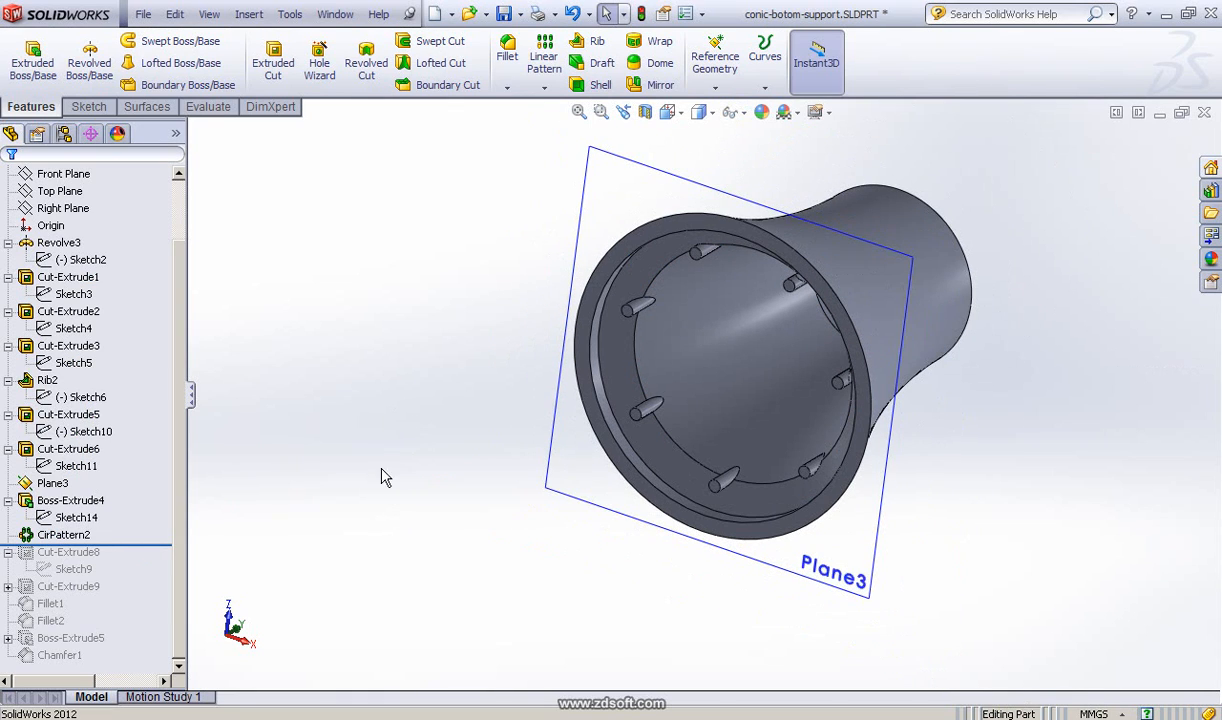
# - Roll the model forward past Cut-Extrude8 and open its Sketch9 for editing
pyautogui.click(80, 572)
pyautogui.moveTo(131, 545); pyautogui.dragTo(129, 580)
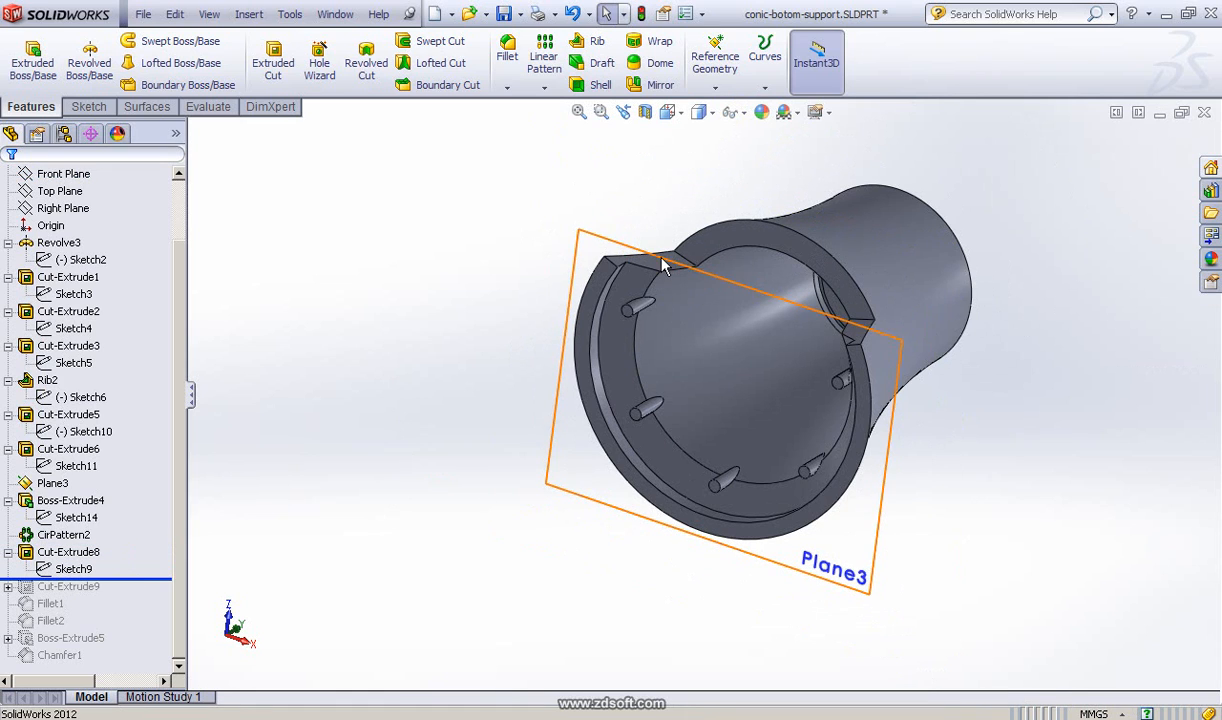
pyautogui.click(73, 569)
pyautogui.click(83, 537)
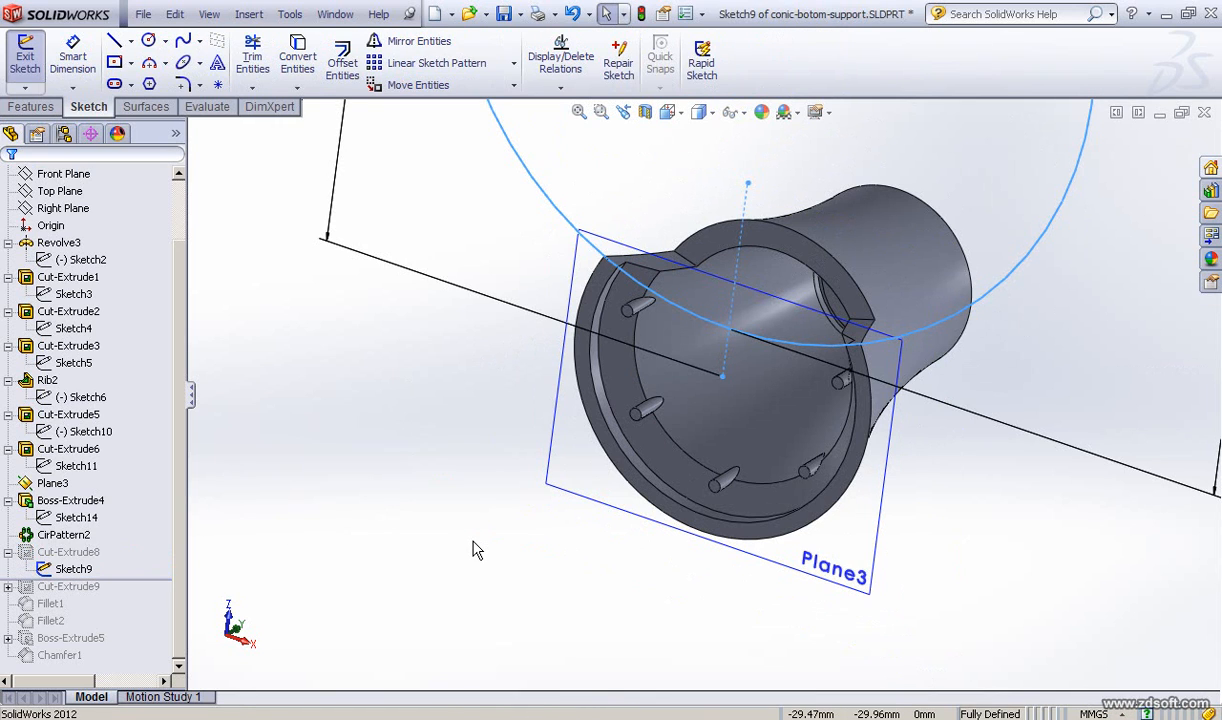
# - Examine Sketch9's large circle, its dimensions and its overlap with the wide rim, and exit the sketch
pyautogui.scroll(3, 473, 541)
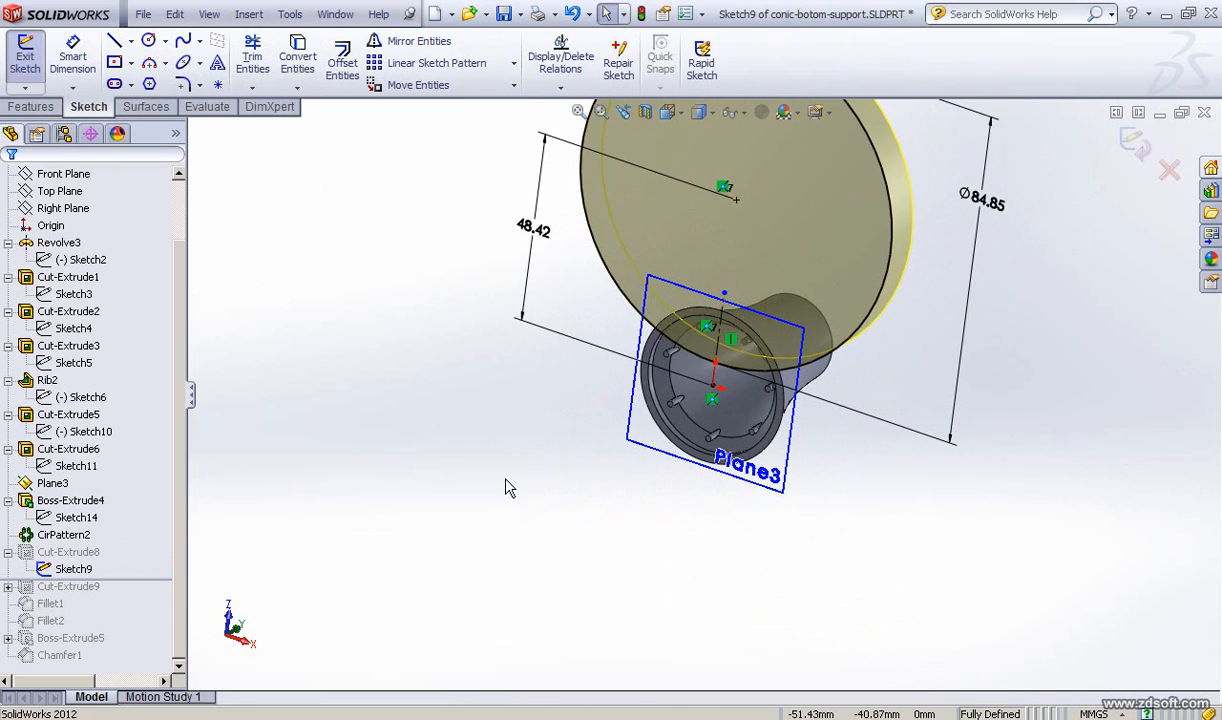
pyautogui.keyDown('ctrl'); pyautogui.moveTo(521, 502); pyautogui.dragTo(518, 523, button='middle'); pyautogui.keyUp('ctrl')
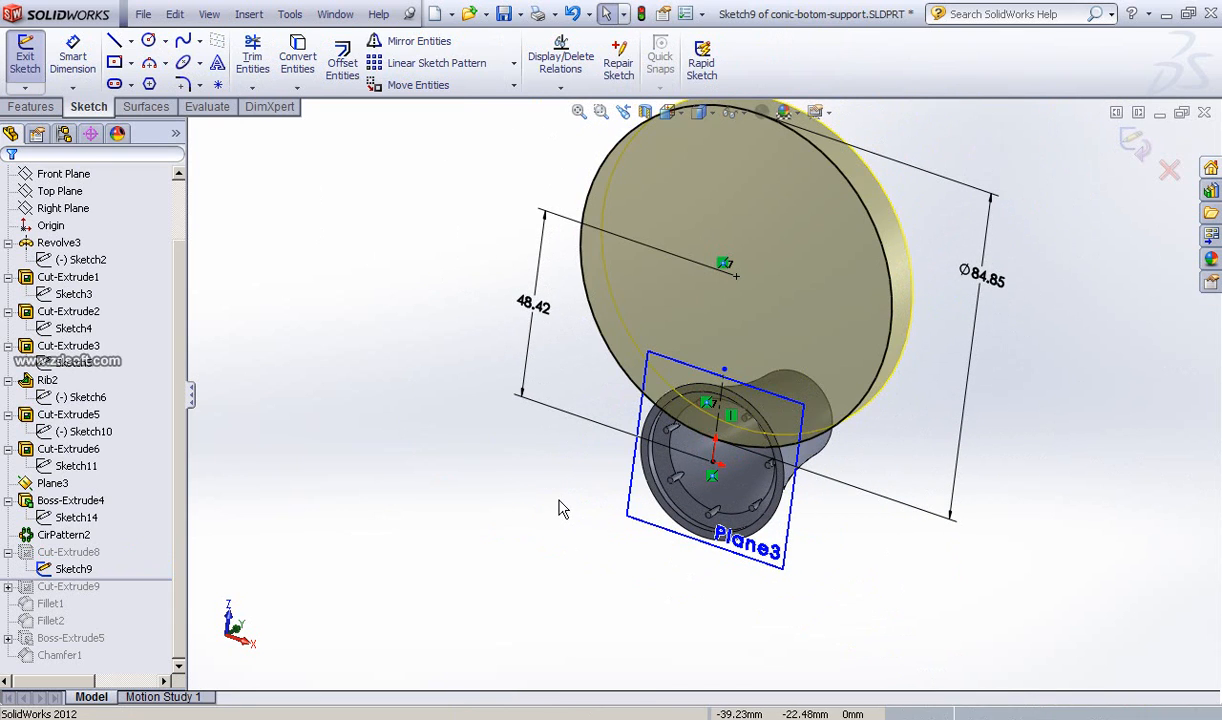
pyautogui.moveTo(540, 466)
pyautogui.mouseDown(button='middle')
pyautogui.moveTo(477, 466)
pyautogui.moveTo(511, 462)
pyautogui.mouseUp(button='middle')
pyautogui.scroll(-2, 668, 470)
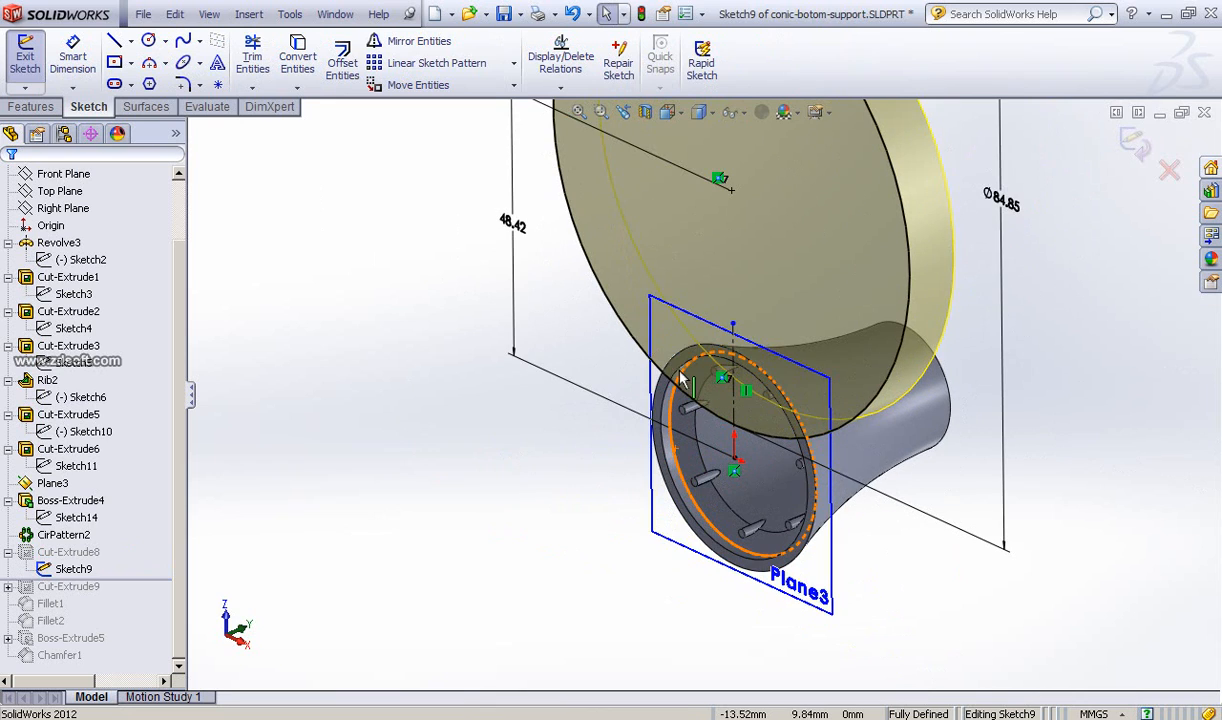
pyautogui.scroll(-1, 686, 350)
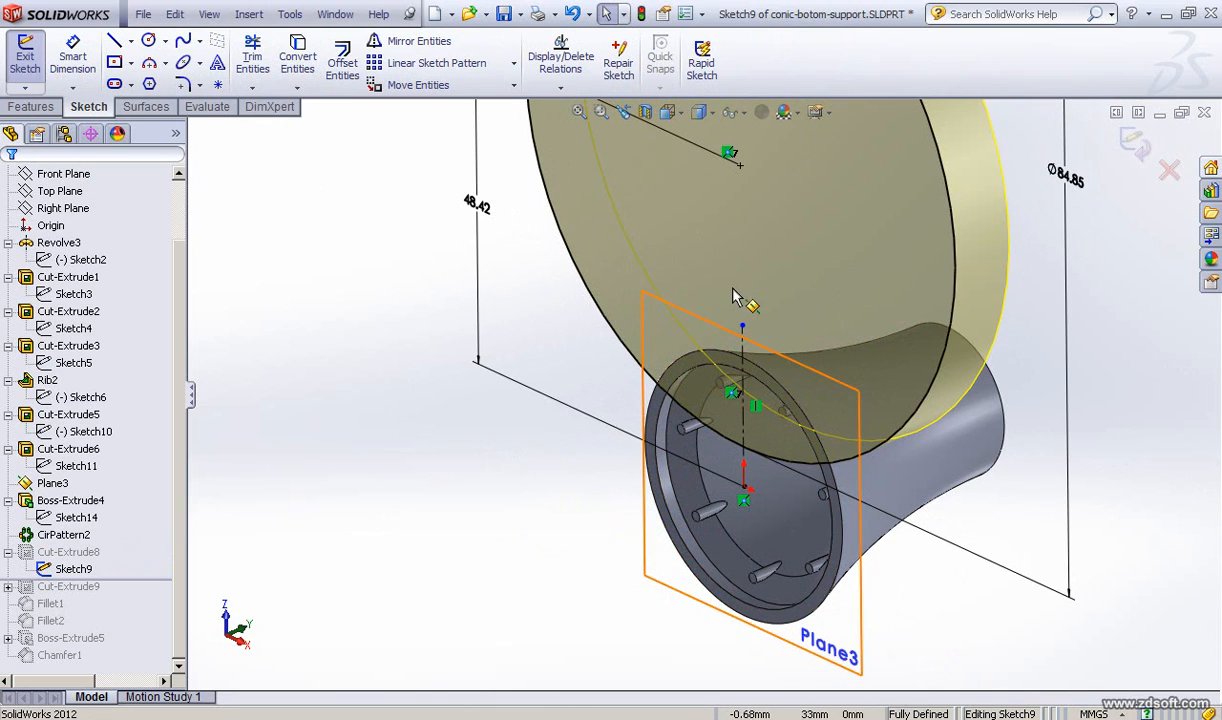
pyautogui.scroll(2, 680, 318)
pyautogui.moveTo(394, 438); pyautogui.dragTo(567, 349, button='middle')
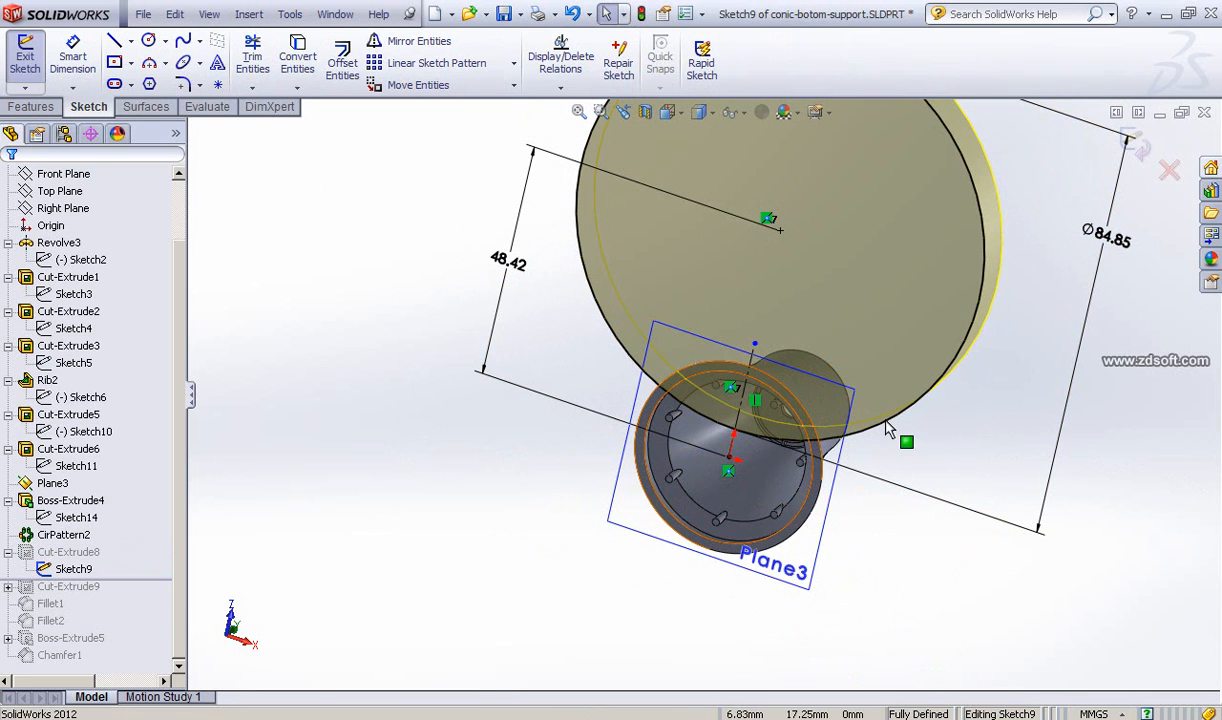
pyautogui.moveTo(924, 449); pyautogui.dragTo(882, 464, button='middle')
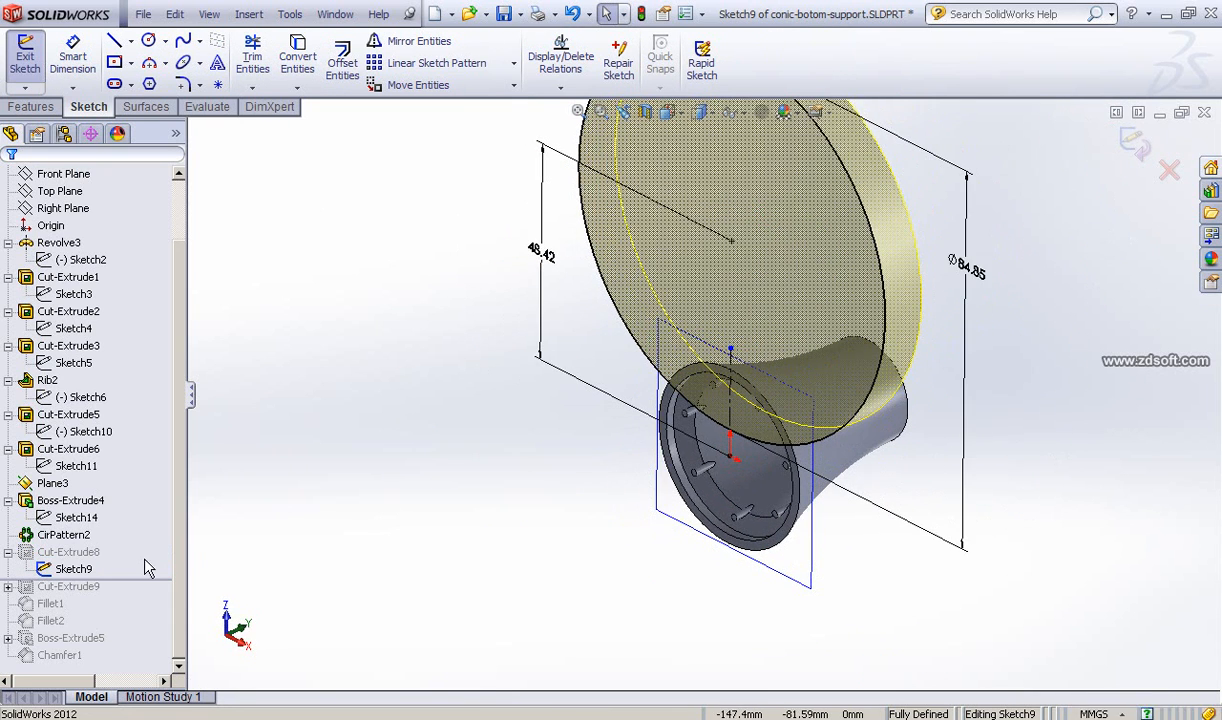
pyautogui.click(1135, 147)
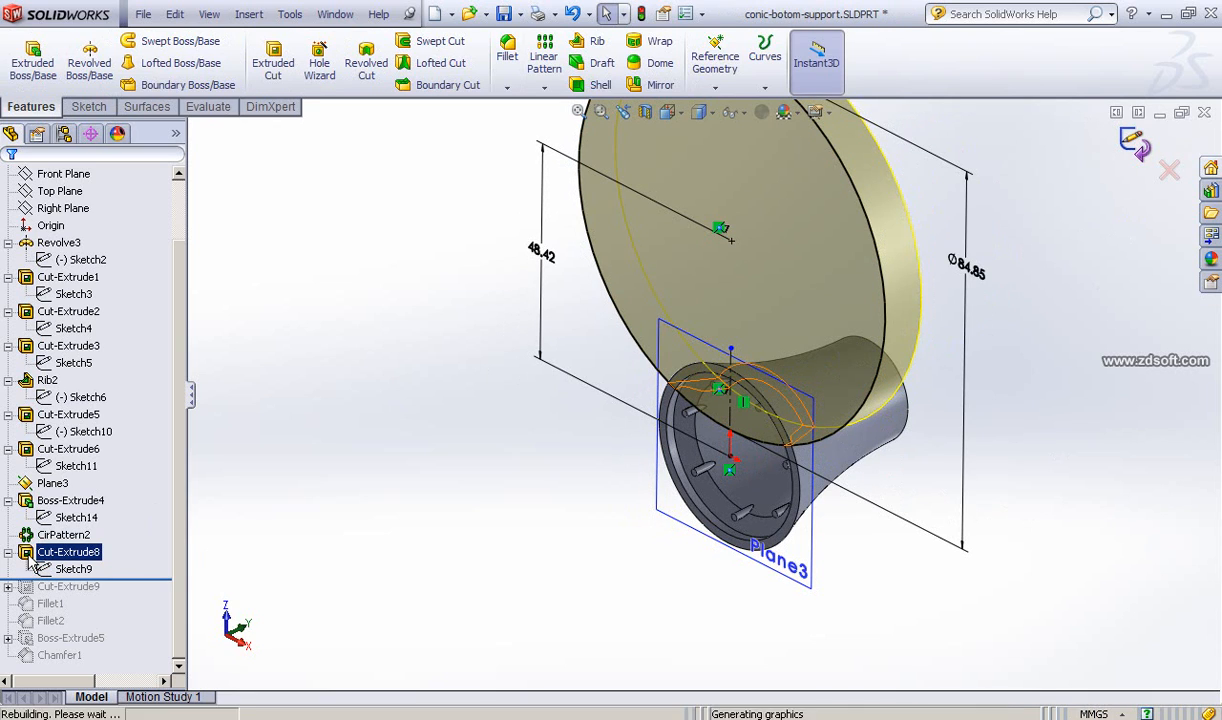
# - Review Cut-Extrude8's definition against the photo of the real part, close it, and examine the cutout in the wide rim
pyautogui.click(40, 503)
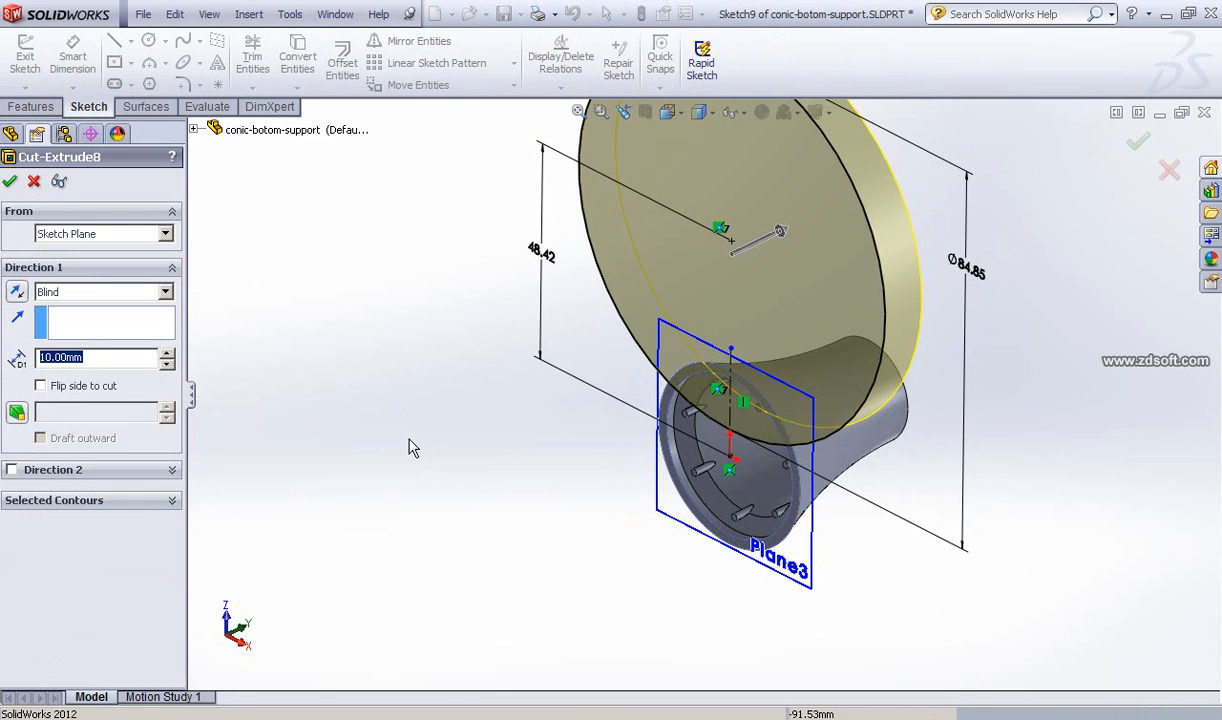
pyautogui.moveTo(469, 450); pyautogui.dragTo(433, 461, button='middle')
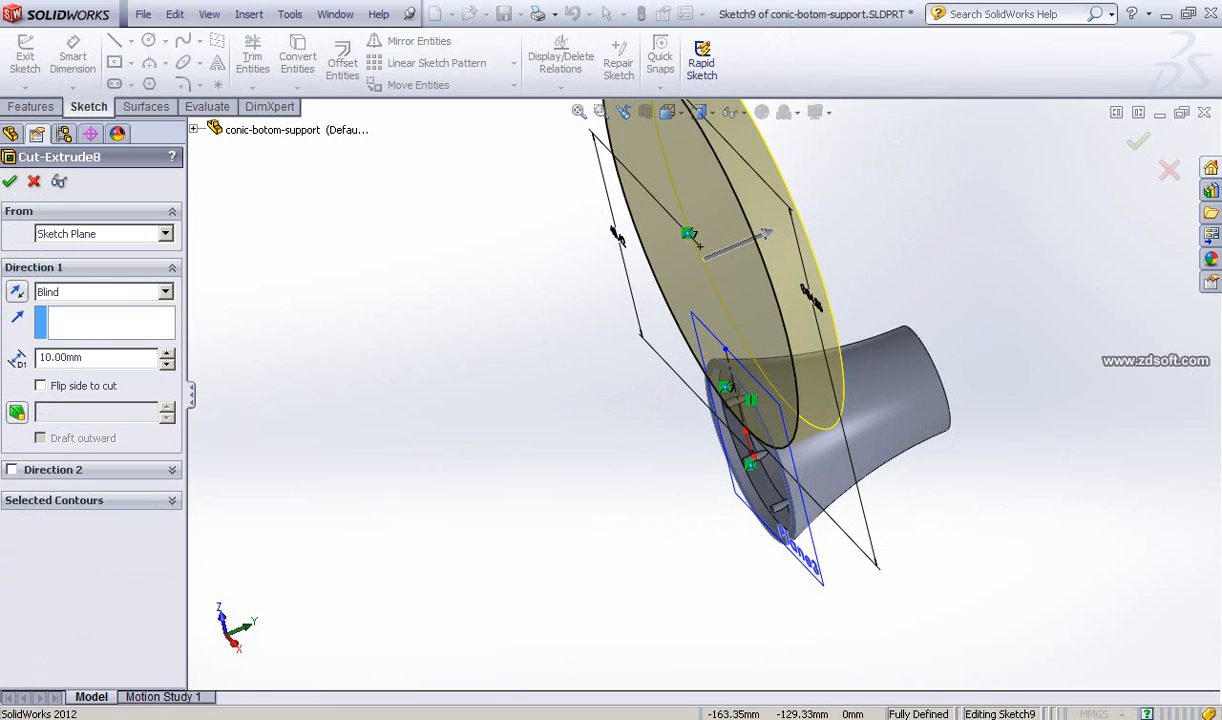
pyautogui.click(412, 690)
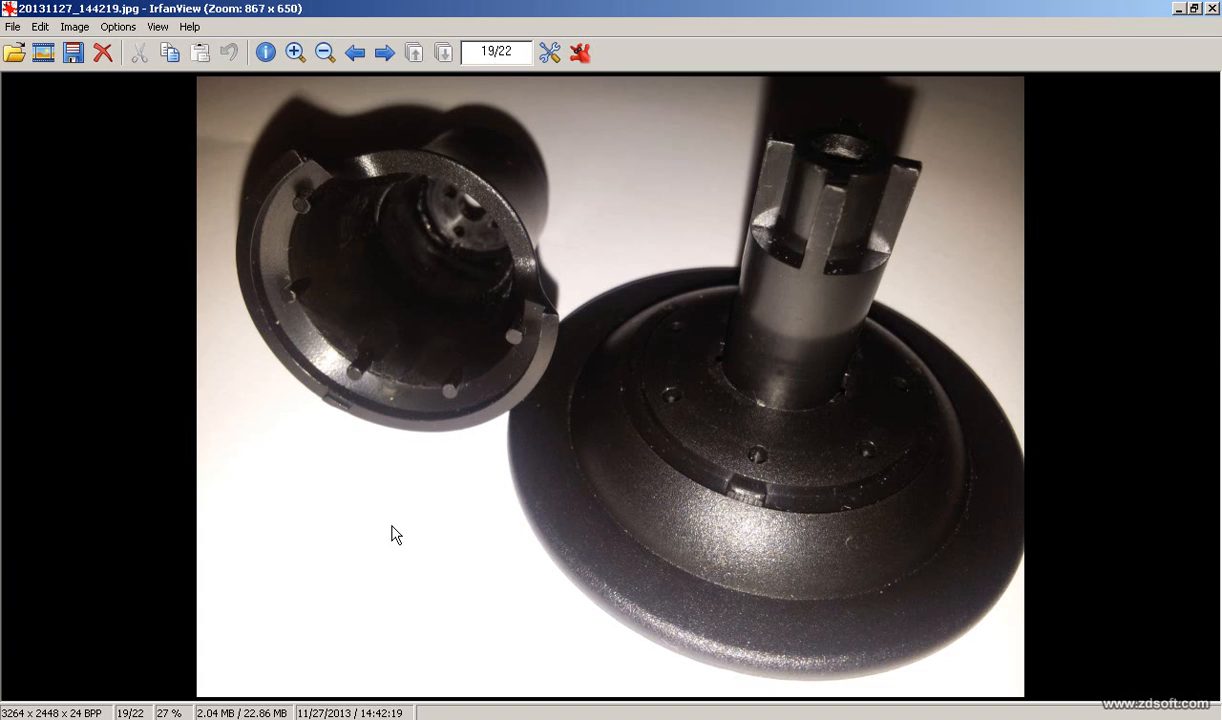
pyautogui.click(450, 716)
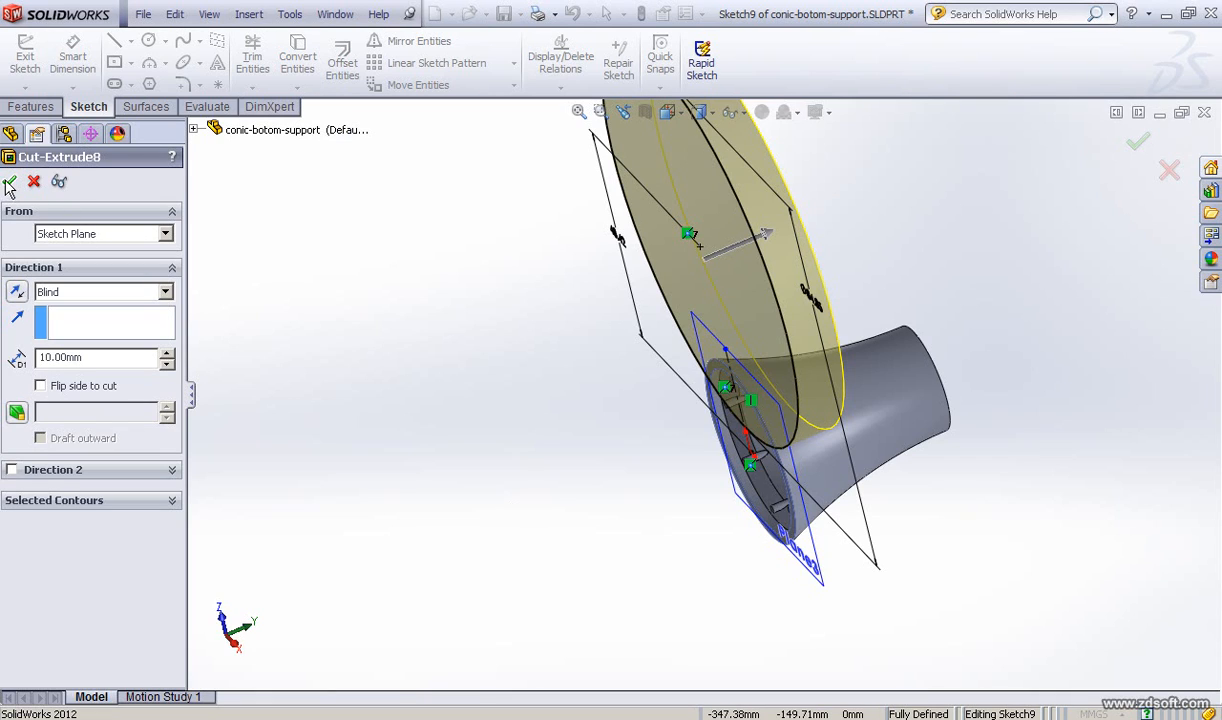
pyautogui.click(8, 182)
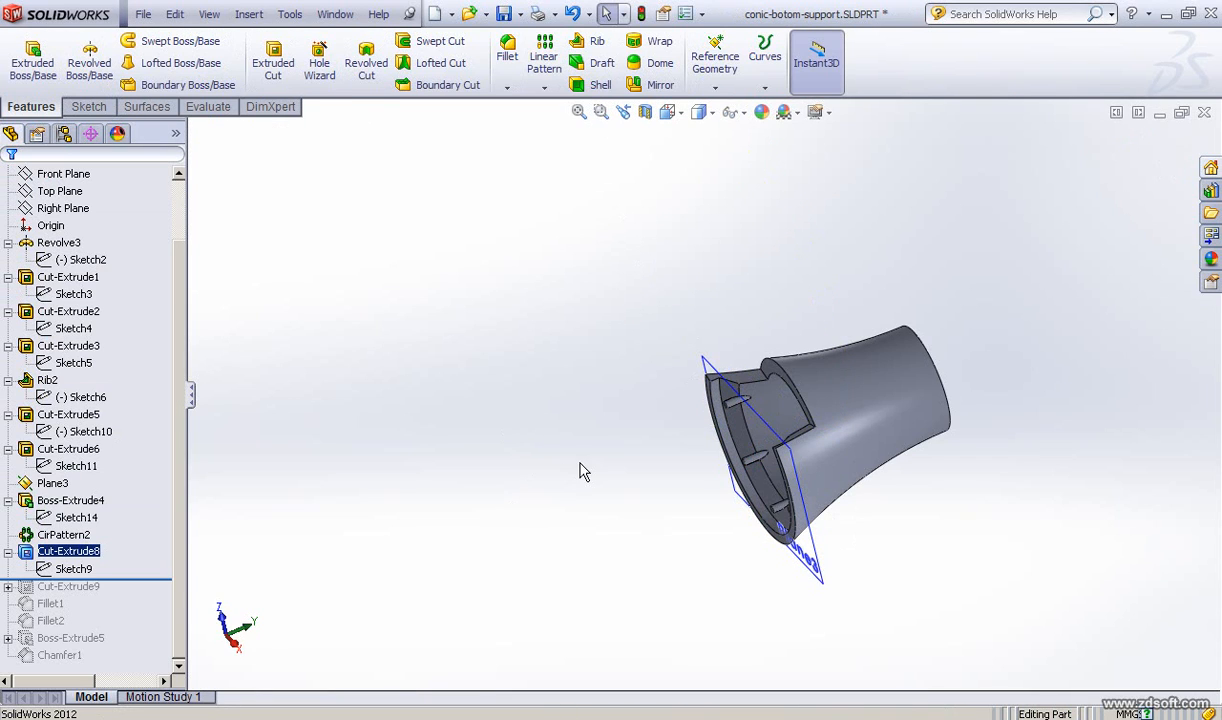
pyautogui.moveTo(581, 469); pyautogui.dragTo(598, 458, button='middle')
pyautogui.moveTo(692, 463); pyautogui.dragTo(697, 463, button='middle')
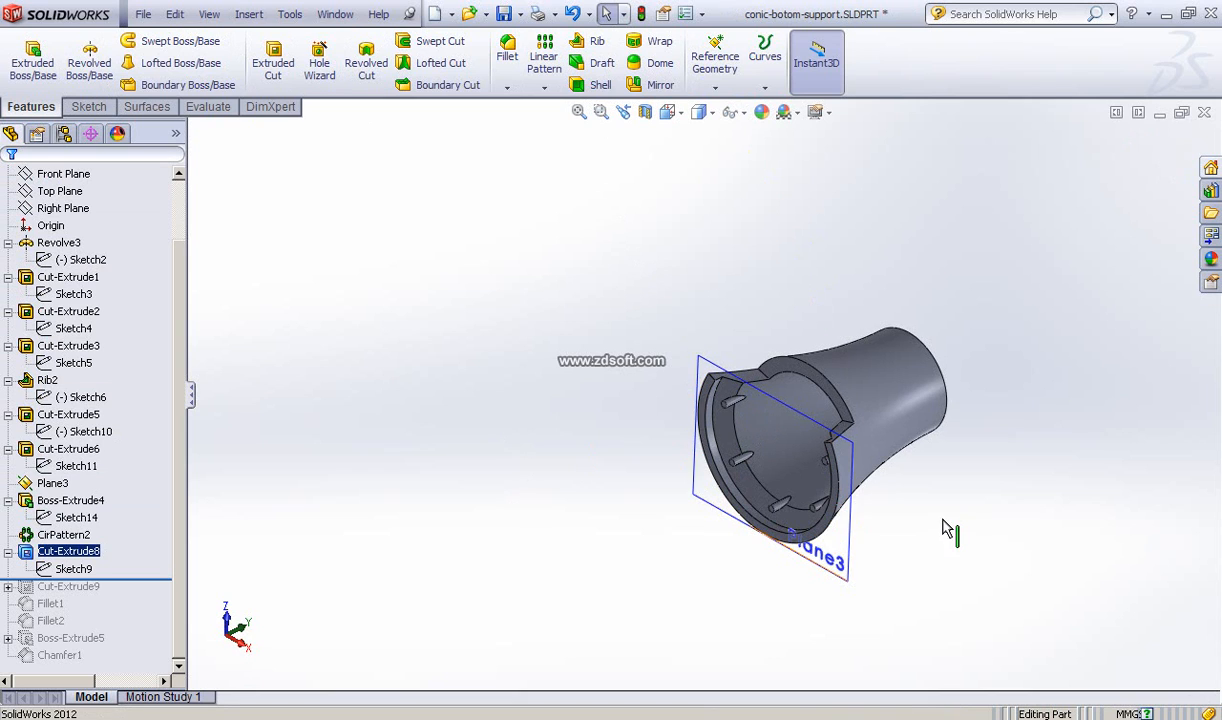
pyautogui.keyDown('ctrl'); pyautogui.moveTo(939, 519); pyautogui.dragTo(889, 518, button='middle'); pyautogui.keyUp('ctrl')
pyautogui.scroll(-3, 880, 514)
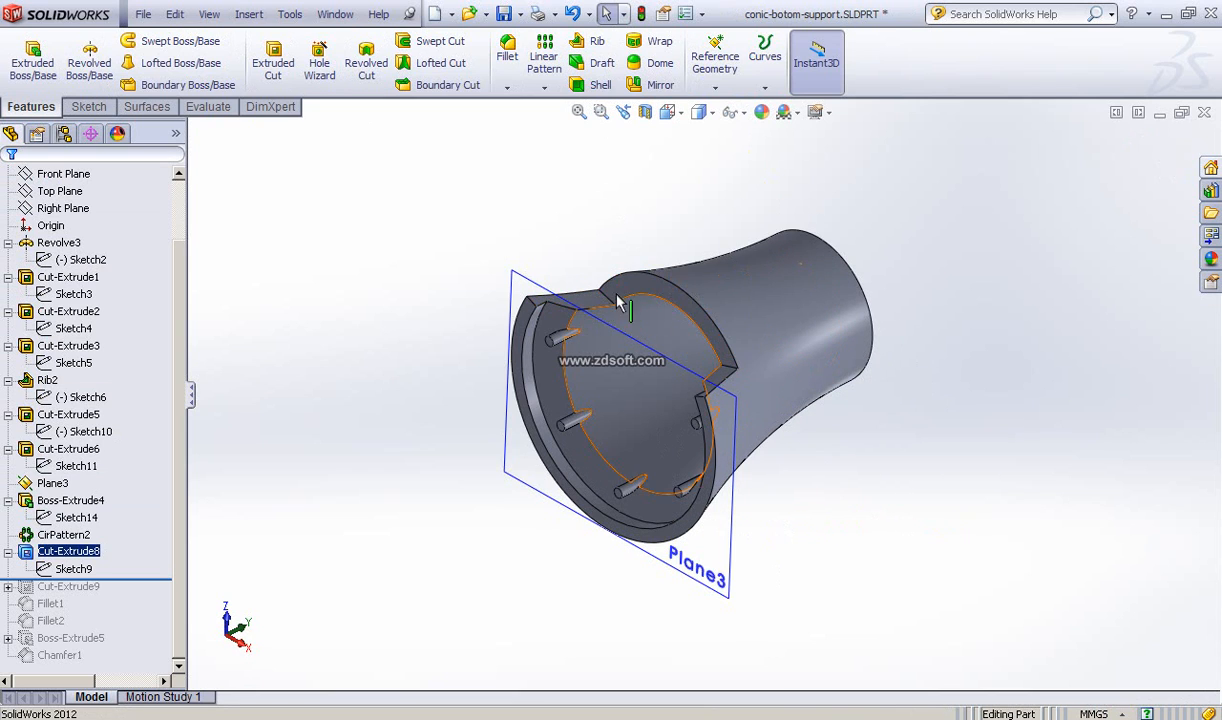
pyautogui.moveTo(398, 301)
pyautogui.mouseDown()
pyautogui.moveTo(393, 233)
pyautogui.moveTo(378, 249)
pyautogui.moveTo(393, 275)
pyautogui.moveTo(388, 312)
pyautogui.mouseUp()
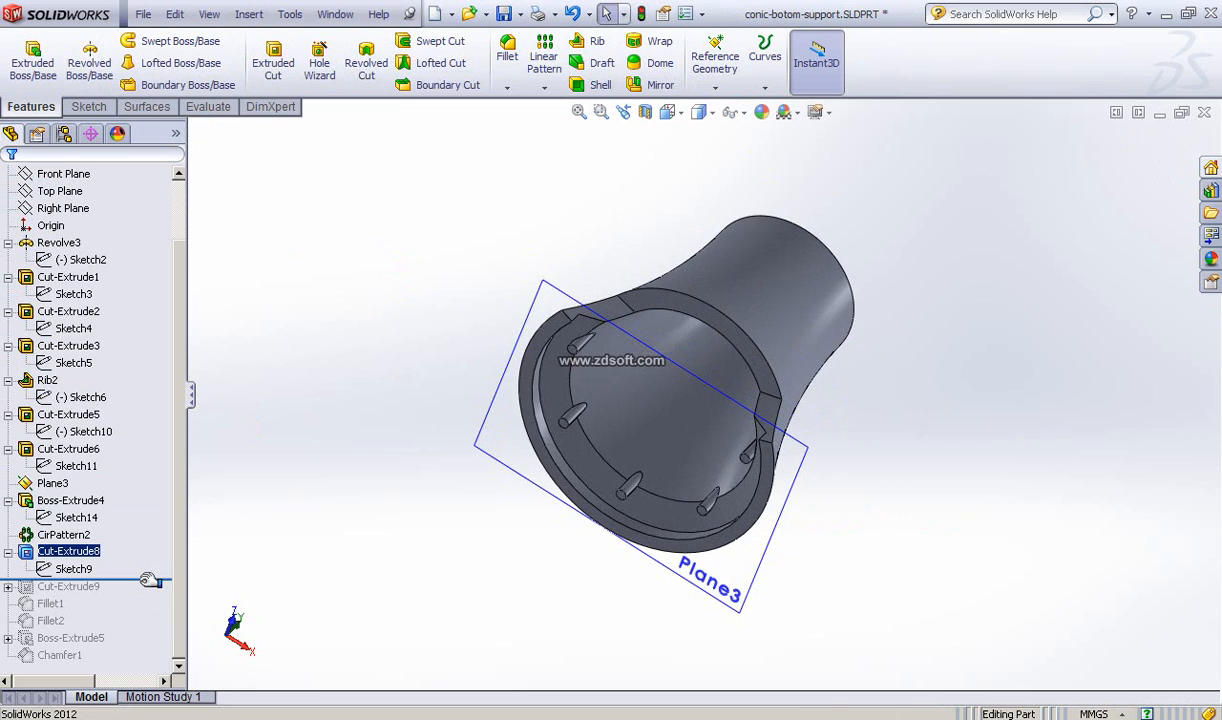
# - Roll the model forward past Cut-Extrude9, select it, and examine the small holes in the narrow end's recess
pyautogui.moveTo(148, 580); pyautogui.dragTo(143, 594)
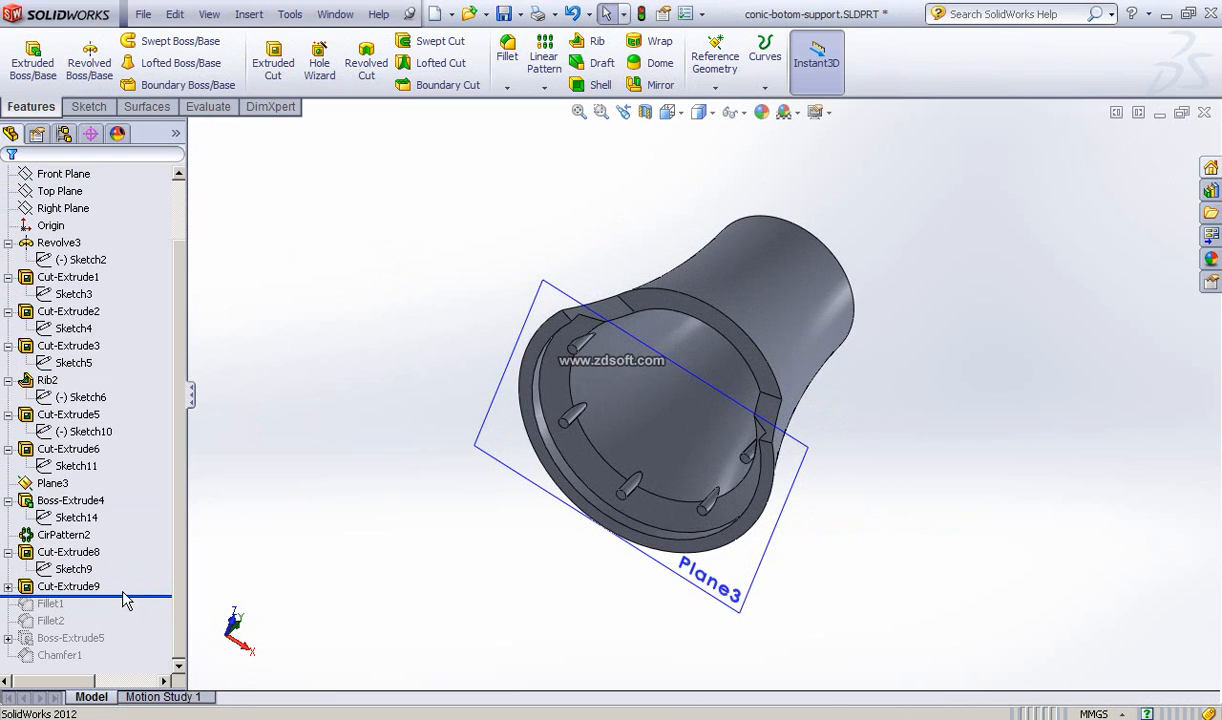
pyautogui.click(80, 587)
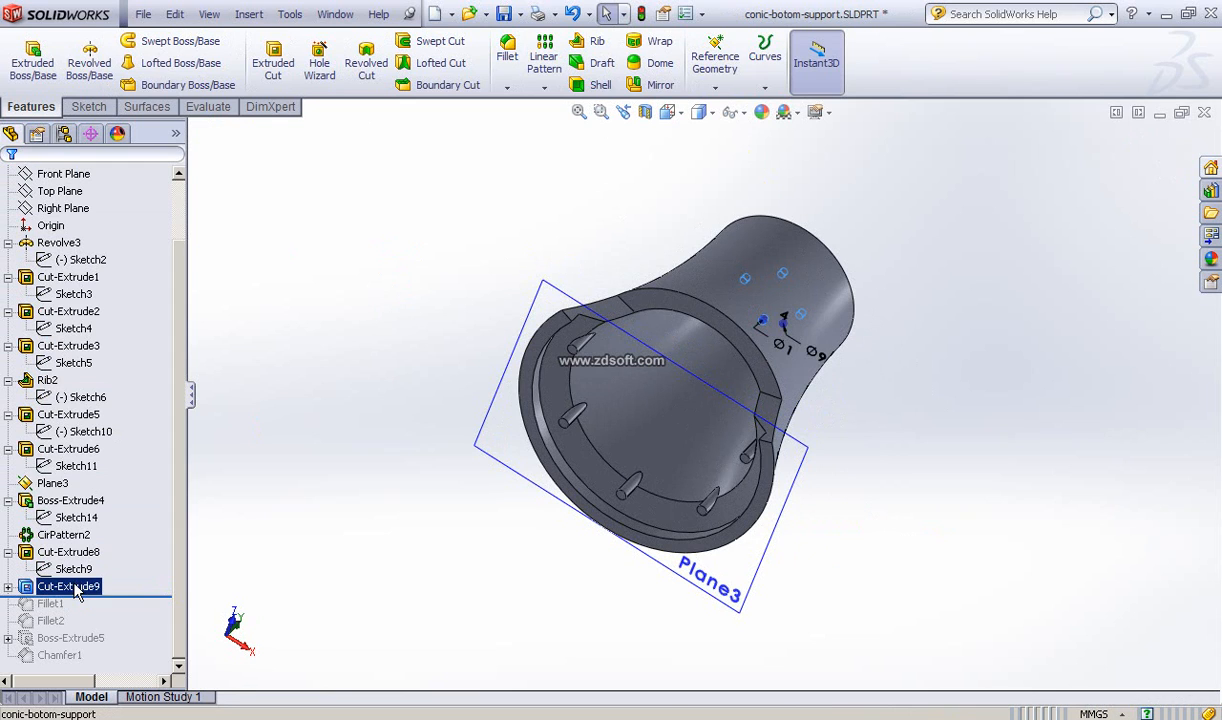
pyautogui.moveTo(709, 205); pyautogui.dragTo(530, 290, button='middle')
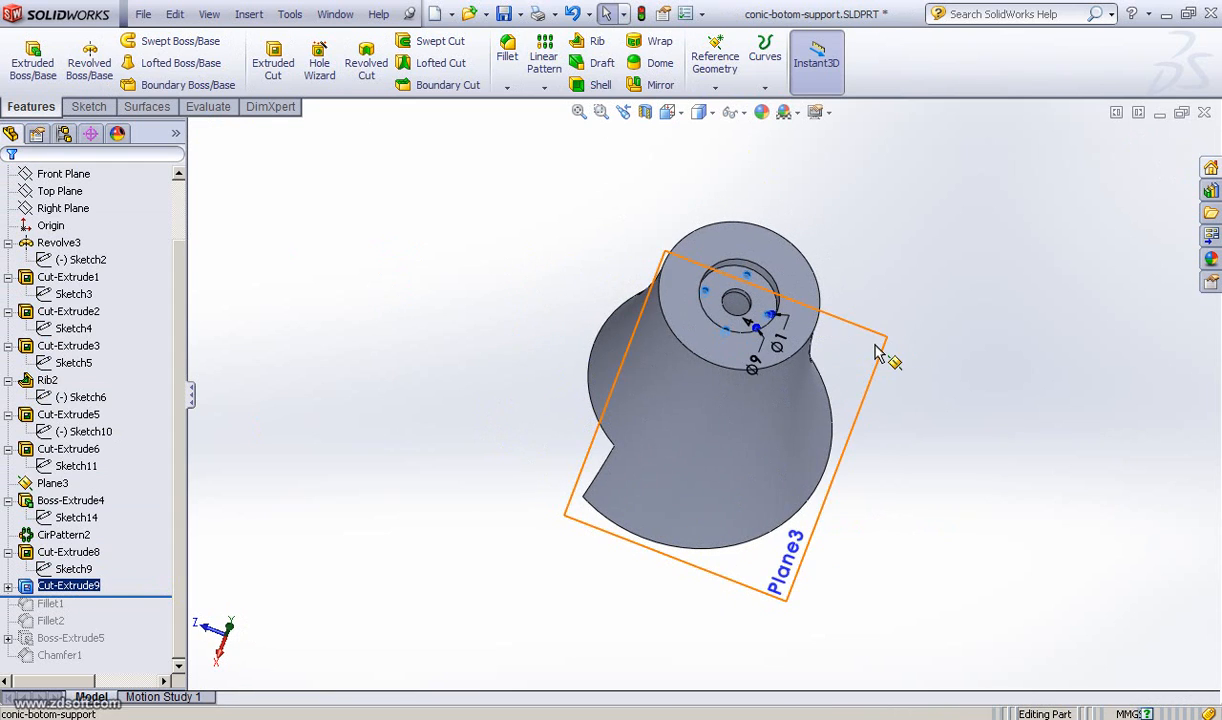
pyautogui.scroll(-5, 870, 348)
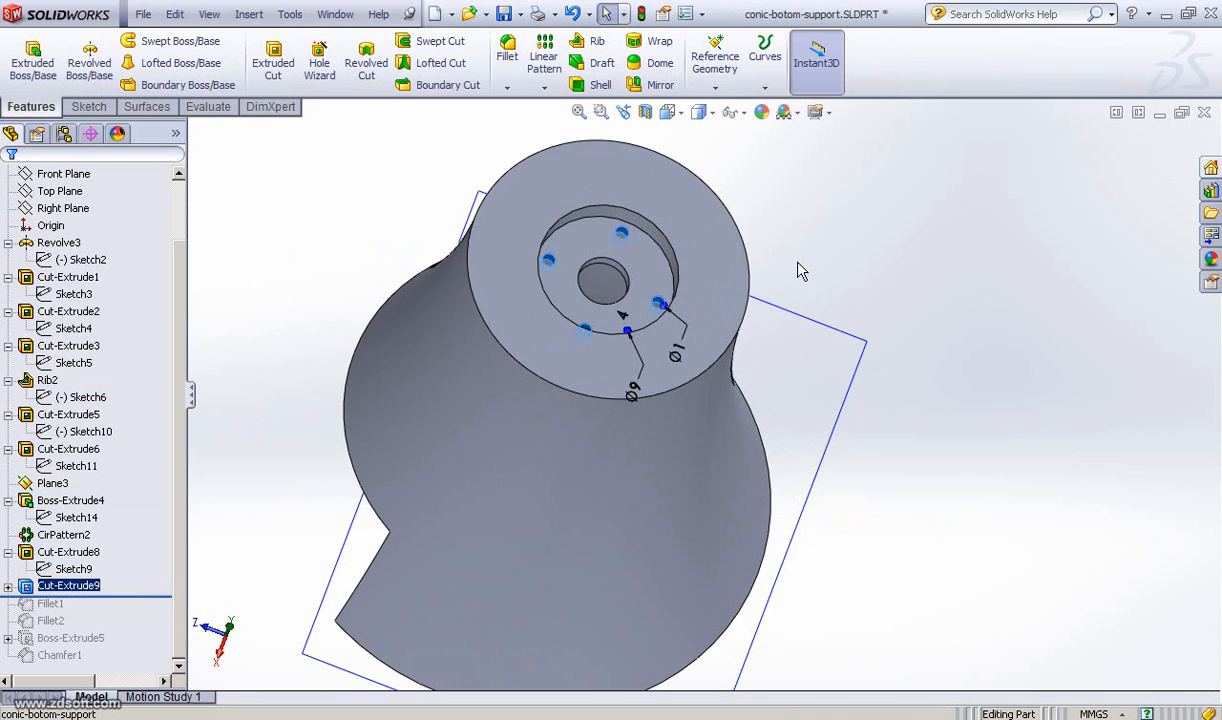
pyautogui.keyDown('ctrl'); pyautogui.moveTo(841, 308); pyautogui.dragTo(846, 353, button='middle'); pyautogui.keyUp('ctrl')
pyautogui.scroll(-2, 846, 353)
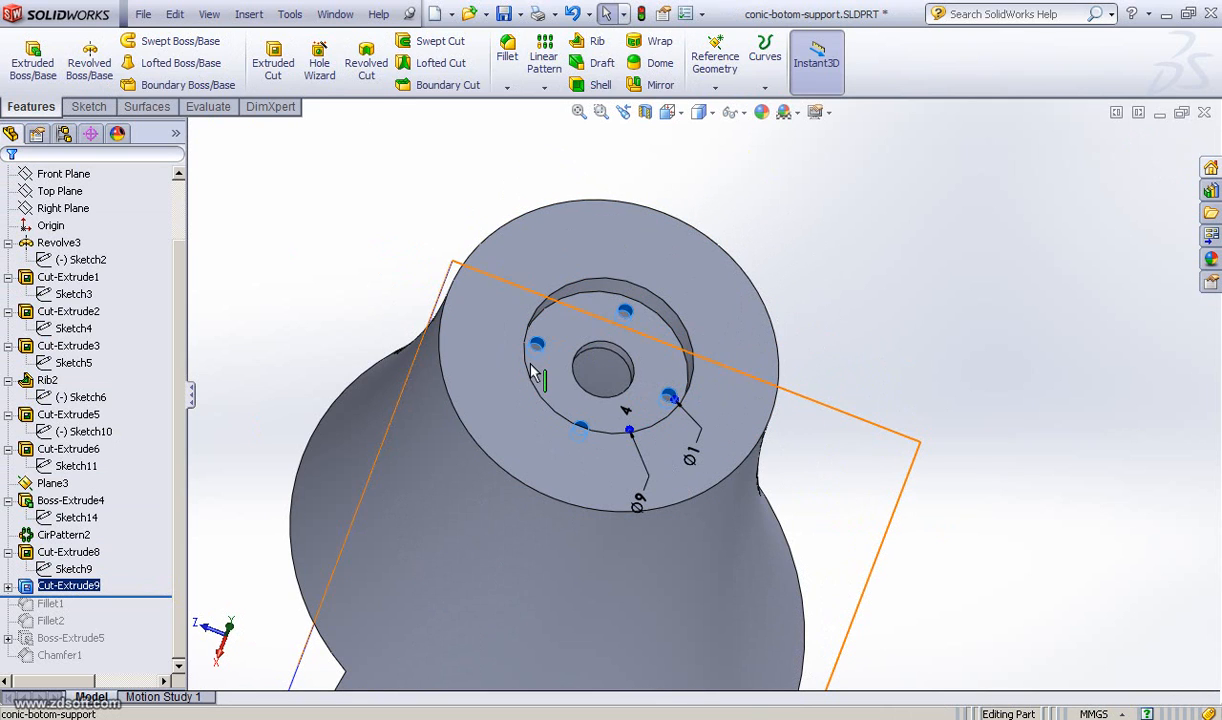
pyautogui.scroll(-2, 587, 338)
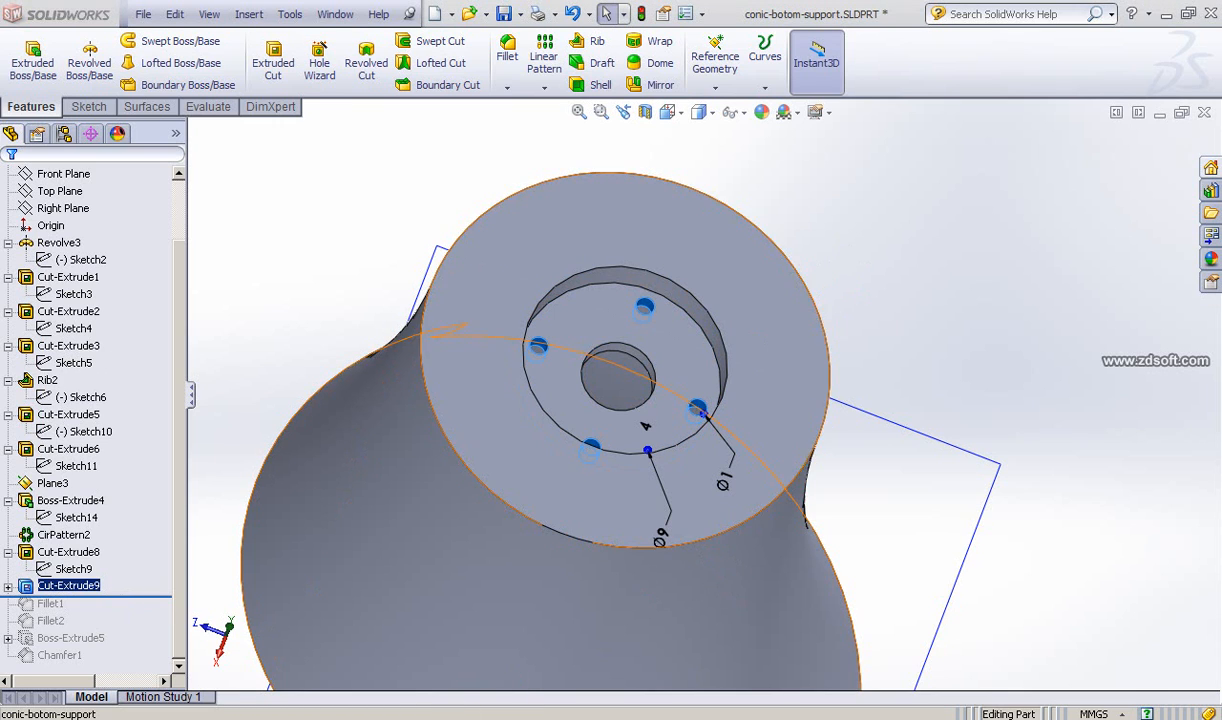
# - Check the photo of the mating gear's pins in IrfanView, return to SolidWorks, and select the recessed face containing the small holes
pyautogui.click(403, 709)
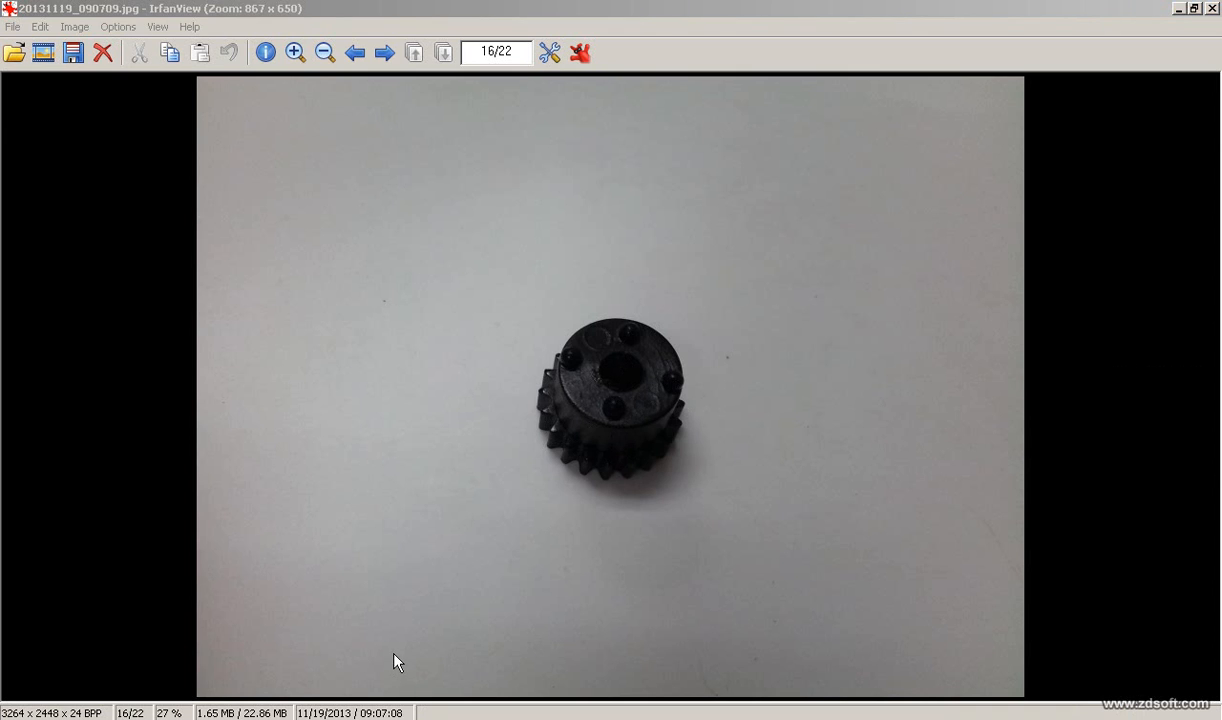
pyautogui.hotkey('alt', 'Tab')
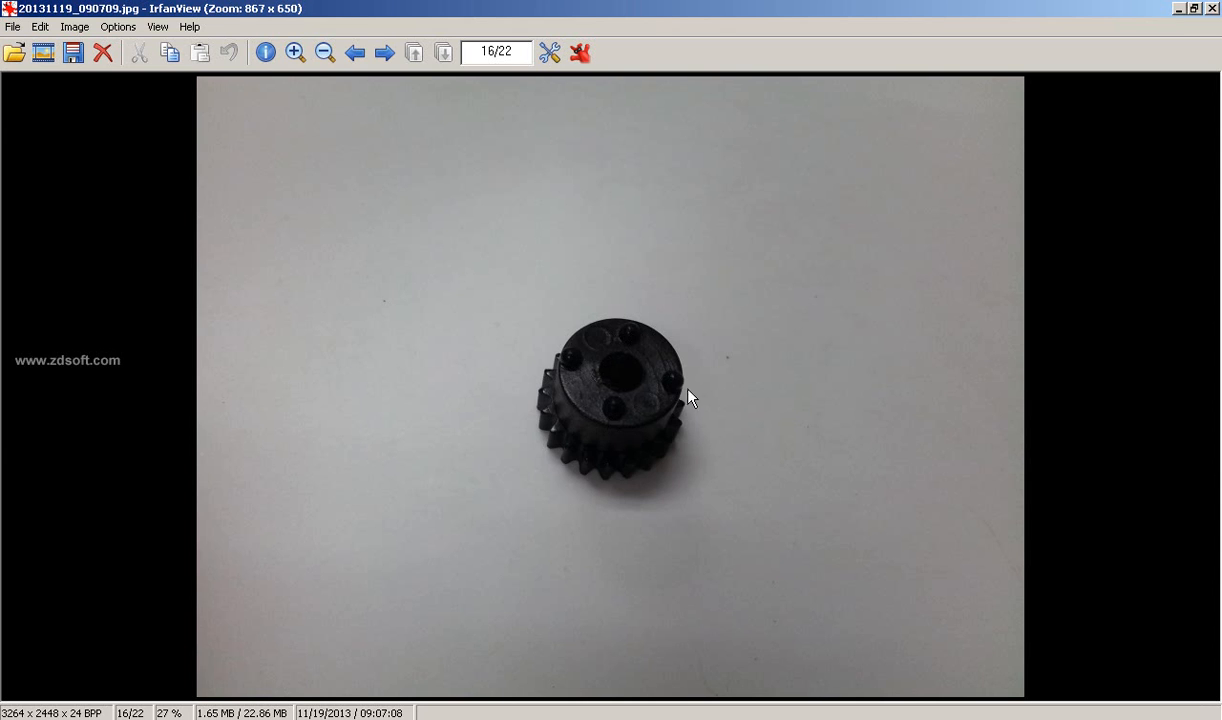
pyautogui.hotkey('alt', 'Tab')
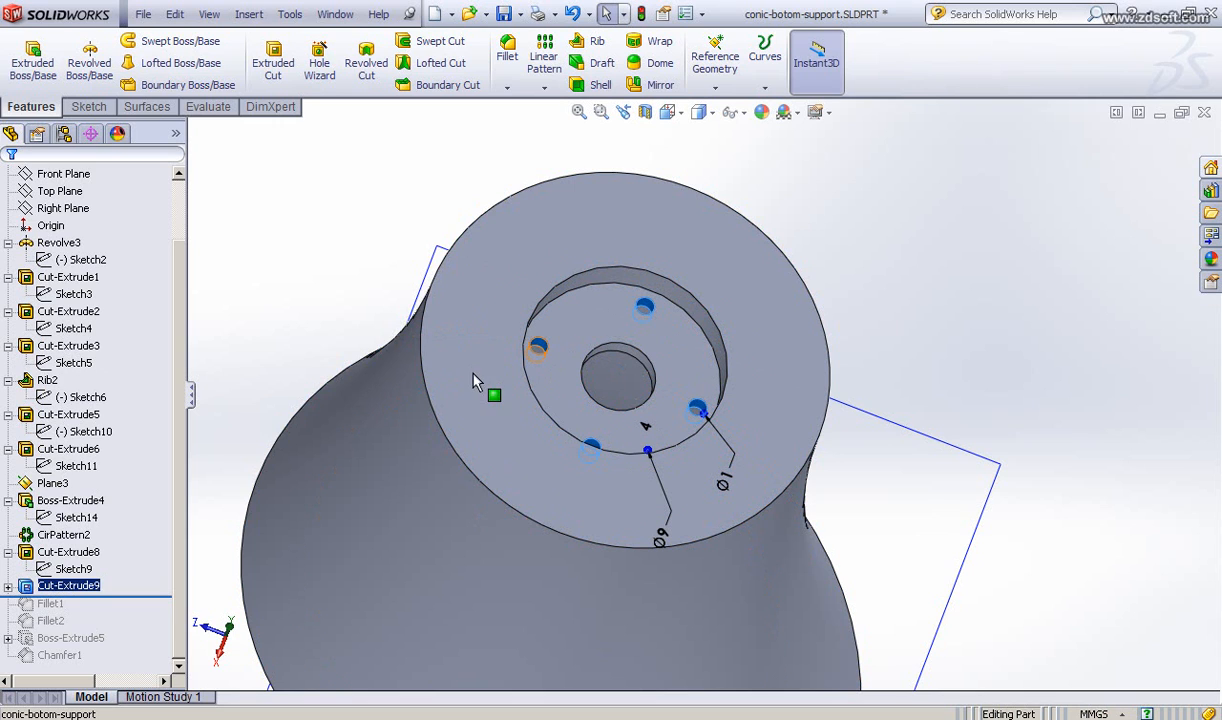
pyautogui.click(592, 334)
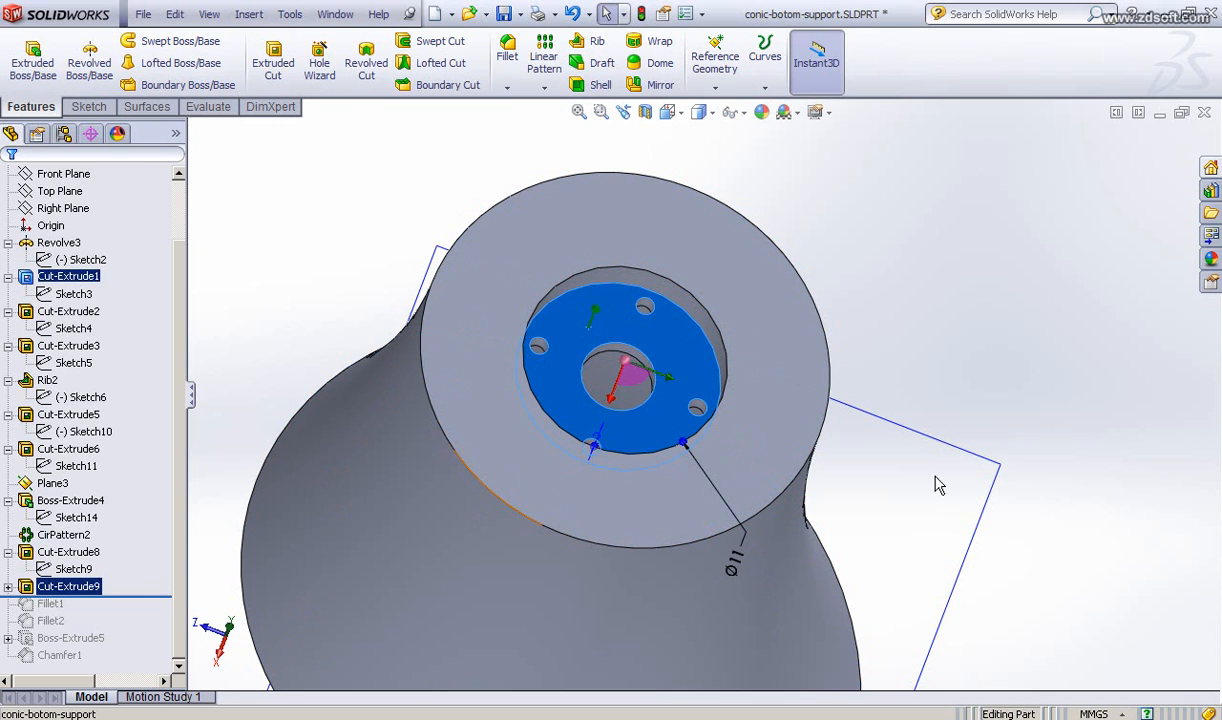
# - Open Sketch15 of Cut-Extrude9 for editing and view it normal to its plane
pyautogui.click(9, 587)
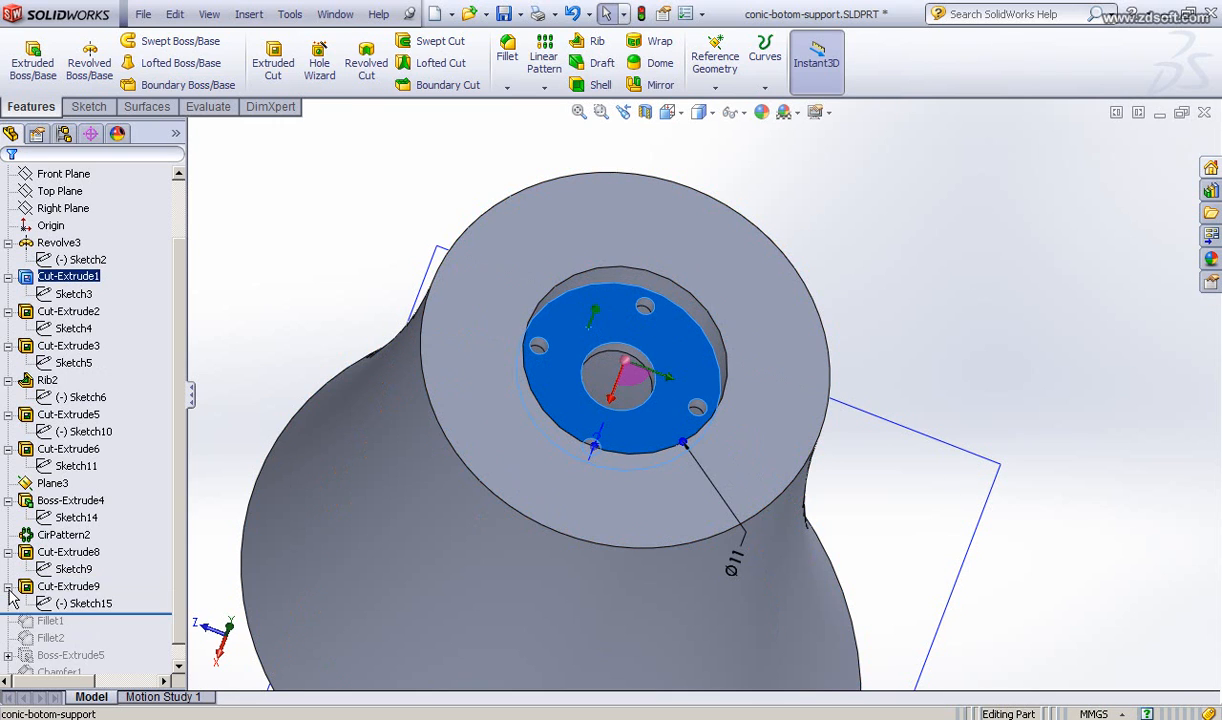
pyautogui.click(88, 605)
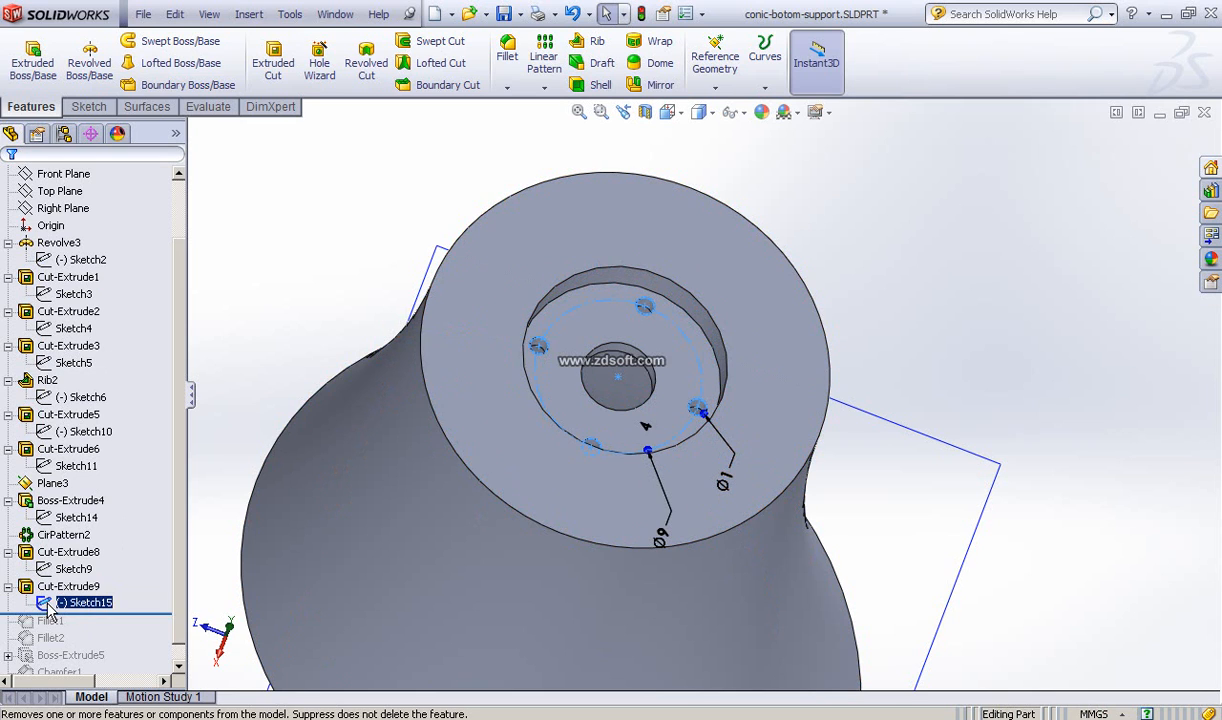
pyautogui.click(56, 546)
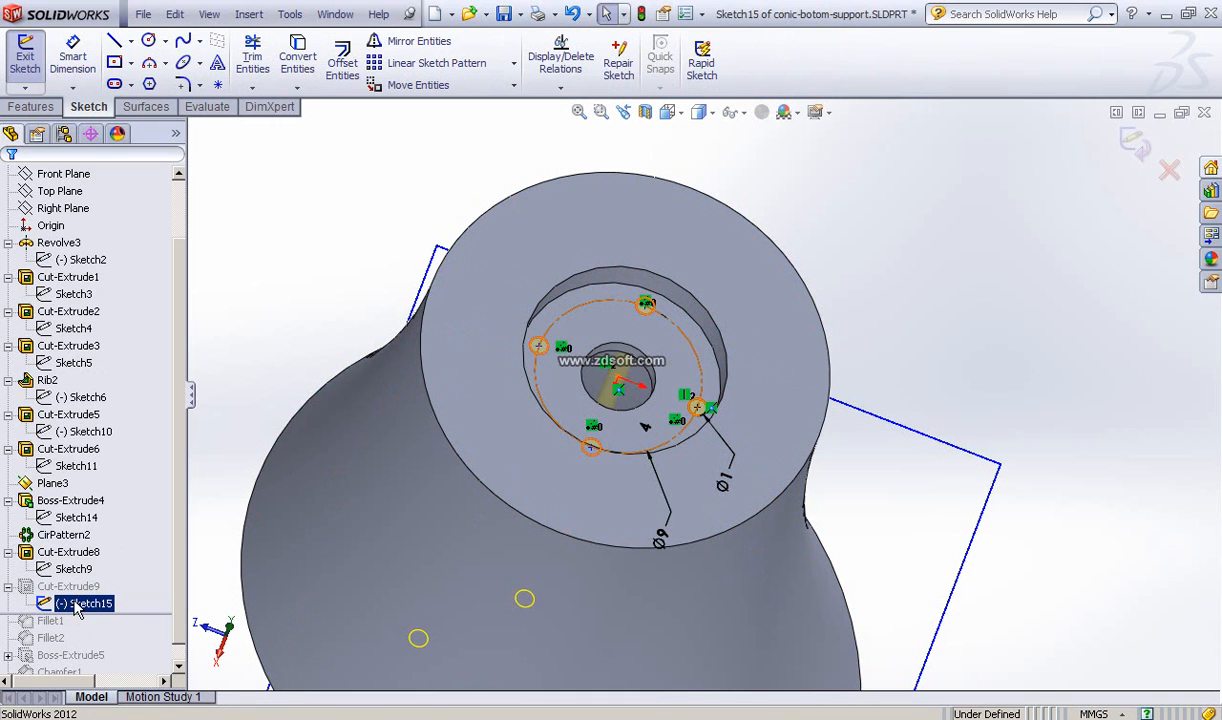
pyautogui.click(110, 584)
pyautogui.click(108, 571)
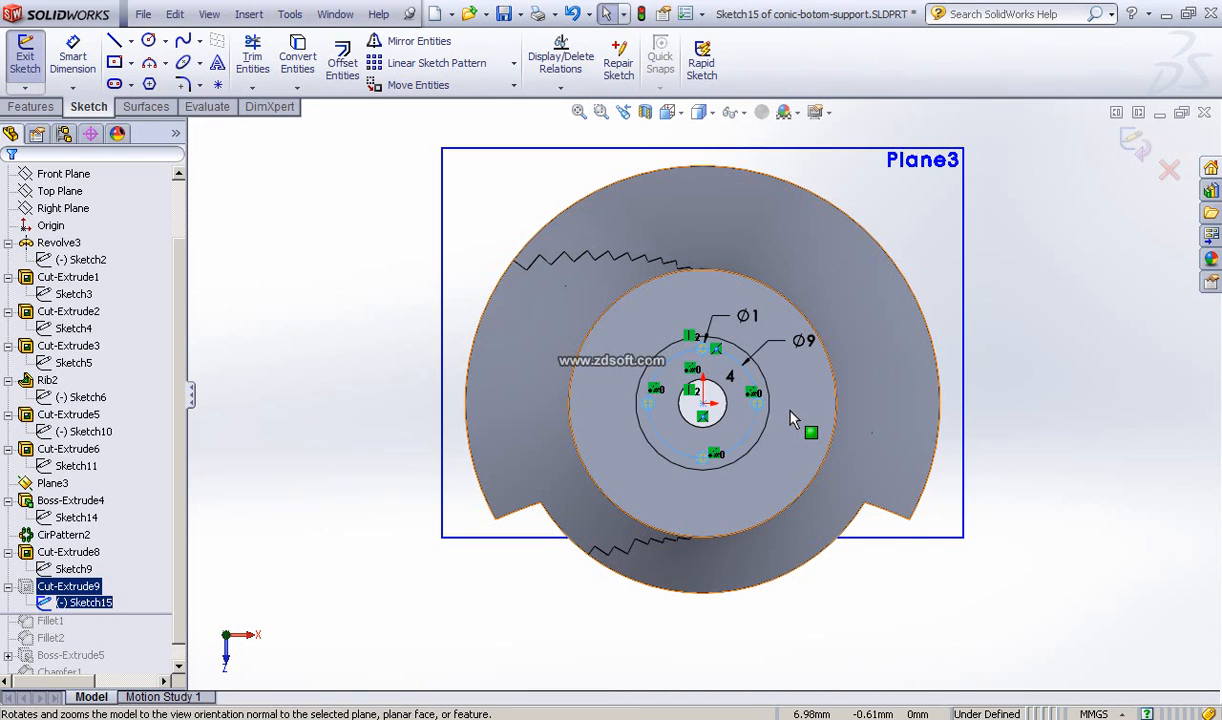
# - Examine Sketch15's four small circles and their construction circle around the central bore, and exit the sketch
pyautogui.scroll(-2, 782, 400)
pyautogui.scroll(-2, 743, 410)
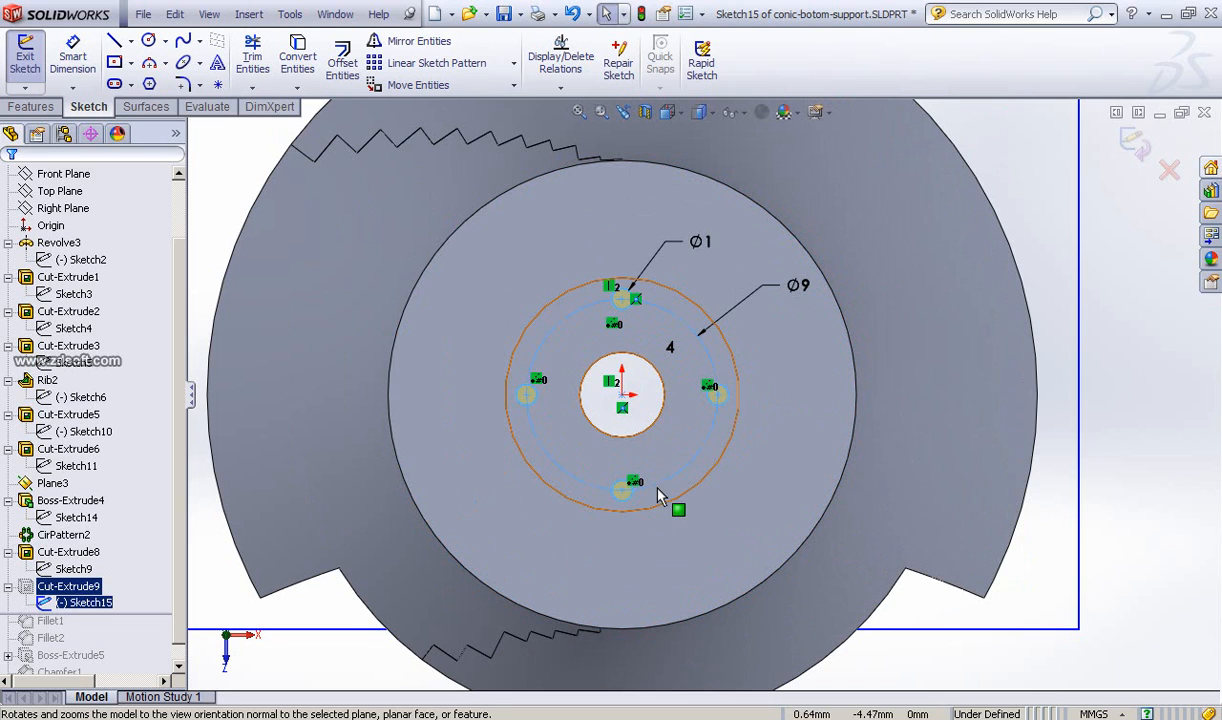
pyautogui.click(724, 418)
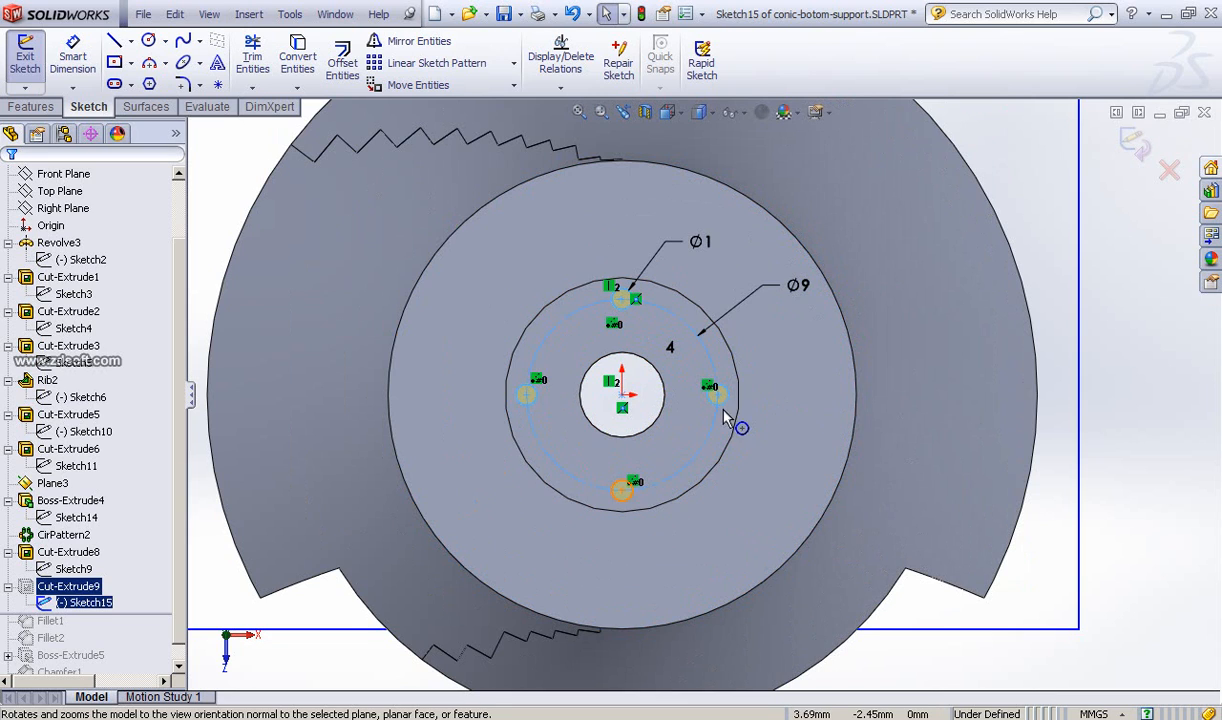
pyautogui.click(527, 395)
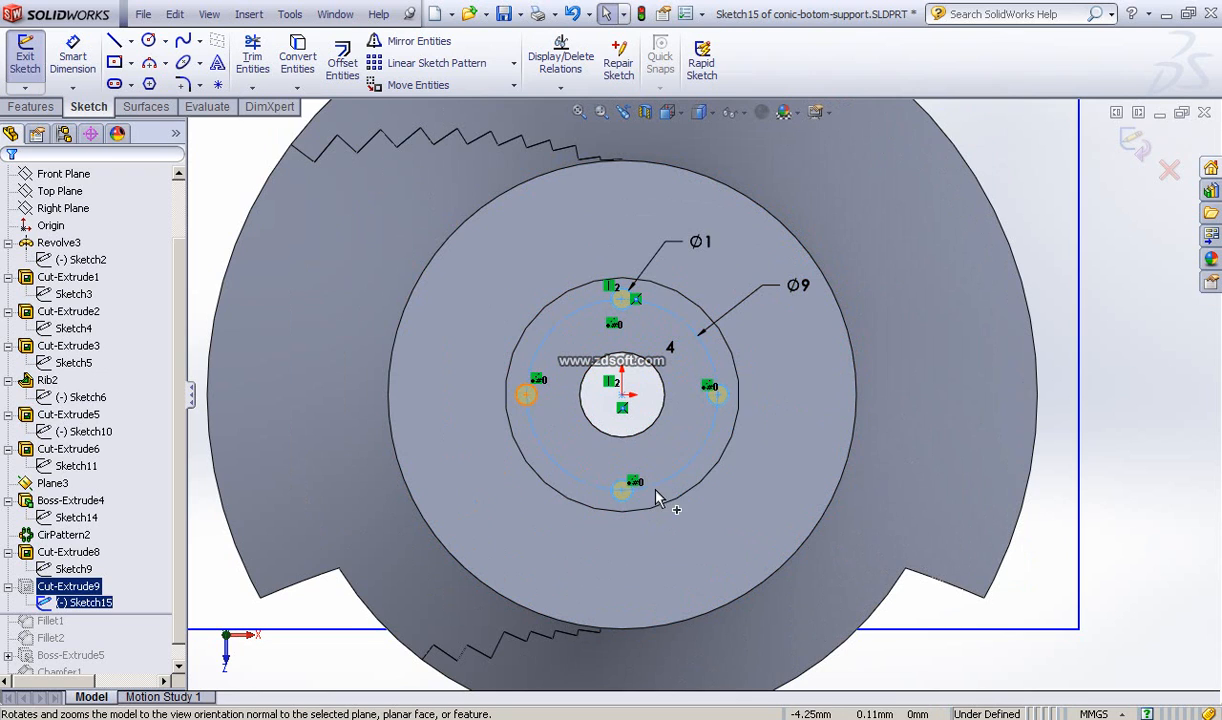
pyautogui.click(1126, 147)
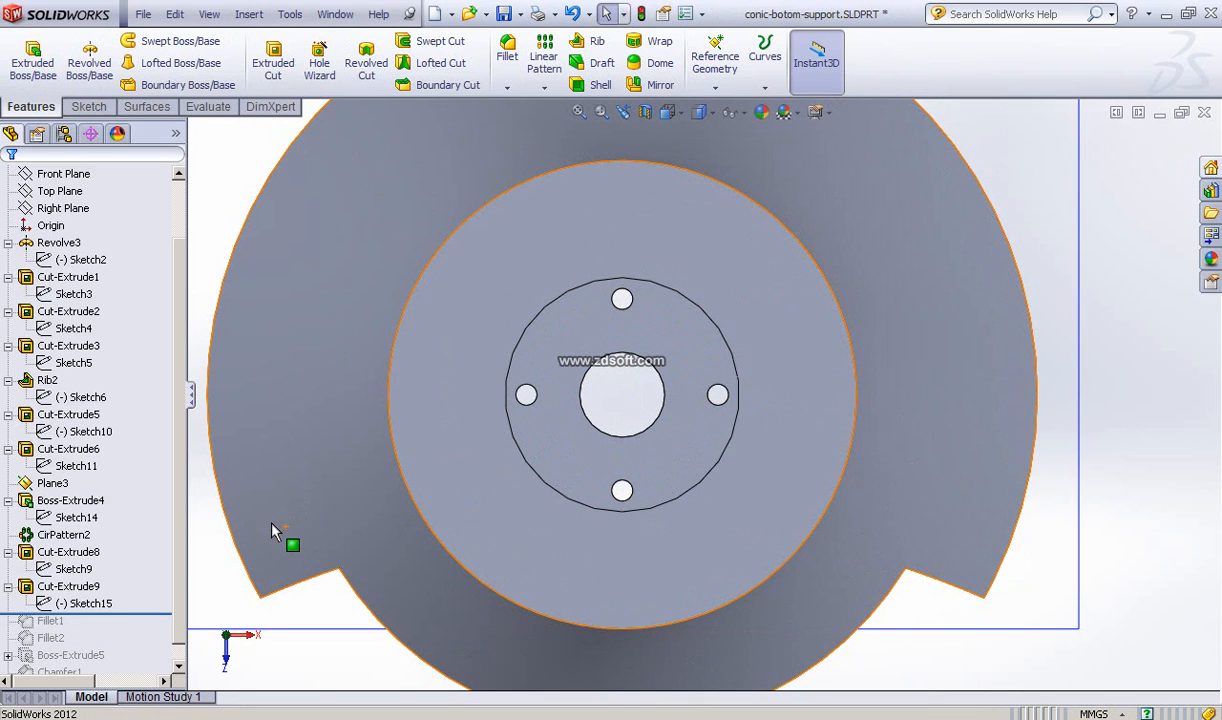
# - Review Cut-Extrude9's definition and its direction from the recessed face, and close it
pyautogui.moveTo(520, 464); pyautogui.dragTo(635, 382, button='middle')
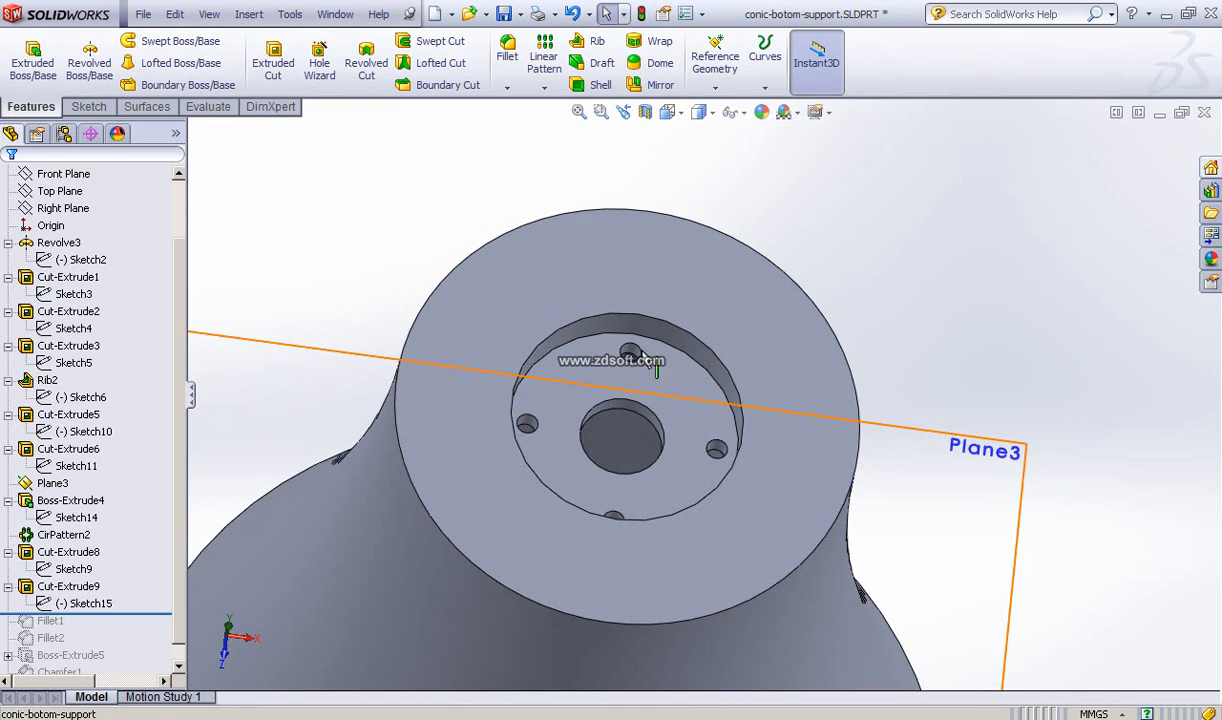
pyautogui.click(27, 590)
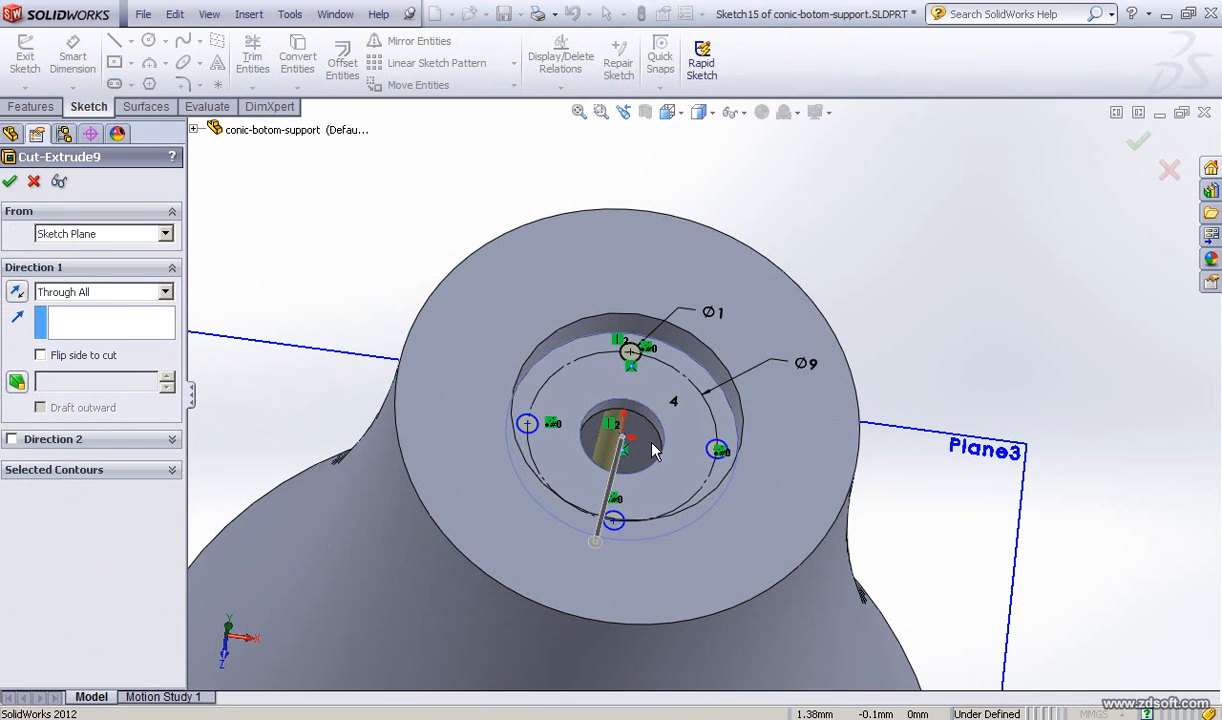
pyautogui.scroll(1, 658, 494)
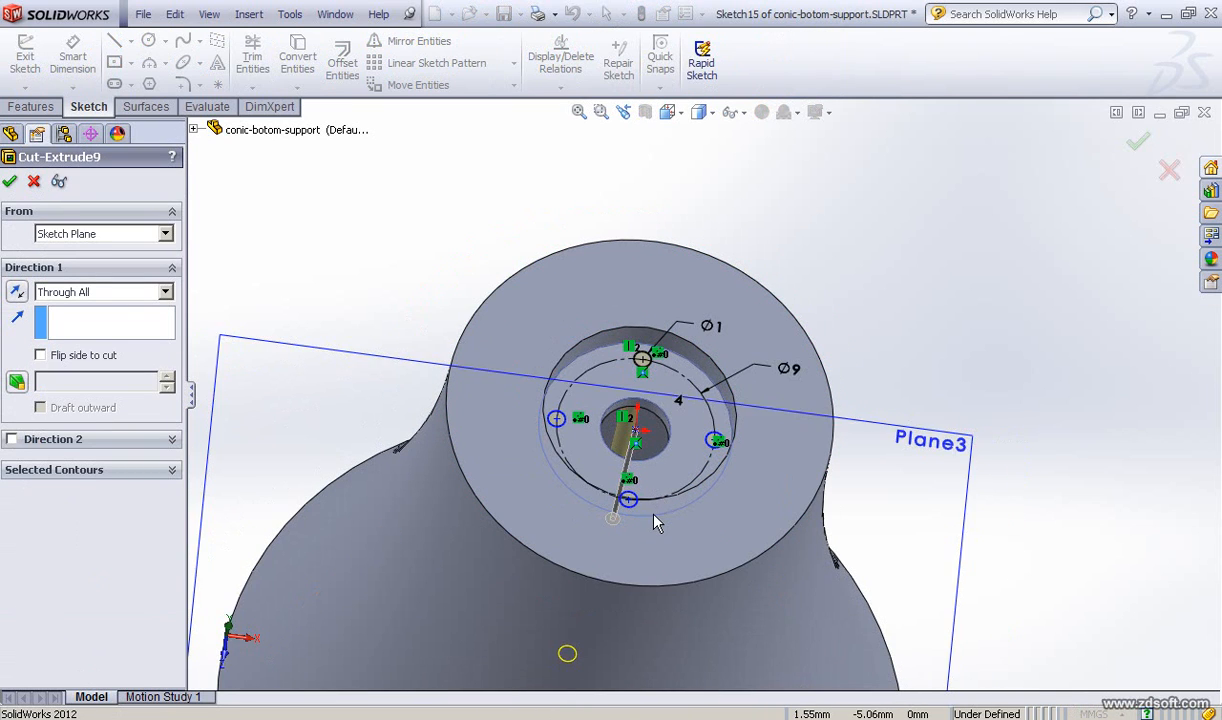
pyautogui.scroll(-1, 653, 514)
pyautogui.scroll(-1, 668, 492)
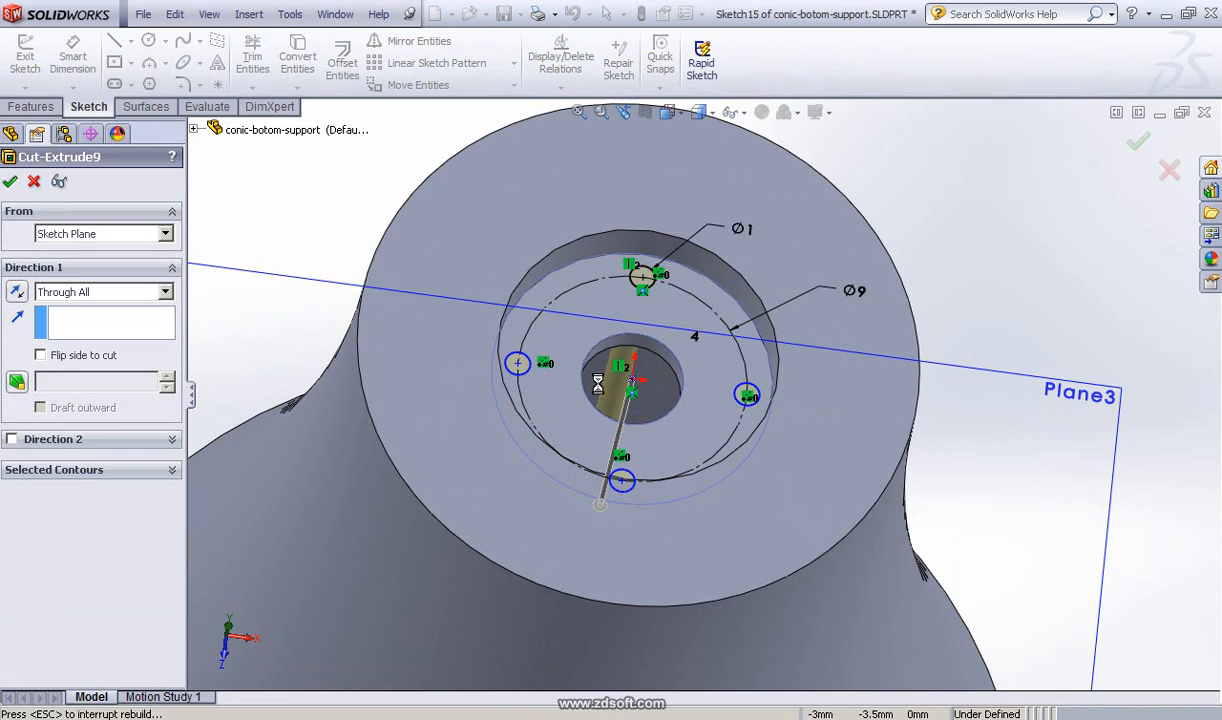
pyautogui.press('Return')
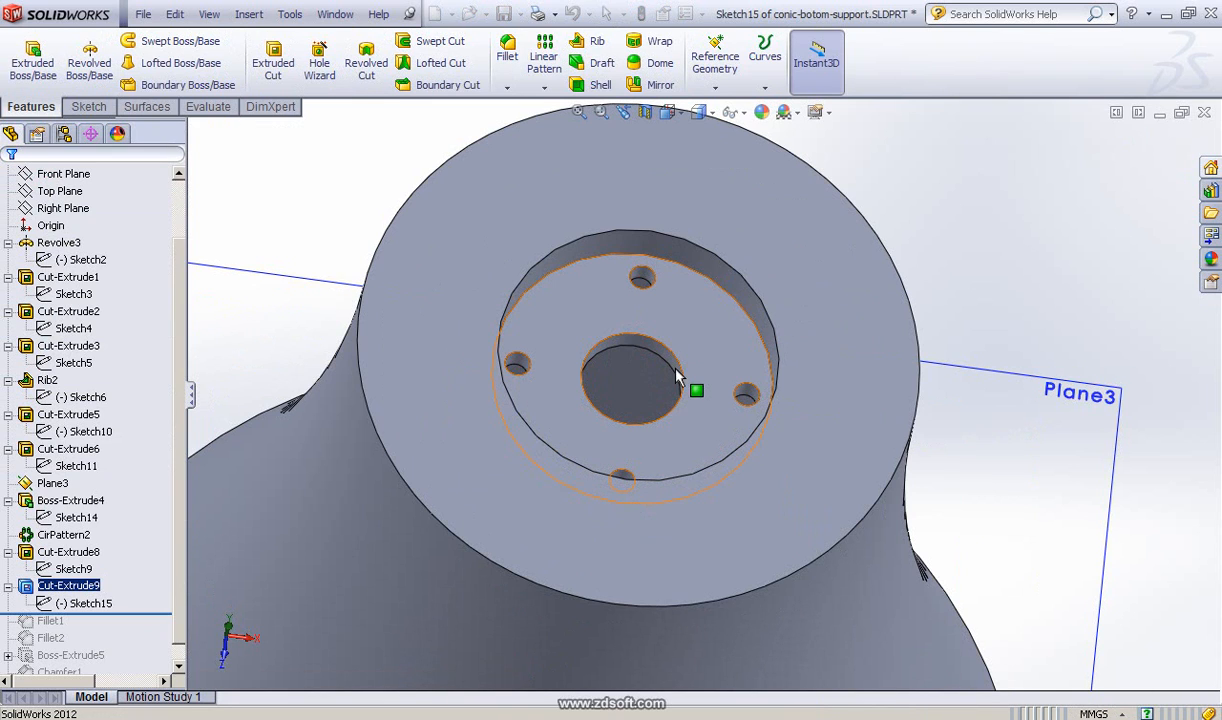
# - Examine the small through holes in the narrow end's recess and the overall part, ending at the open wide end
pyautogui.moveTo(676, 380)
pyautogui.mouseDown(button='middle')
pyautogui.moveTo(663, 404)
pyautogui.moveTo(675, 374)
pyautogui.mouseUp(button='middle')
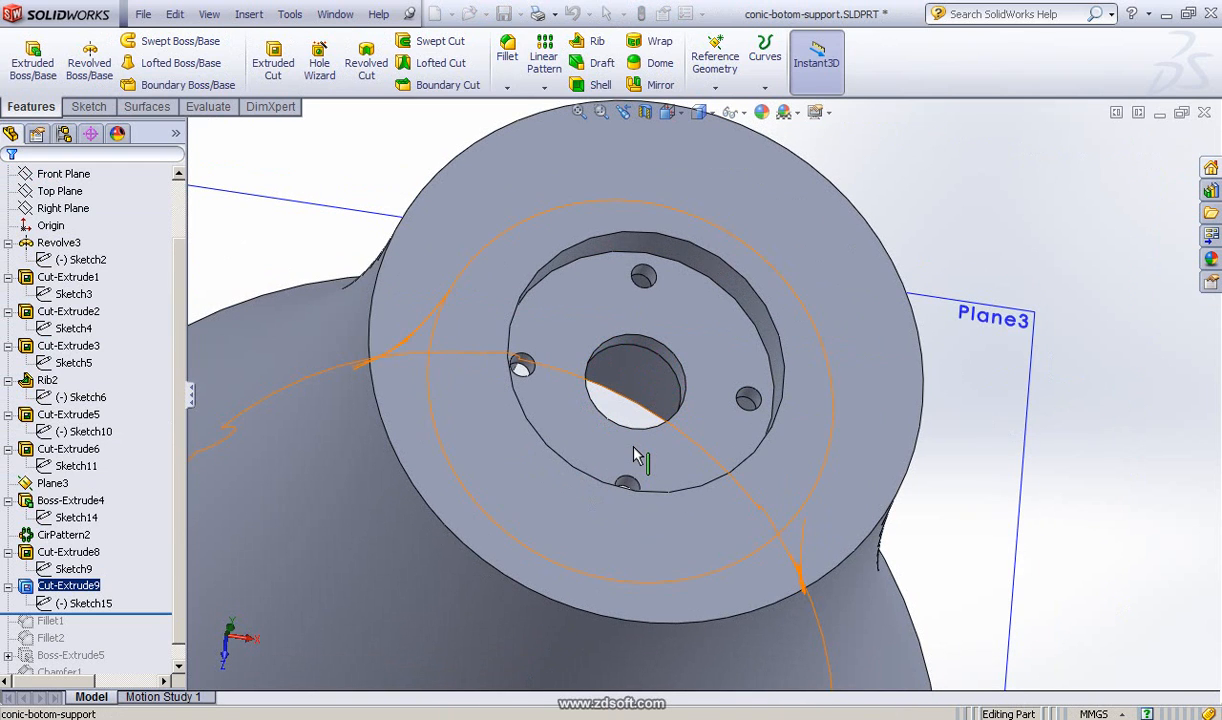
pyautogui.scroll(3, 602, 440)
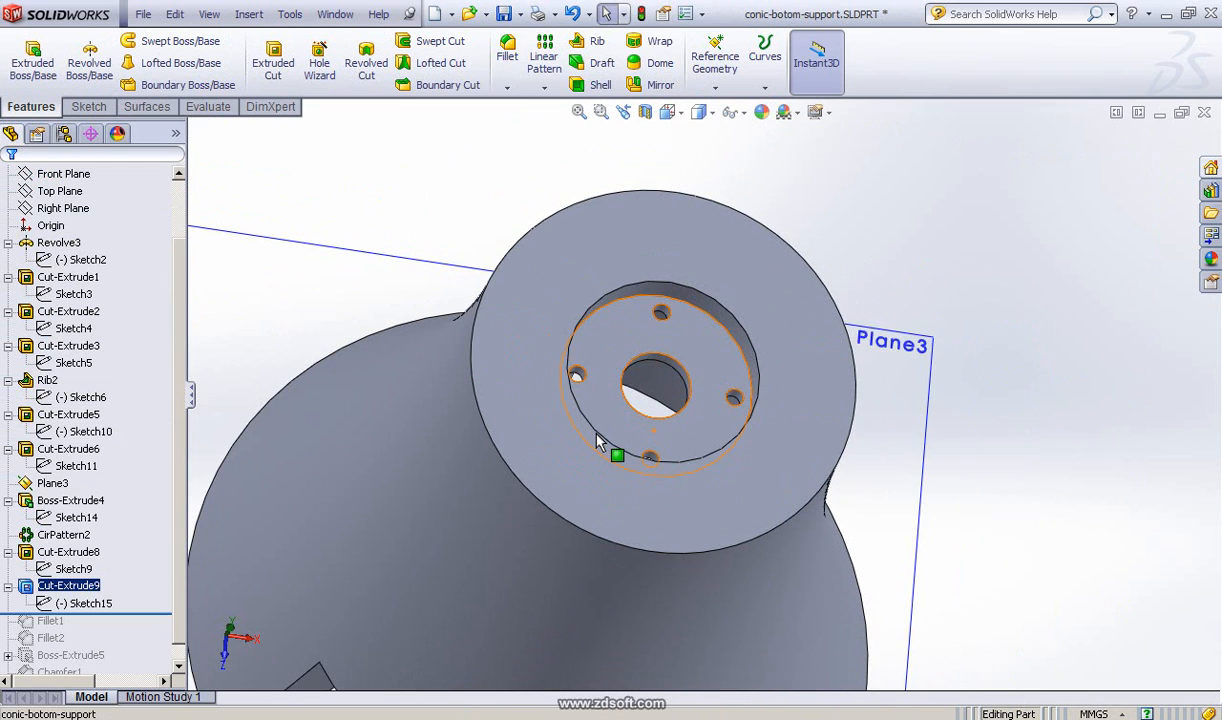
pyautogui.scroll(2, 598, 443)
pyautogui.scroll(1, 598, 443)
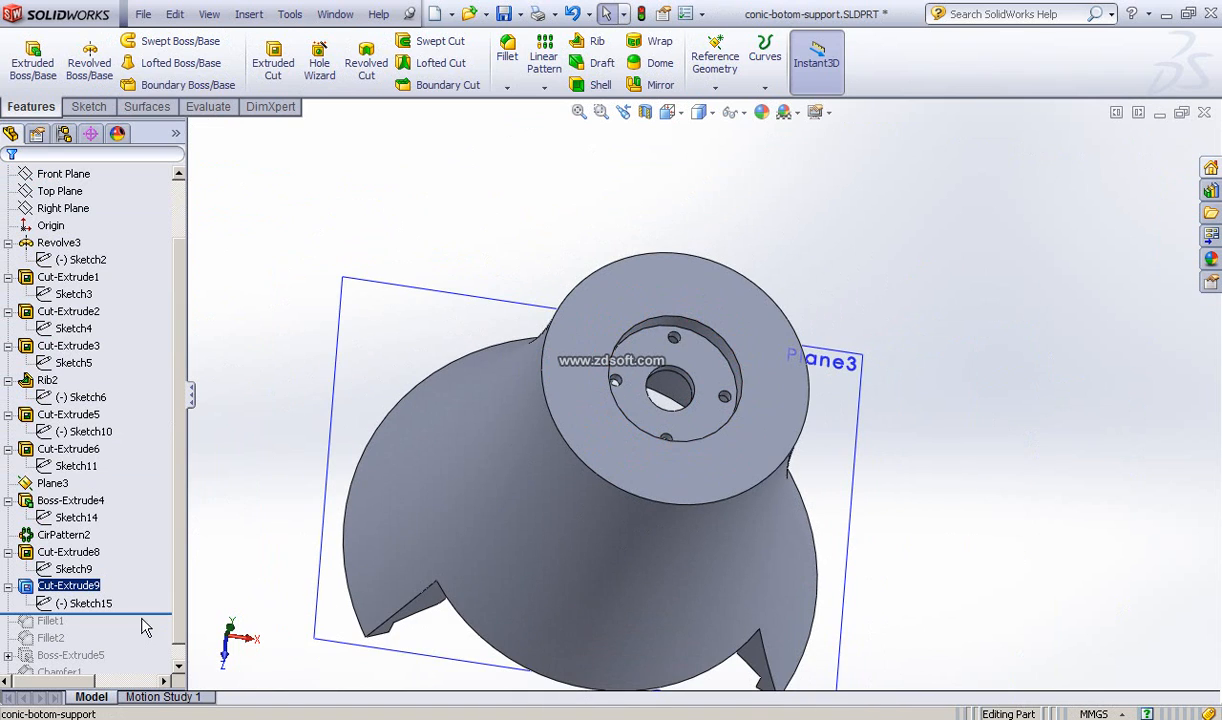
pyautogui.moveTo(152, 612); pyautogui.dragTo(151, 616)
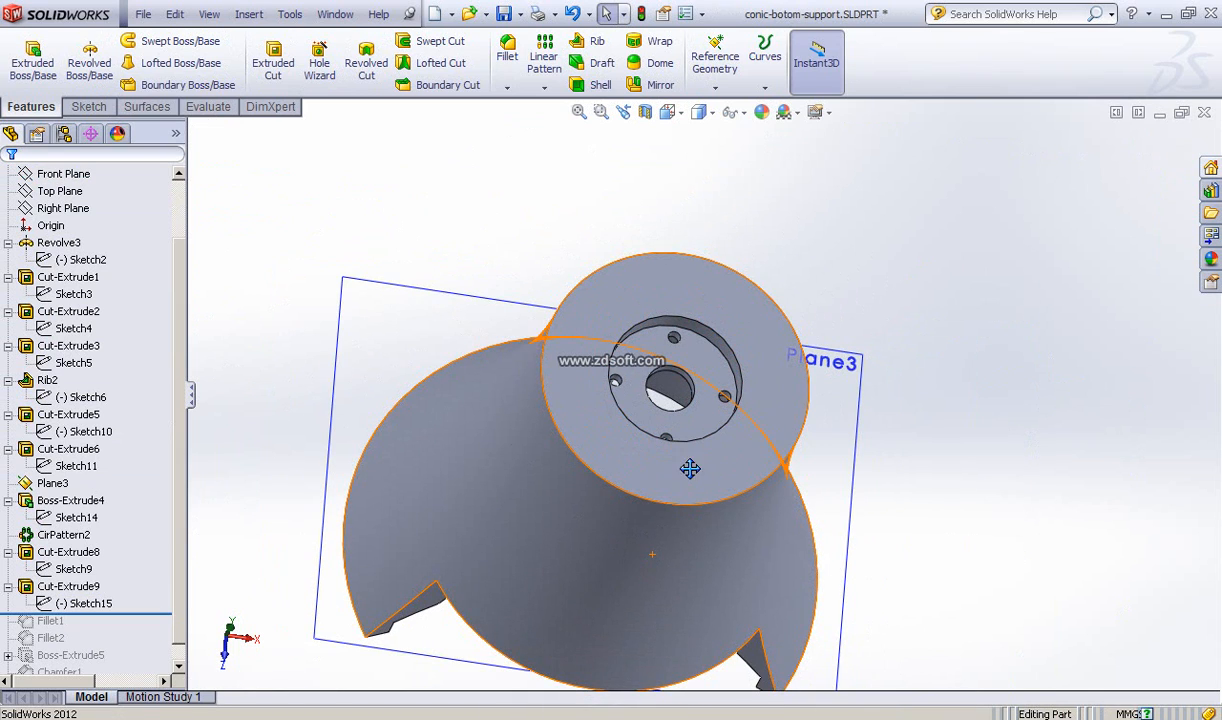
pyautogui.keyDown('ctrl'); pyautogui.moveTo(690, 468); pyautogui.dragTo(688, 333, button='middle'); pyautogui.keyUp('ctrl')
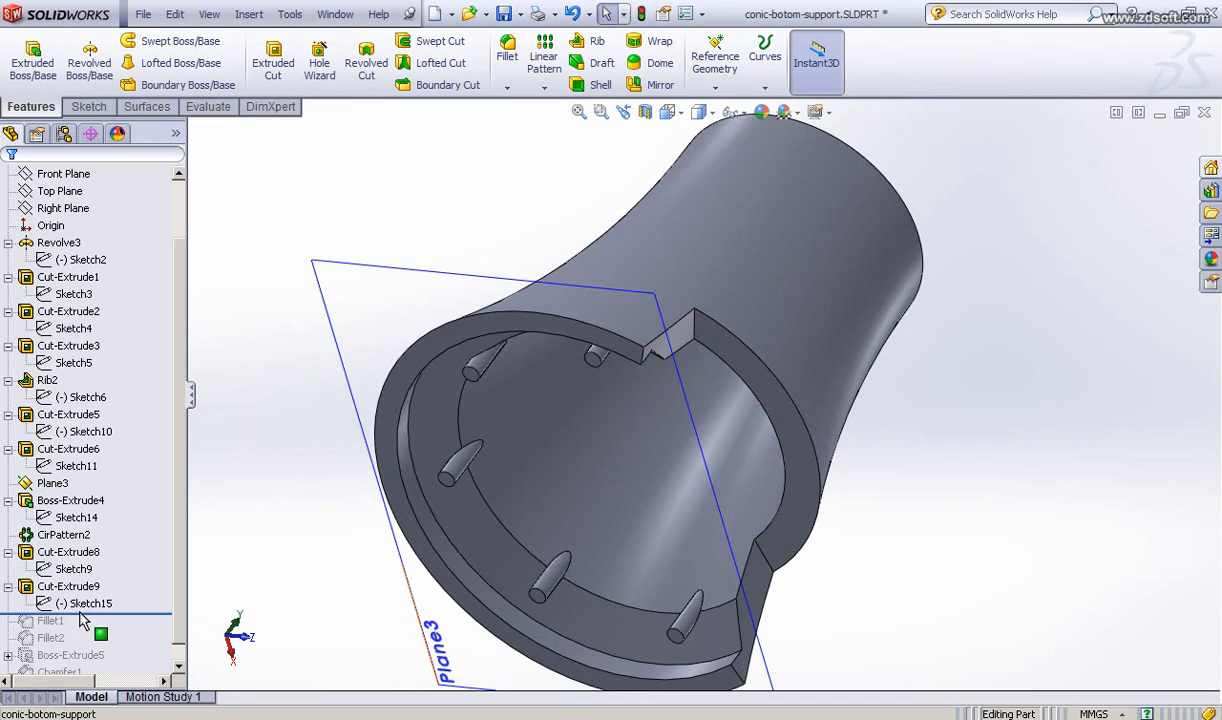
# - Roll the model forward past Fillet1, review its definition on the two rim cutout edges, and close it
pyautogui.moveTo(115, 613); pyautogui.dragTo(122, 625)
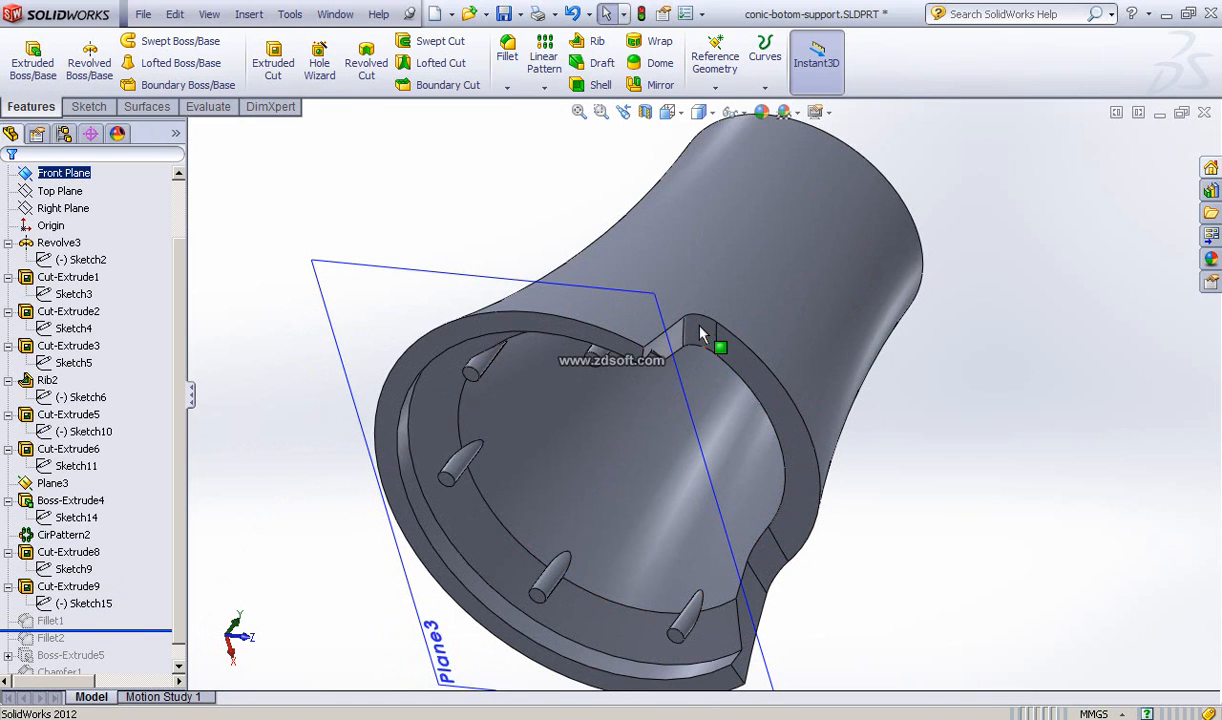
pyautogui.click(46, 622)
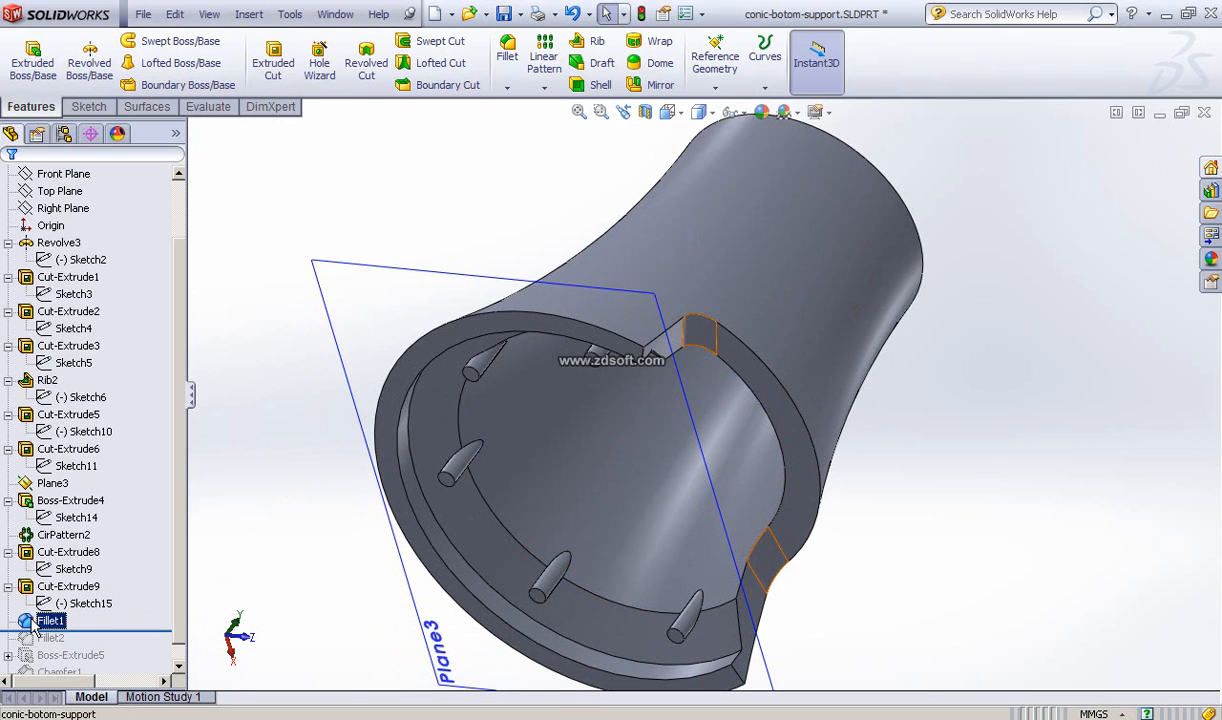
pyautogui.click(42, 622)
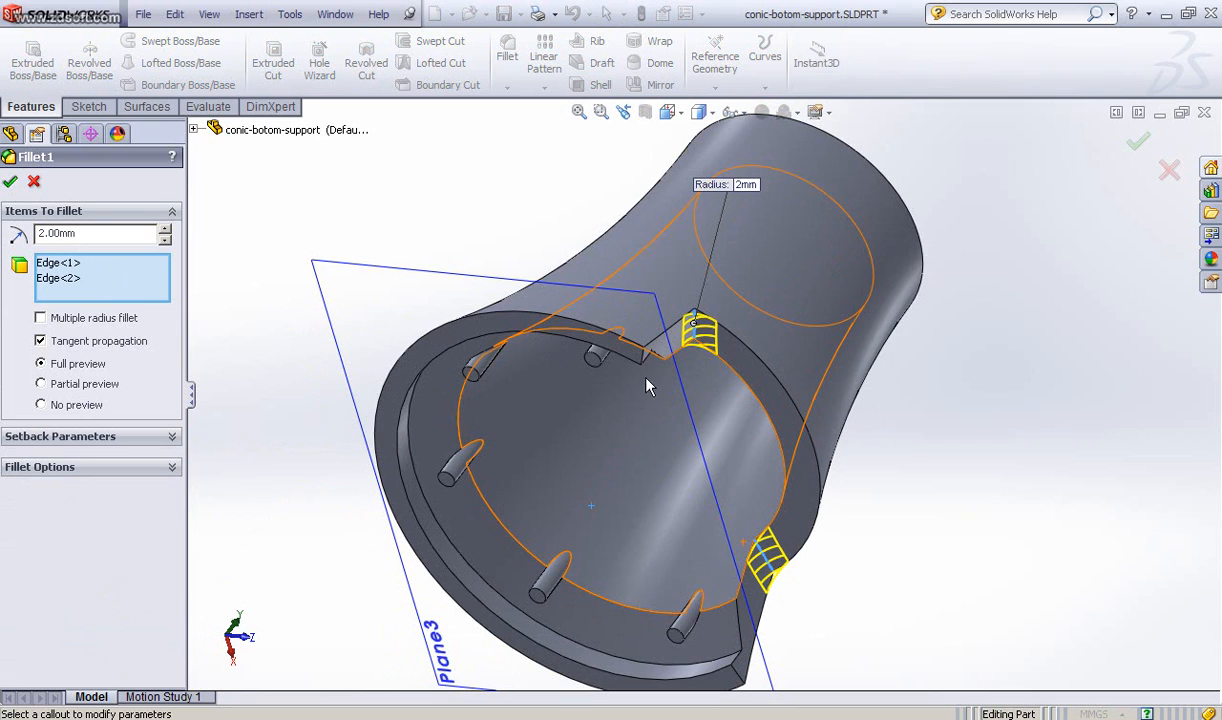
pyautogui.press('Return')
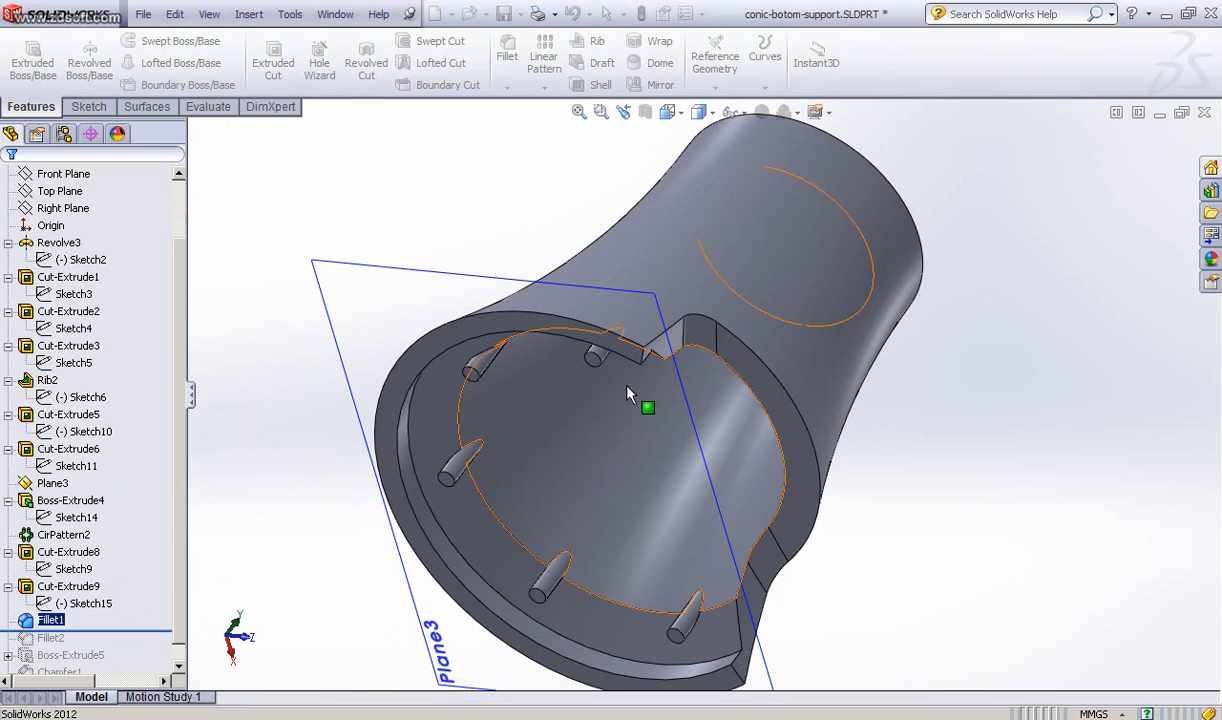
# - Roll the model forward past Fillet2, select it, and examine the edges around the rim cutout
pyautogui.moveTo(137, 629); pyautogui.dragTo(136, 646)
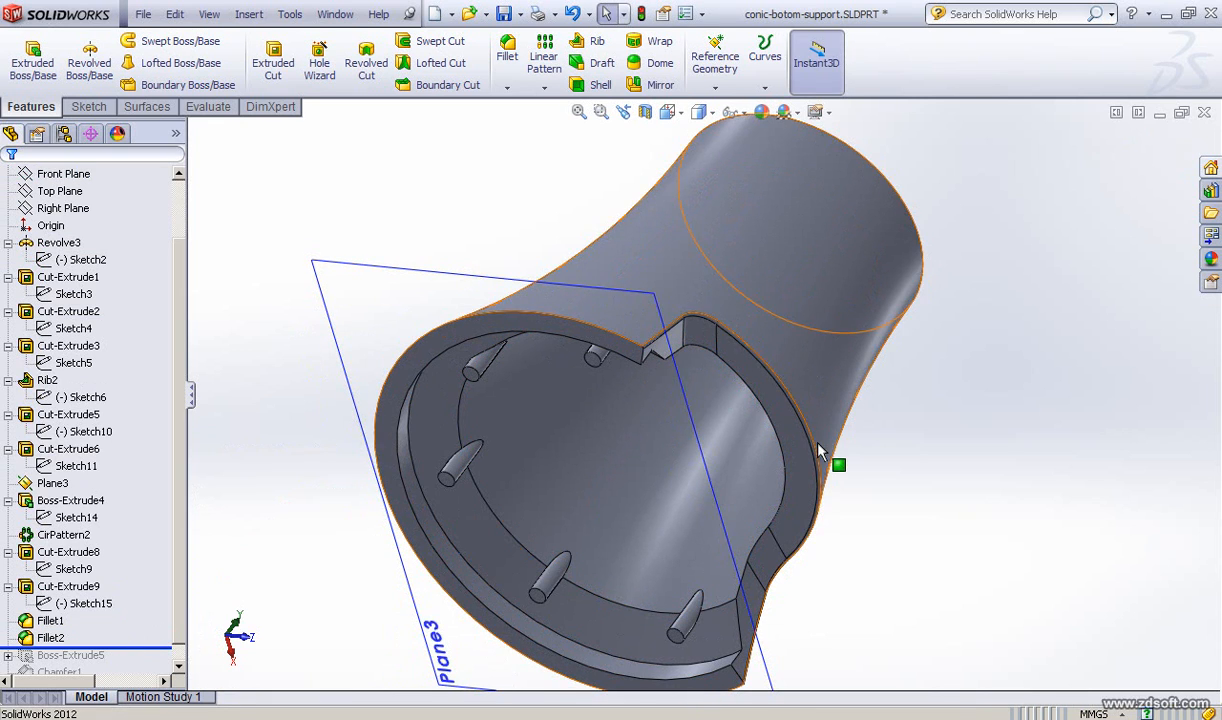
pyautogui.click(24, 640)
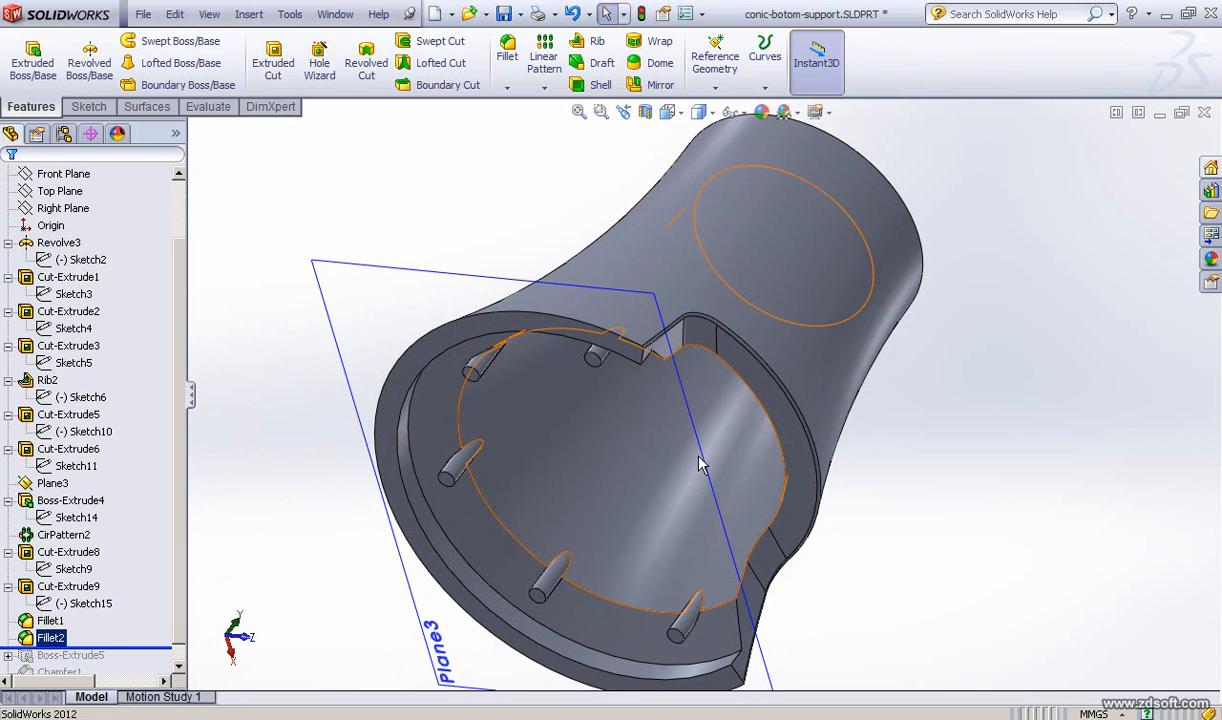
pyautogui.moveTo(731, 412); pyautogui.dragTo(910, 368, button='middle')
pyautogui.click(26, 642)
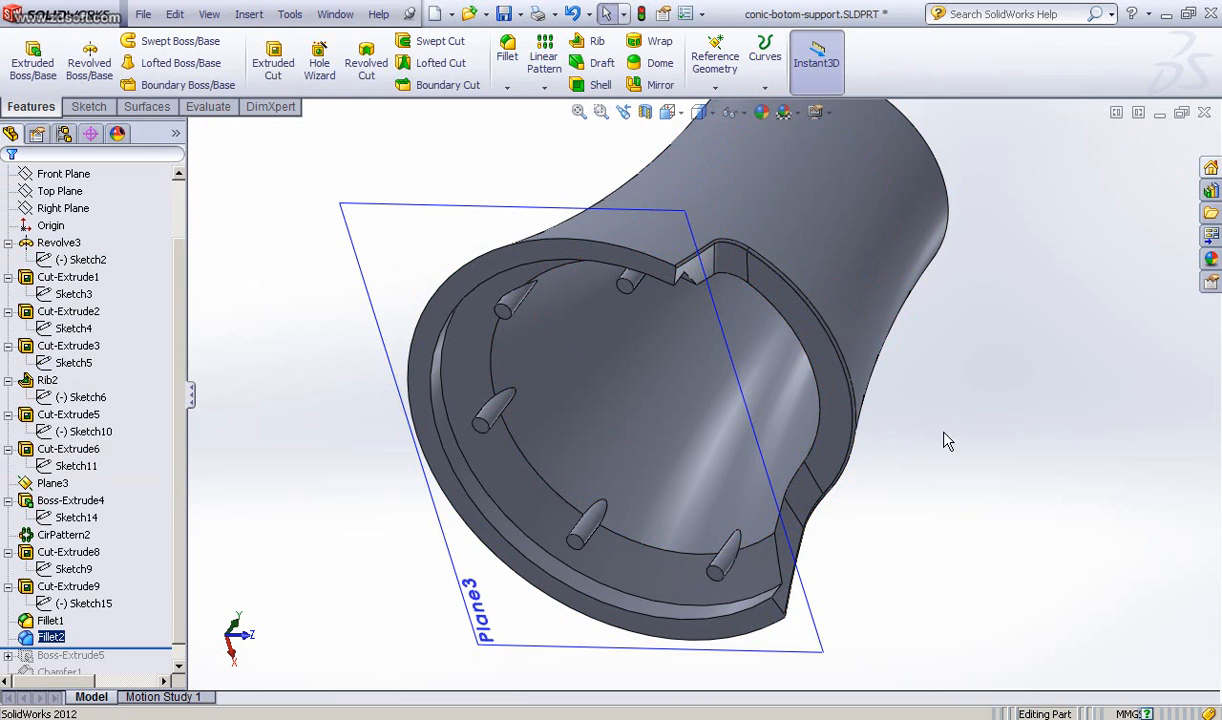
pyautogui.moveTo(947, 439); pyautogui.dragTo(919, 442, button='middle')
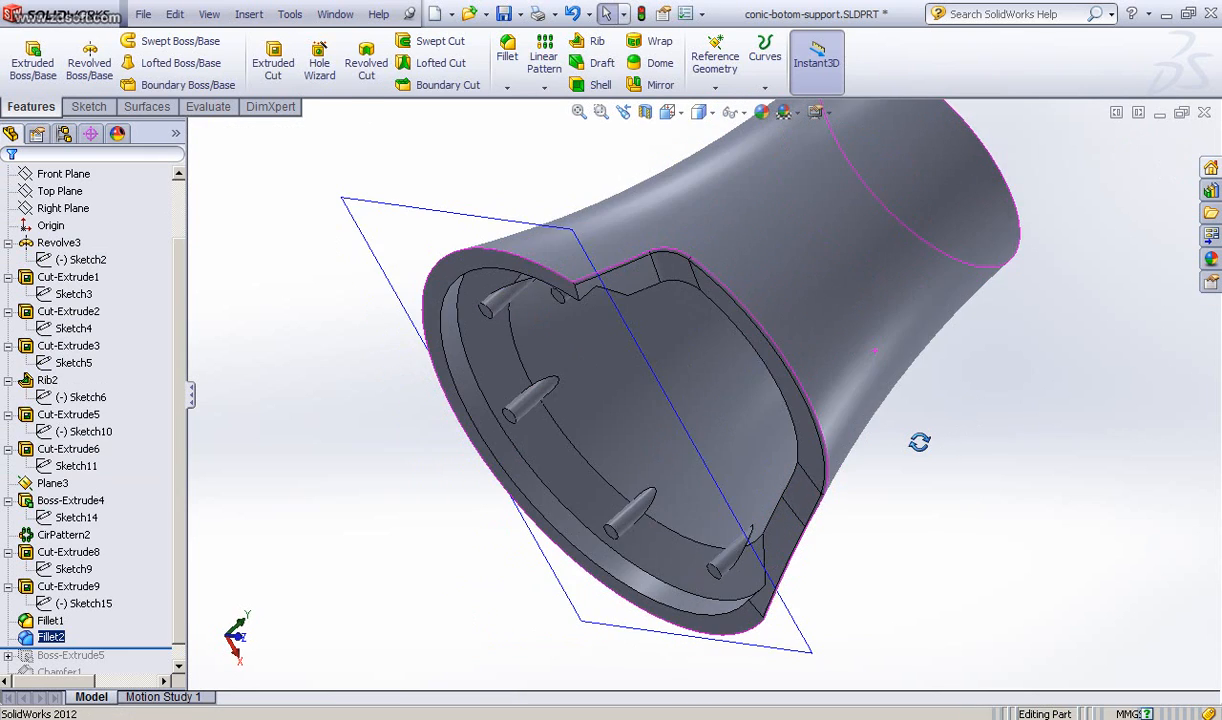
# - Roll the model forward past Boss-Extrude5, comparing the wide rim with and without the small block
pyautogui.click(179, 664)
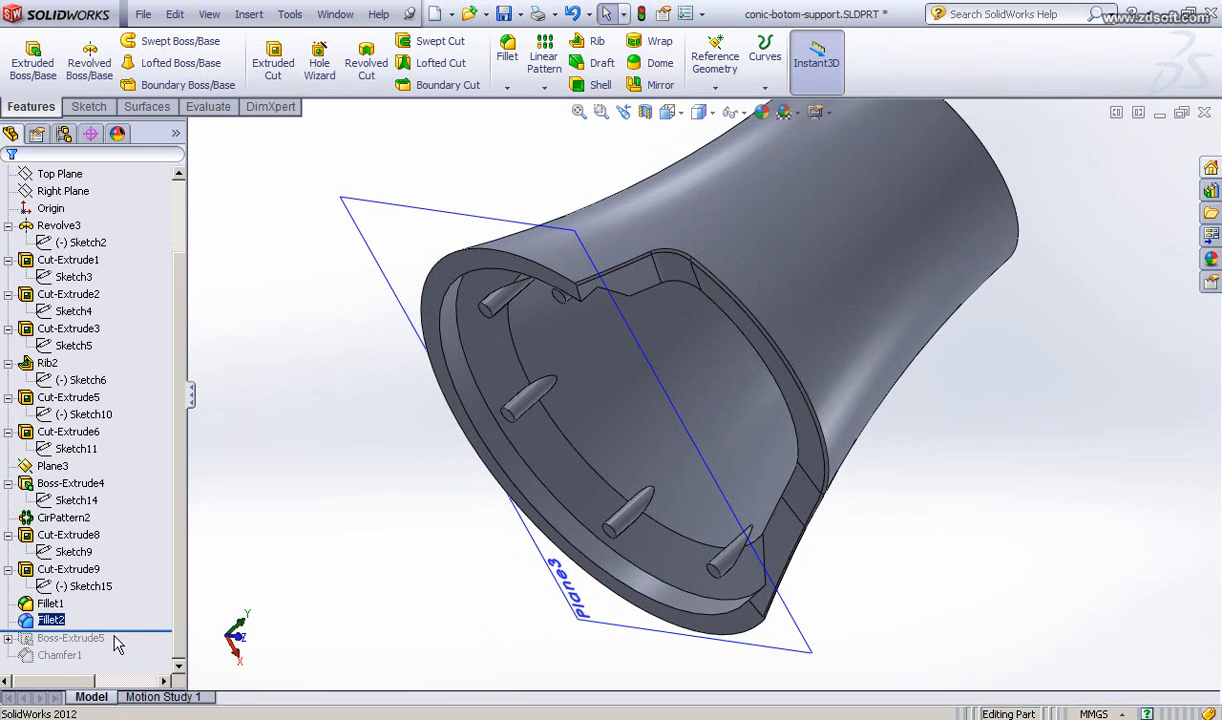
pyautogui.moveTo(118, 630); pyautogui.dragTo(121, 648)
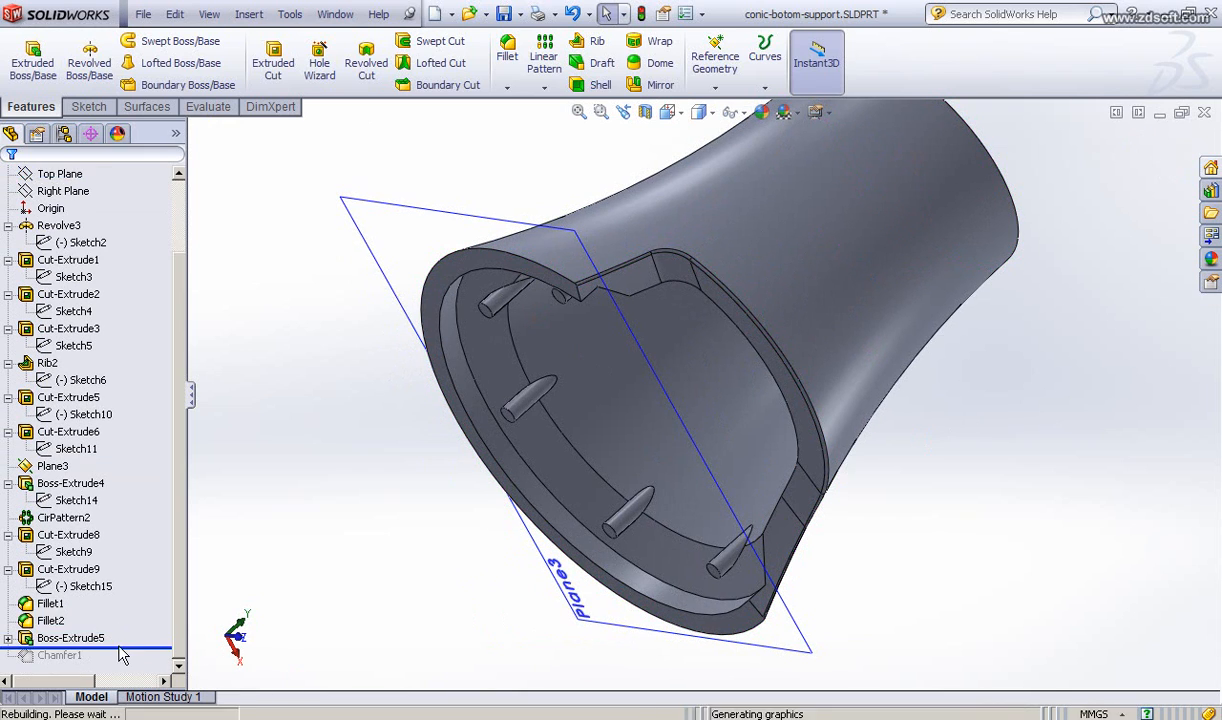
pyautogui.click(85, 640)
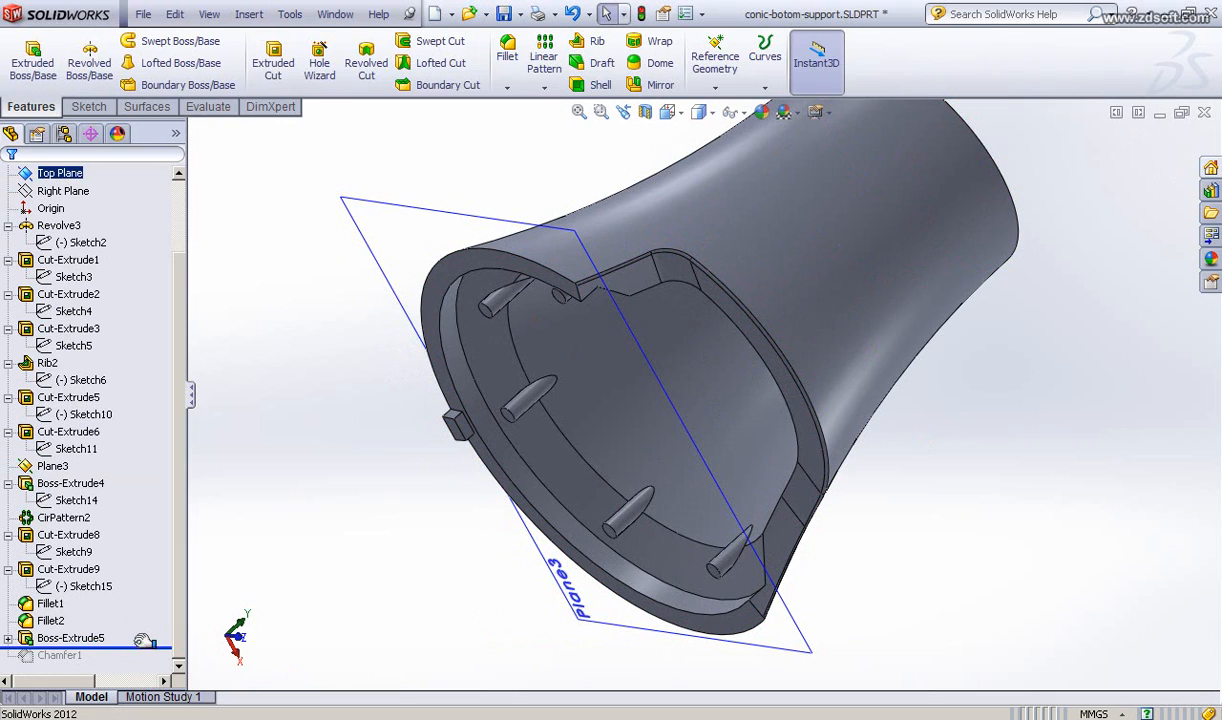
pyautogui.moveTo(145, 641); pyautogui.dragTo(142, 631)
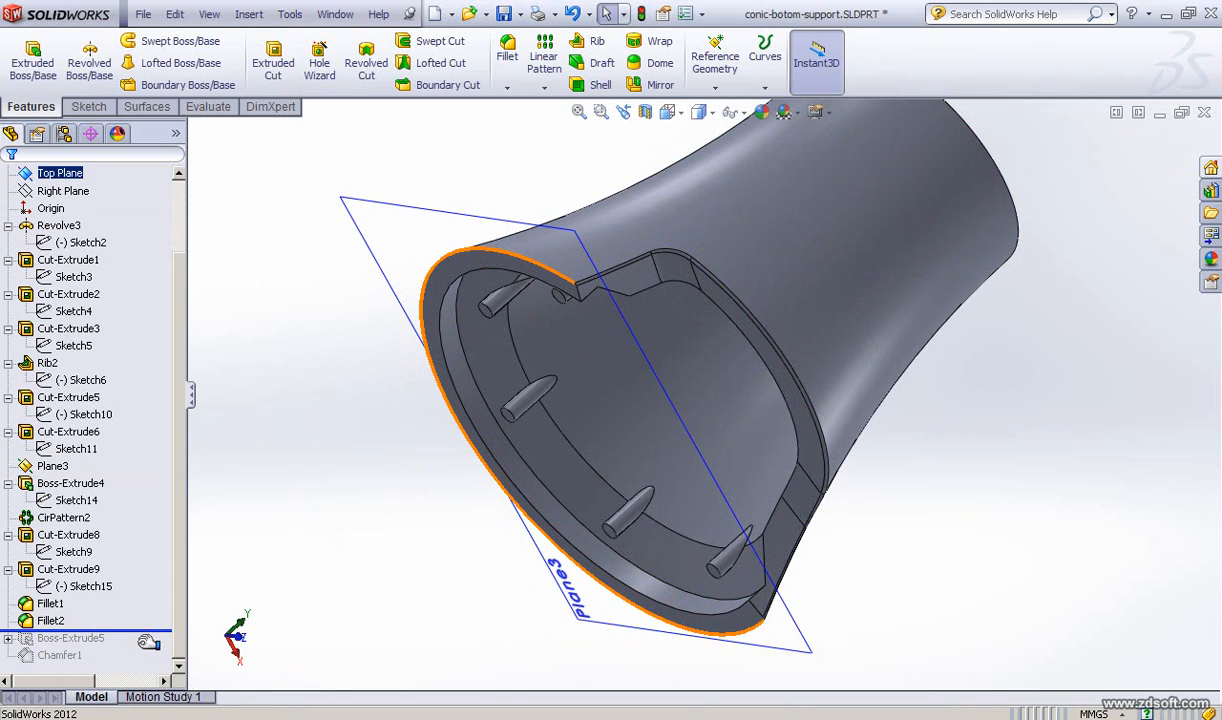
pyautogui.moveTo(148, 638); pyautogui.dragTo(146, 650)
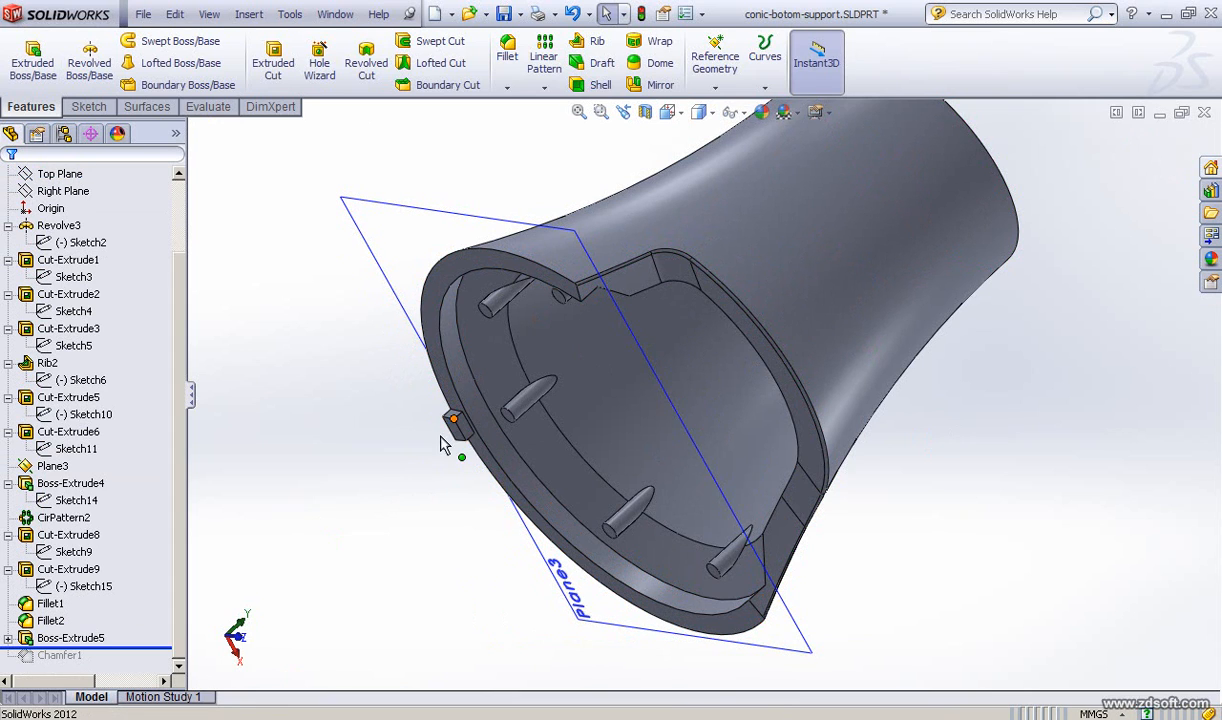
# - Select Sketch16 of Boss-Extrude5 and examine its outline on the small block at the wide rim
pyautogui.scroll(-5, 445, 445)
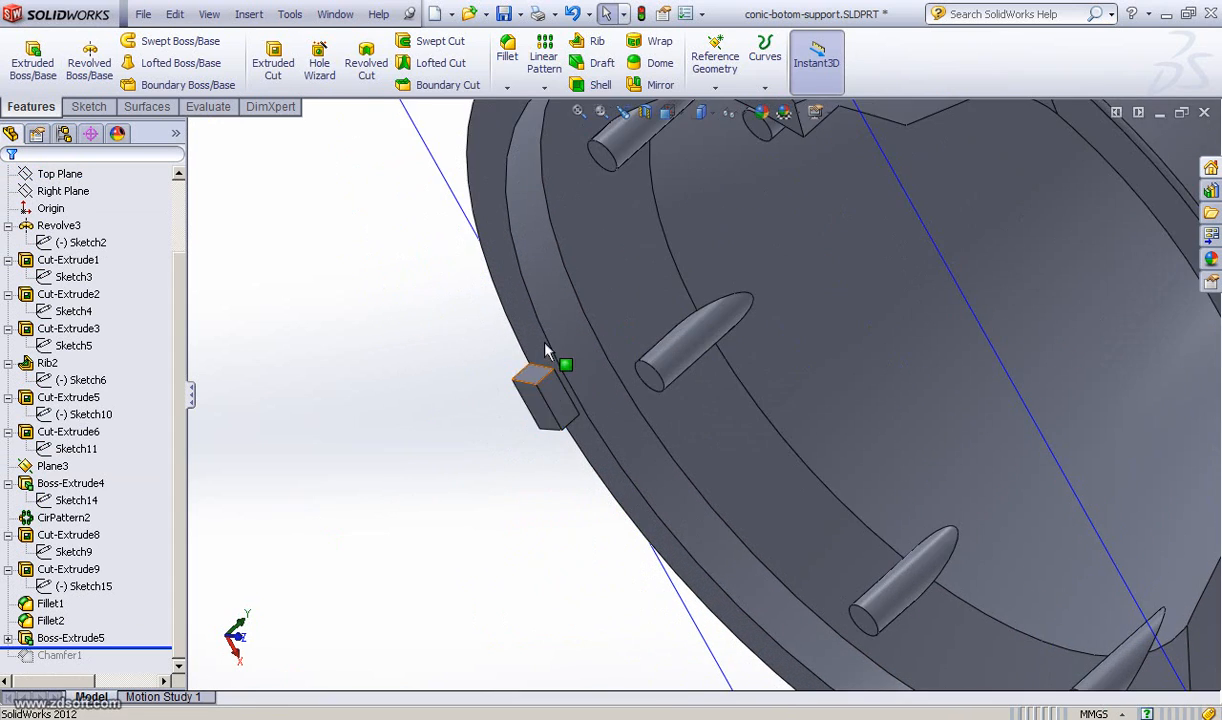
pyautogui.click(8, 638)
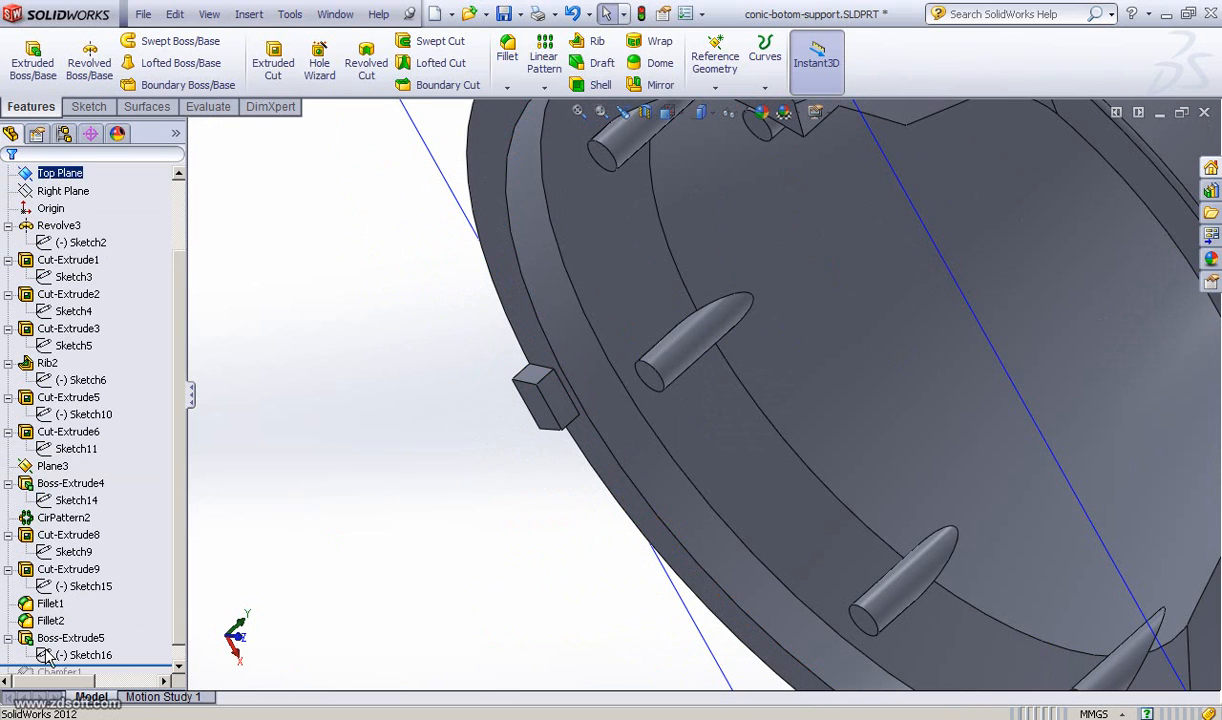
pyautogui.click(88, 655)
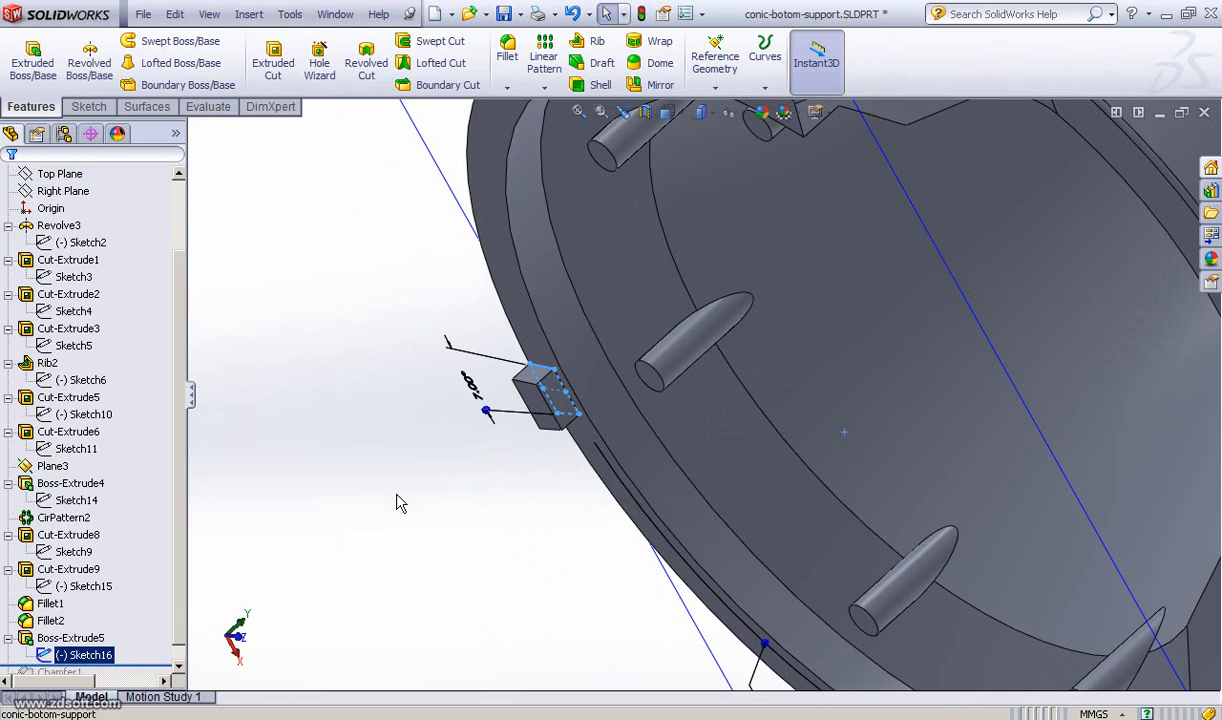
pyautogui.moveTo(466, 495); pyautogui.dragTo(541, 372, button='middle')
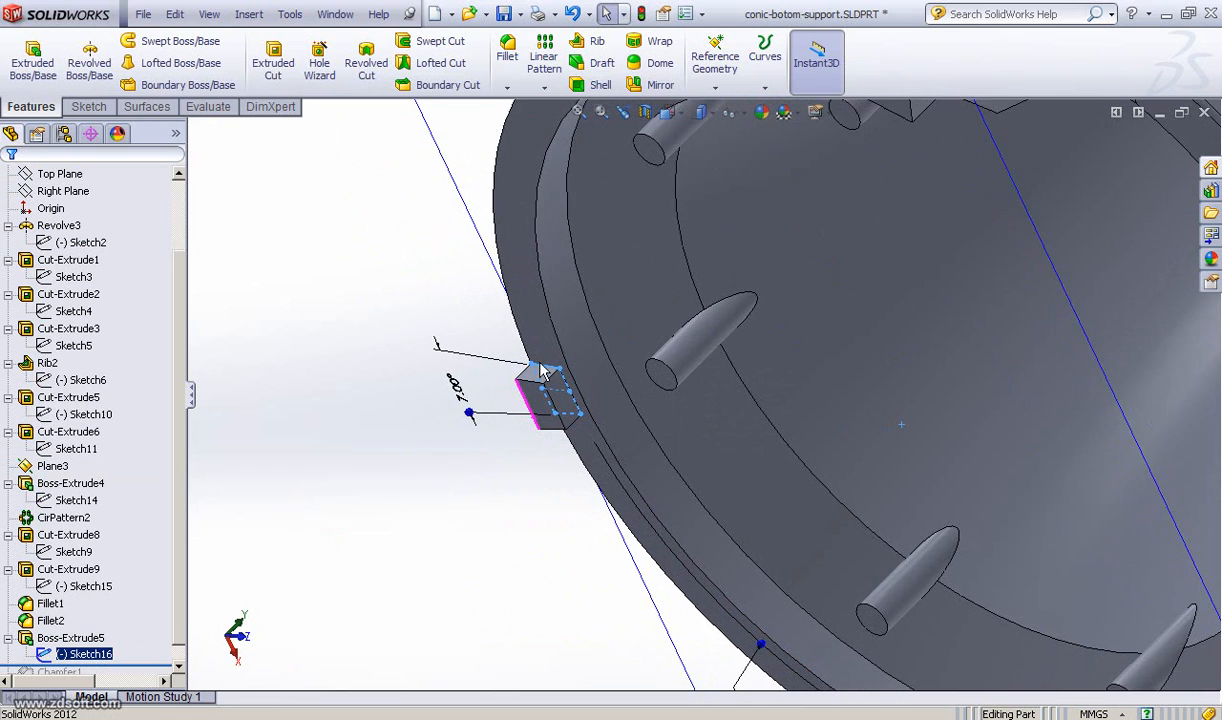
# - Open Sketch16 of Boss-Extrude5 for editing and view it normal to its sketch plane
pyautogui.moveTo(458, 503); pyautogui.dragTo(491, 475, button='middle')
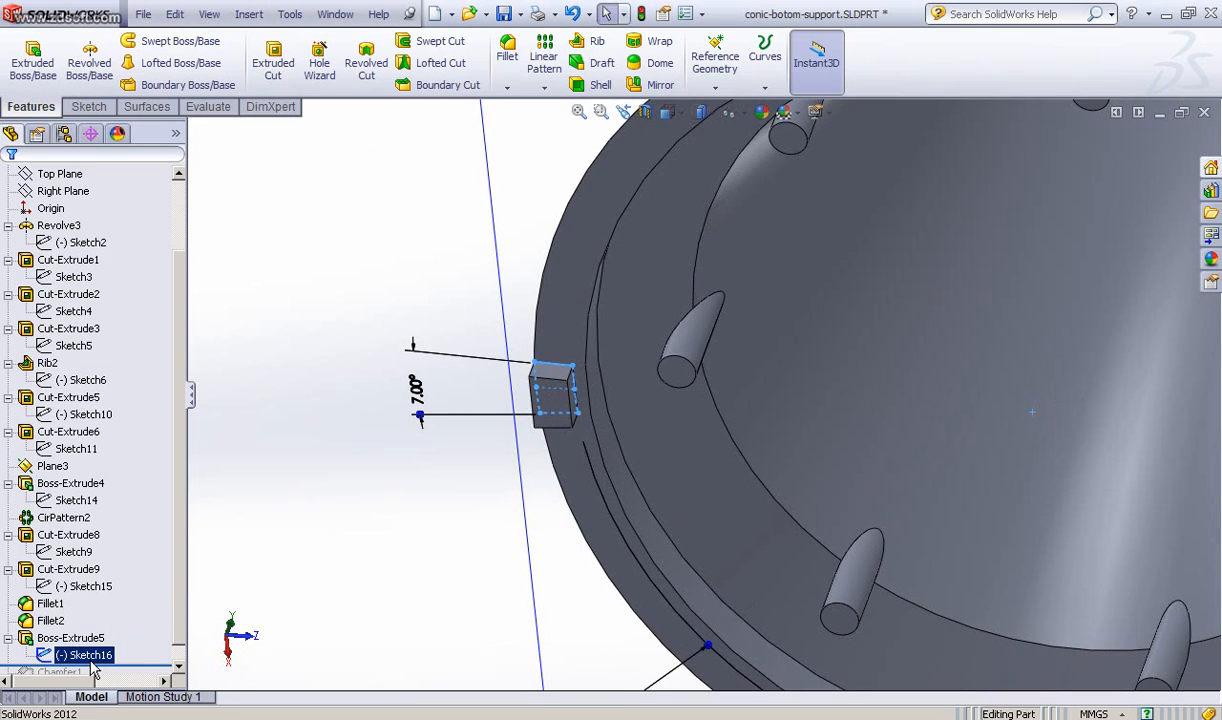
pyautogui.click(72, 656)
pyautogui.click(52, 655)
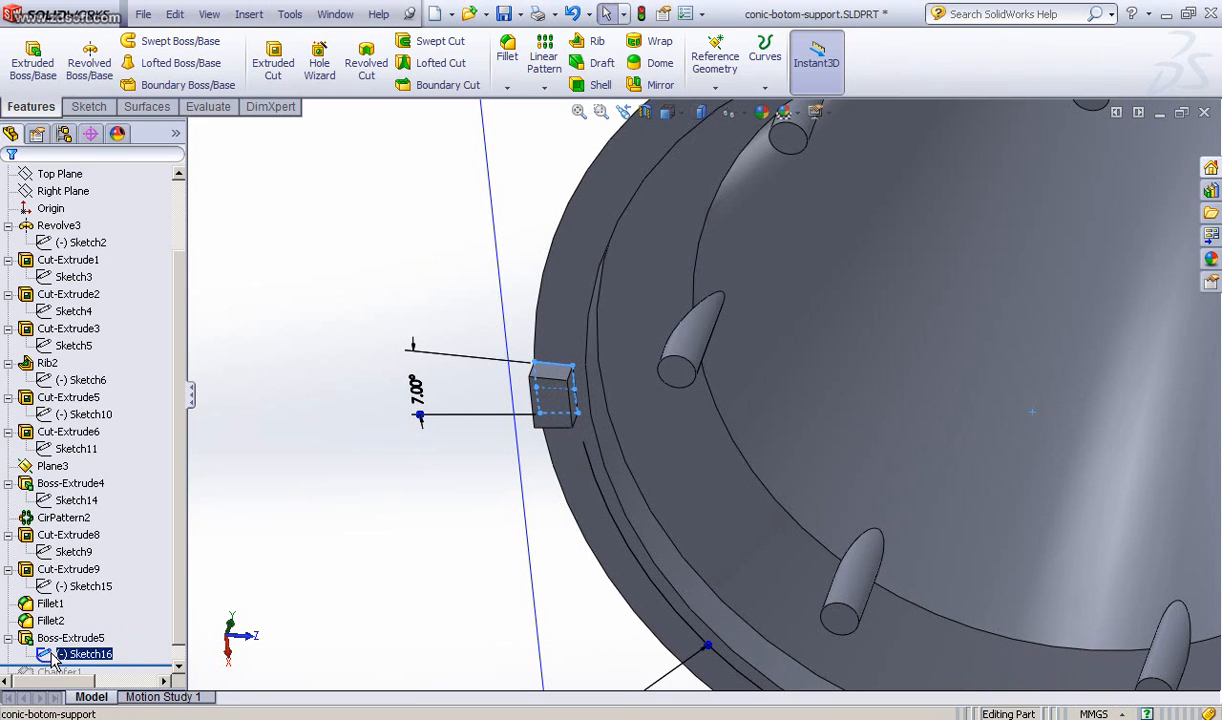
pyautogui.click(60, 608)
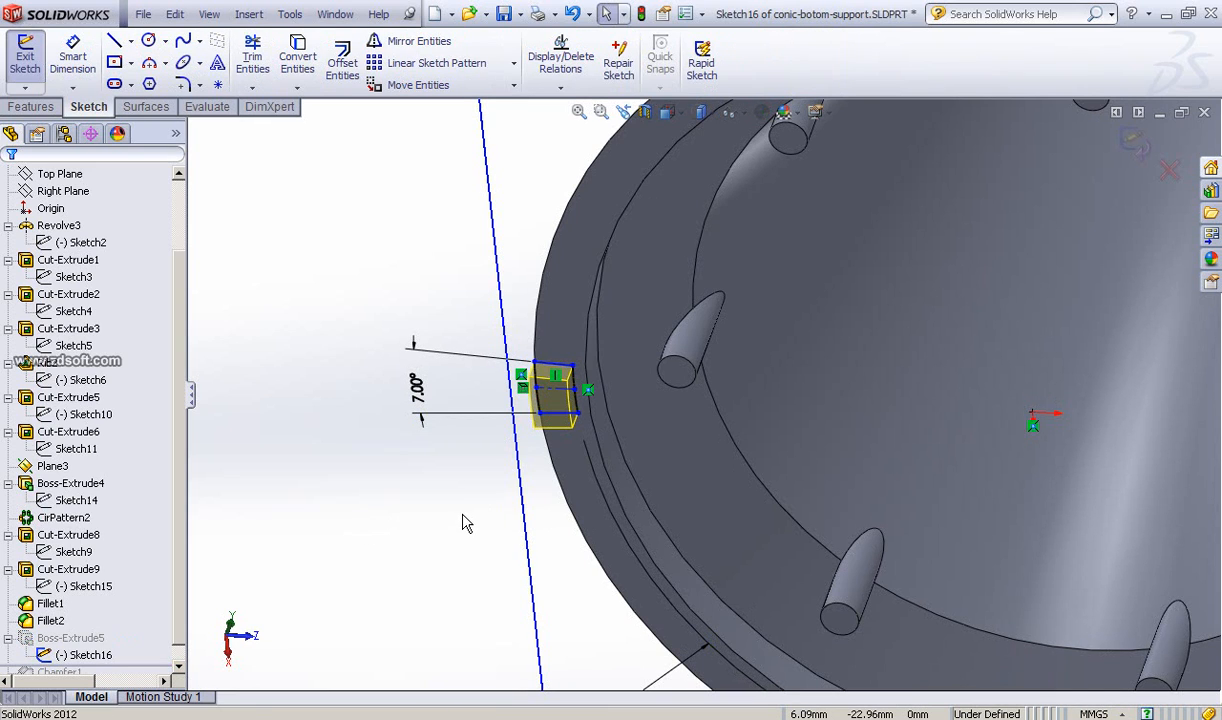
pyautogui.press('space')
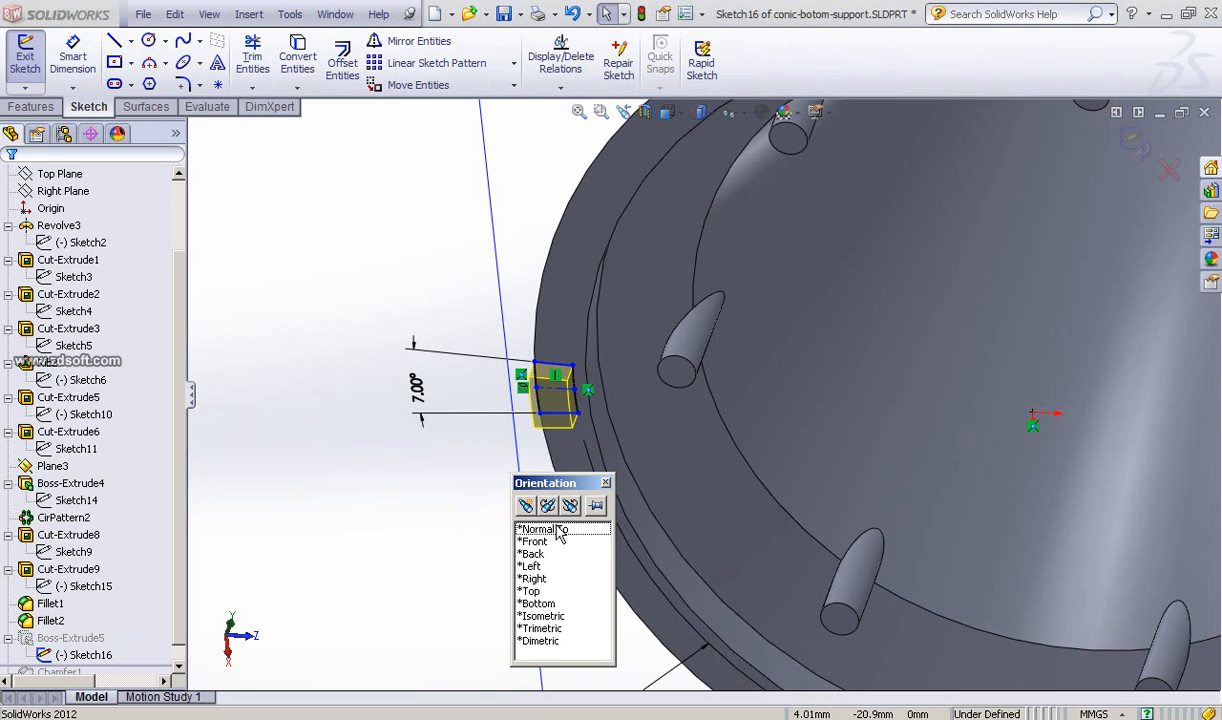
pyautogui.click(604, 528)
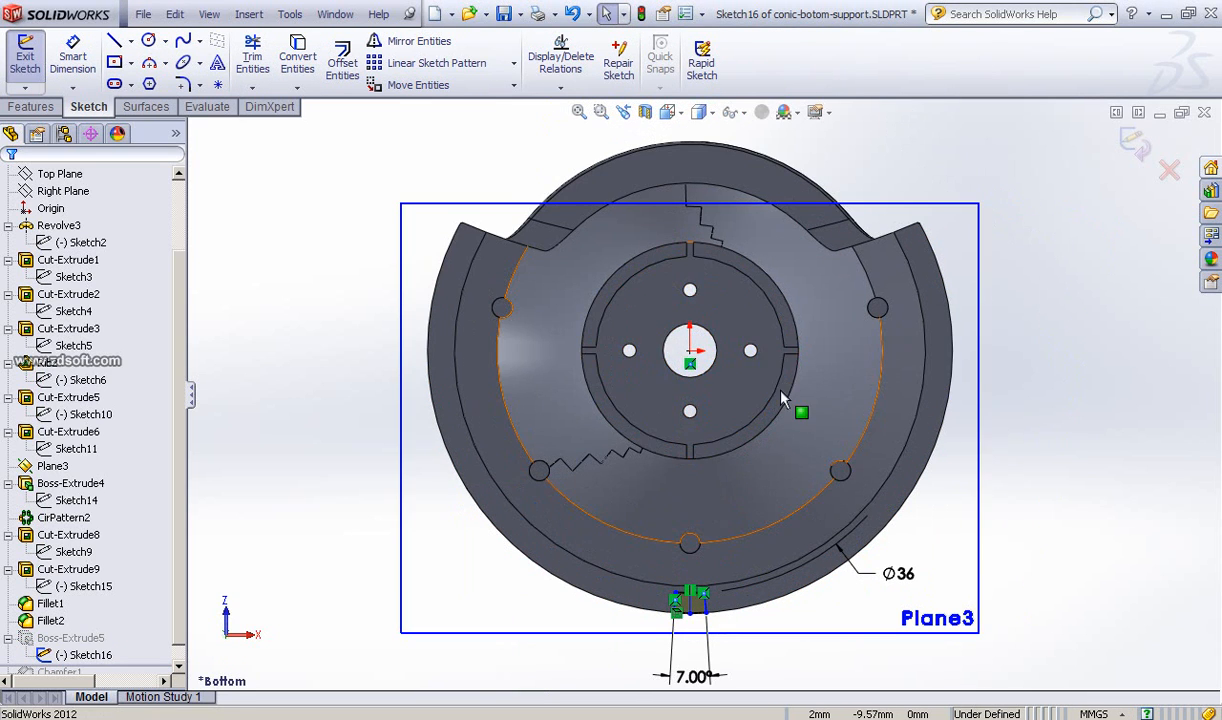
# - Examine the small block's outline and its angular dimension at the wide rim up close, and exit the sketch
pyautogui.moveTo(706, 438)
pyautogui.keyDown('ctrl'); pyautogui.mouseDown(button='middle')
pyautogui.moveTo(780, 299)
pyautogui.moveTo(769, 303)
pyautogui.moveTo(862, 371)
pyautogui.moveTo(840, 420)
pyautogui.mouseUp(button='middle'); pyautogui.keyUp('ctrl')
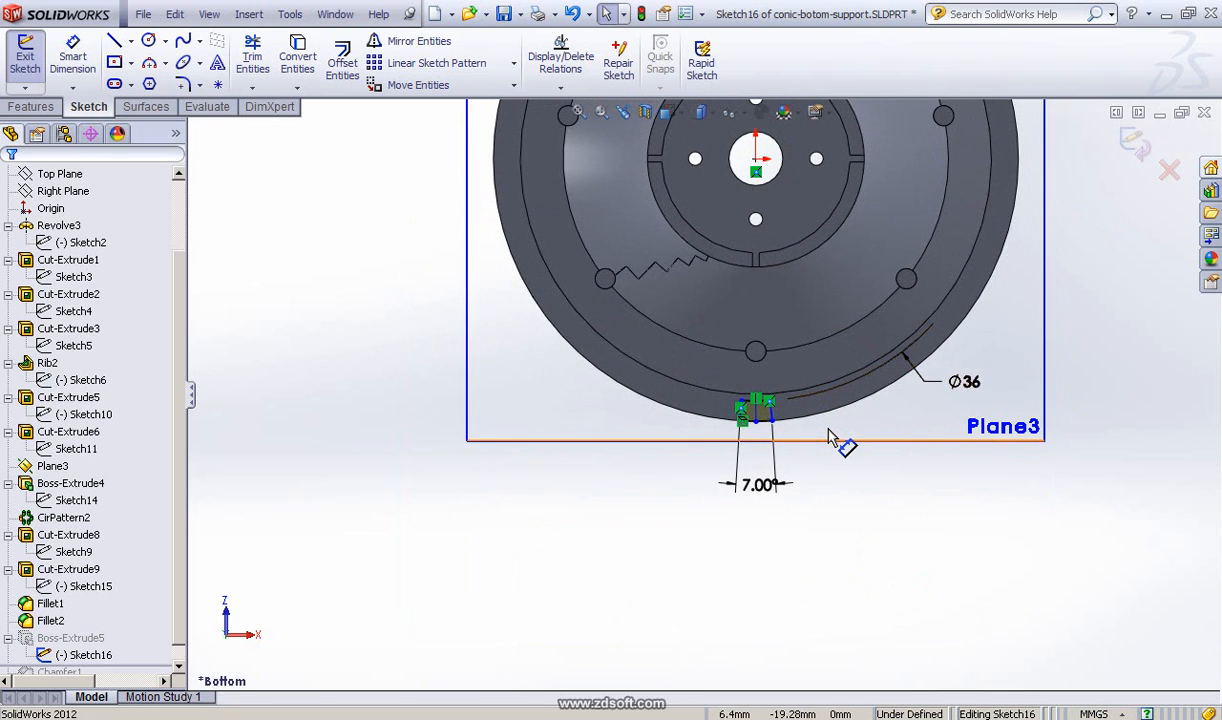
pyautogui.scroll(-4, 840, 440)
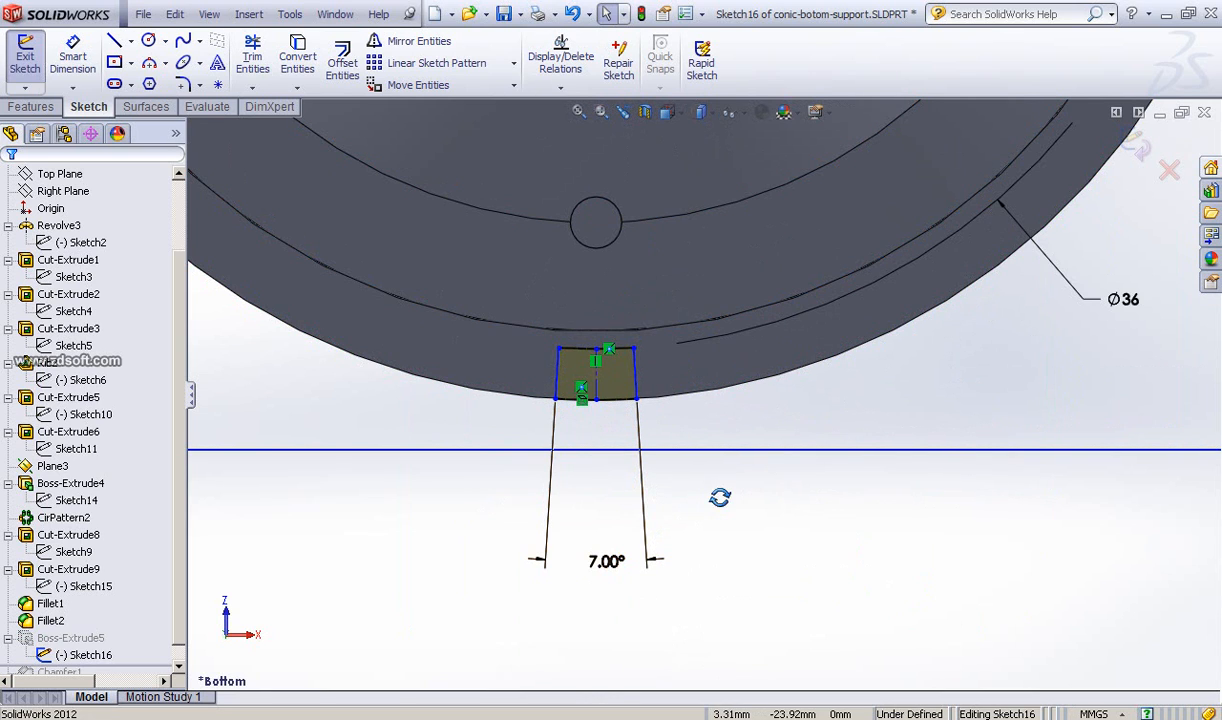
pyautogui.moveTo(720, 497); pyautogui.dragTo(730, 361, button='middle')
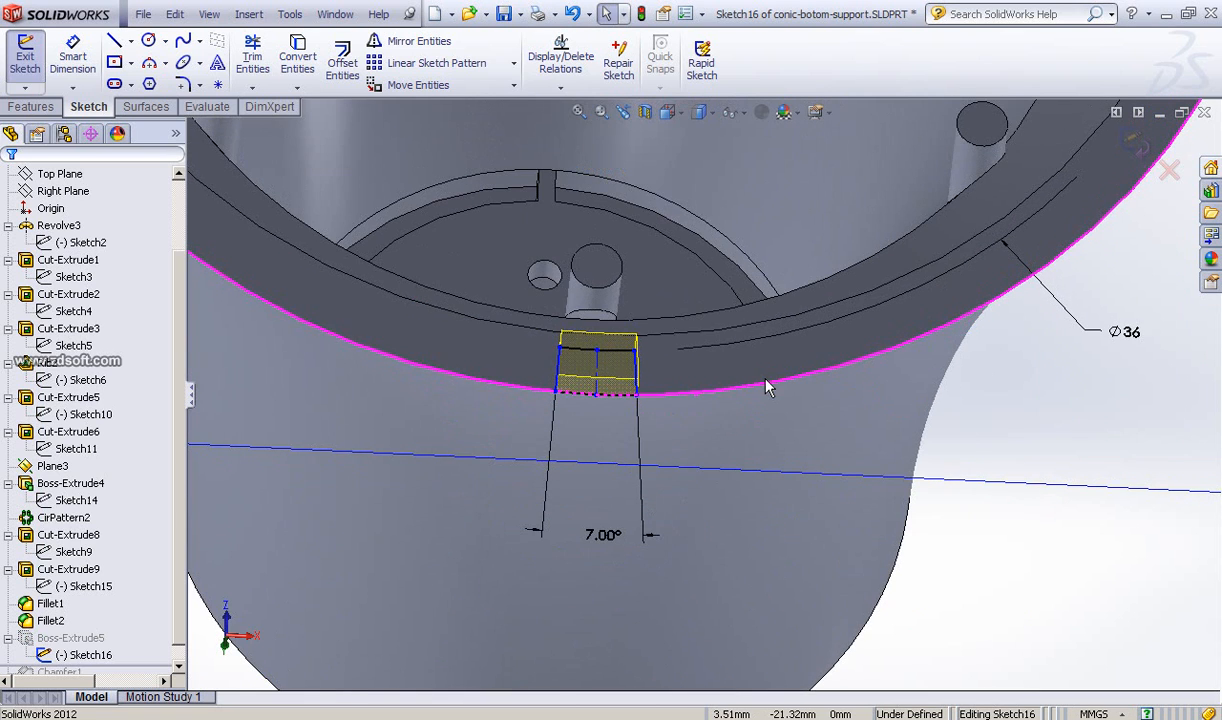
pyautogui.click(1135, 148)
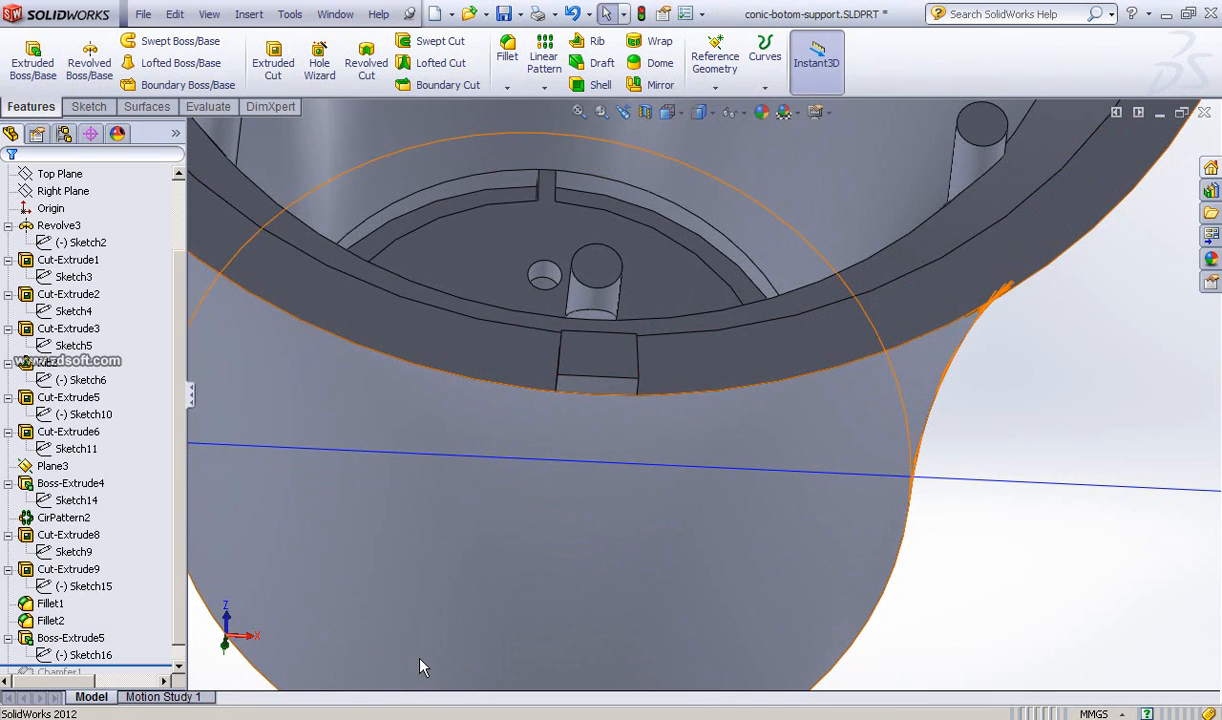
# - Switch to the photos of the real part to compare the small rim block, and return to the SolidWorks model
pyautogui.hotkey('alt', 'Tab')
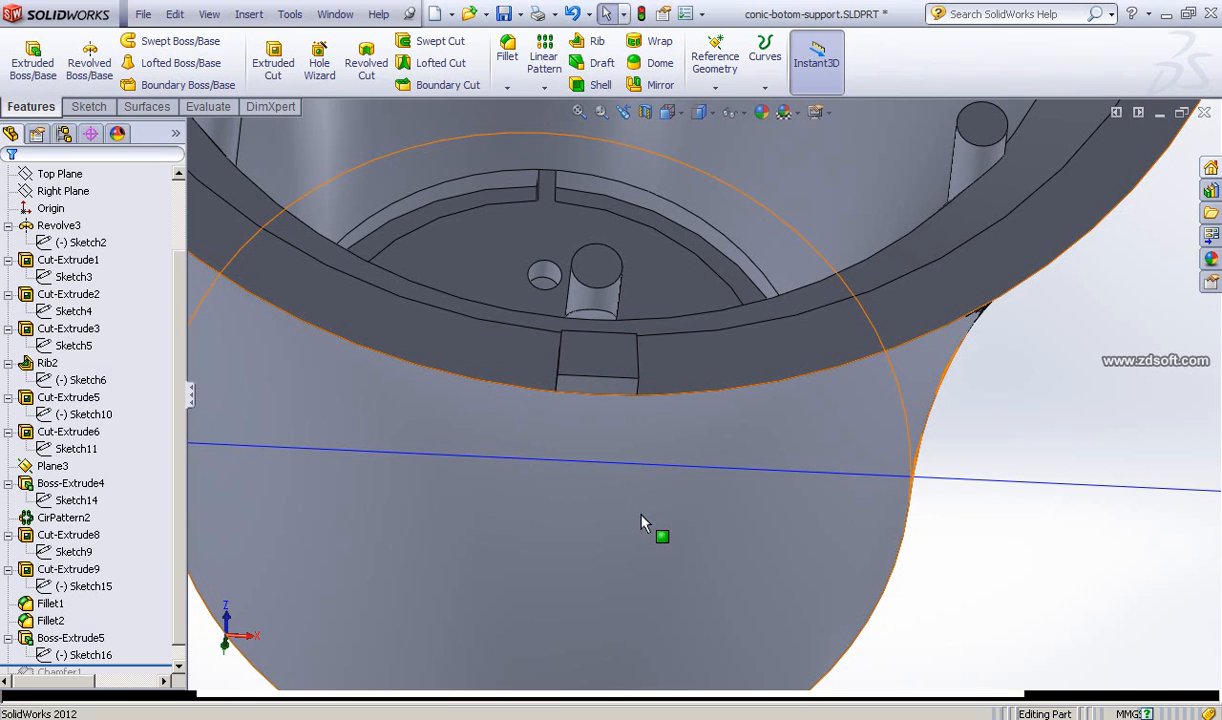
pyautogui.scroll(3, 643, 515)
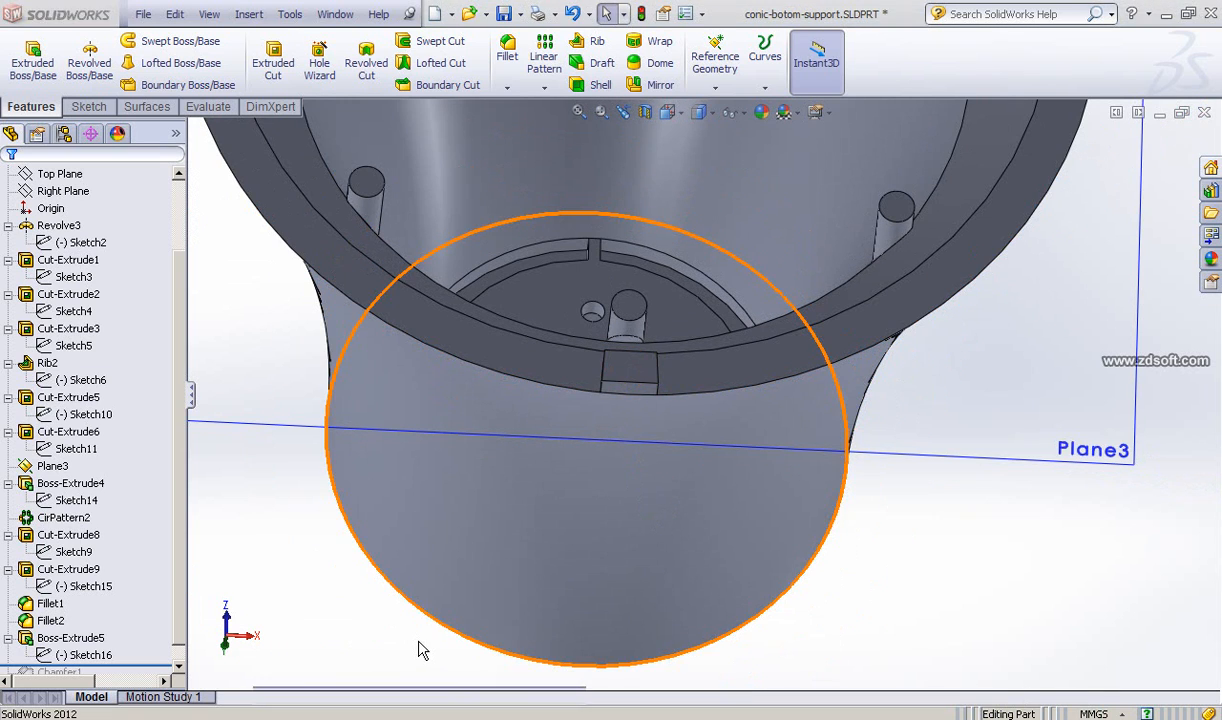
pyautogui.hotkey('alt', 'Tab')
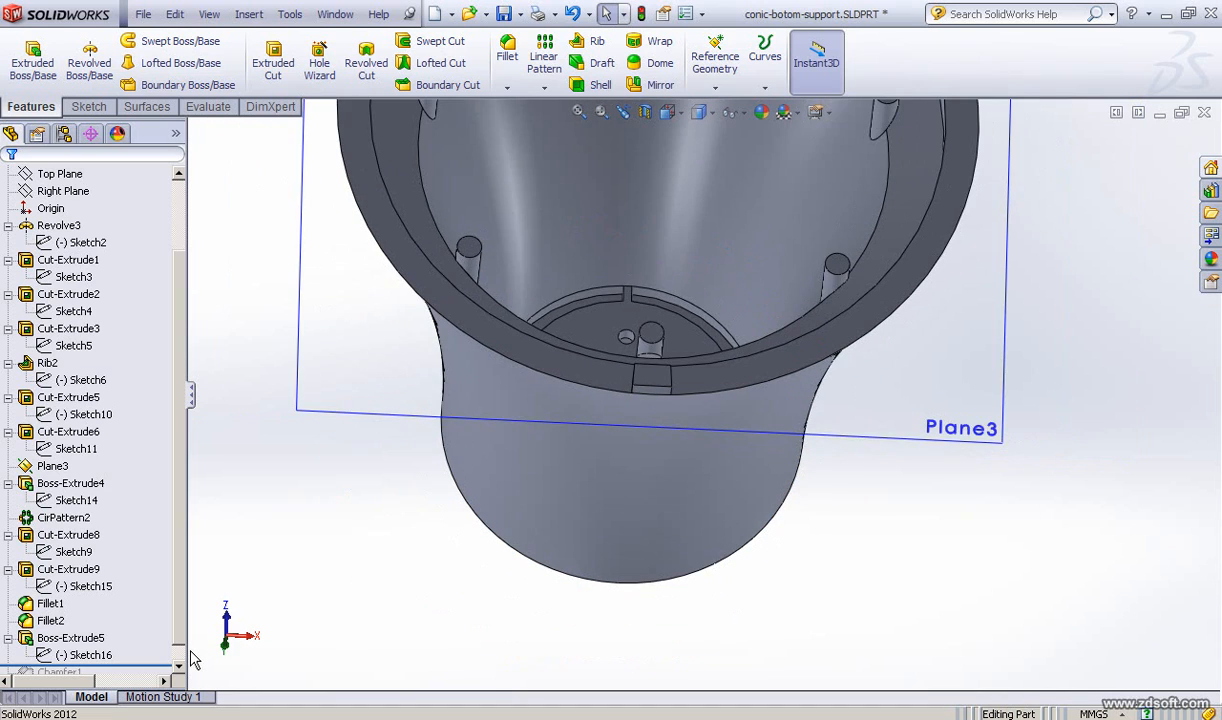
# - Roll the model forward past Chamfer1, comparing the small rim block with and without the chamfer
pyautogui.scroll(-1, 180, 630)
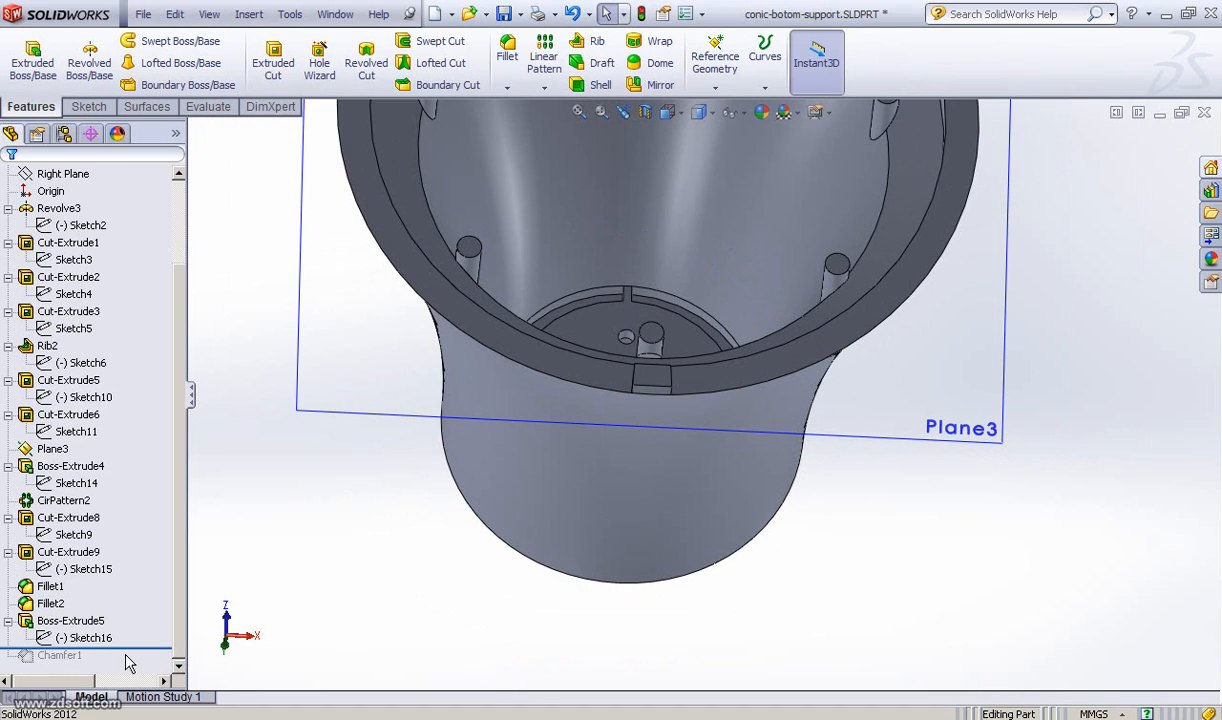
pyautogui.moveTo(134, 650)
pyautogui.mouseDown()
pyautogui.moveTo(134, 640)
pyautogui.moveTo(134, 664)
pyautogui.mouseUp()
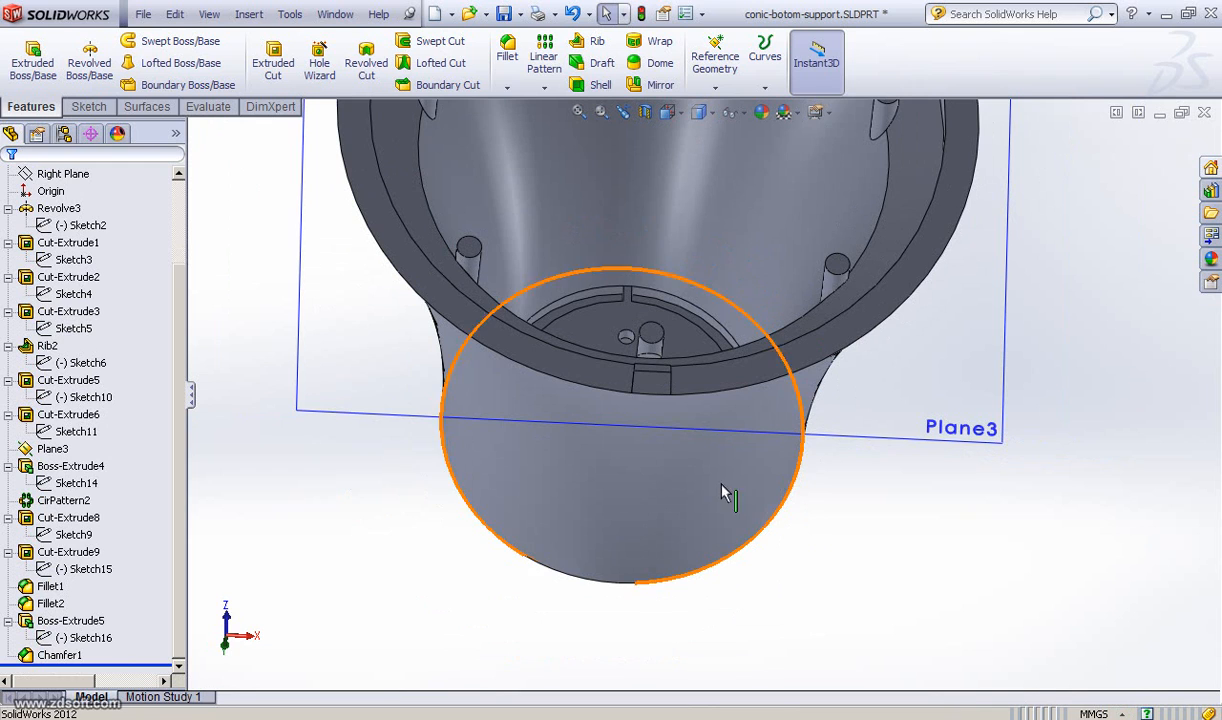
pyautogui.moveTo(665, 499); pyautogui.dragTo(636, 512, button='middle')
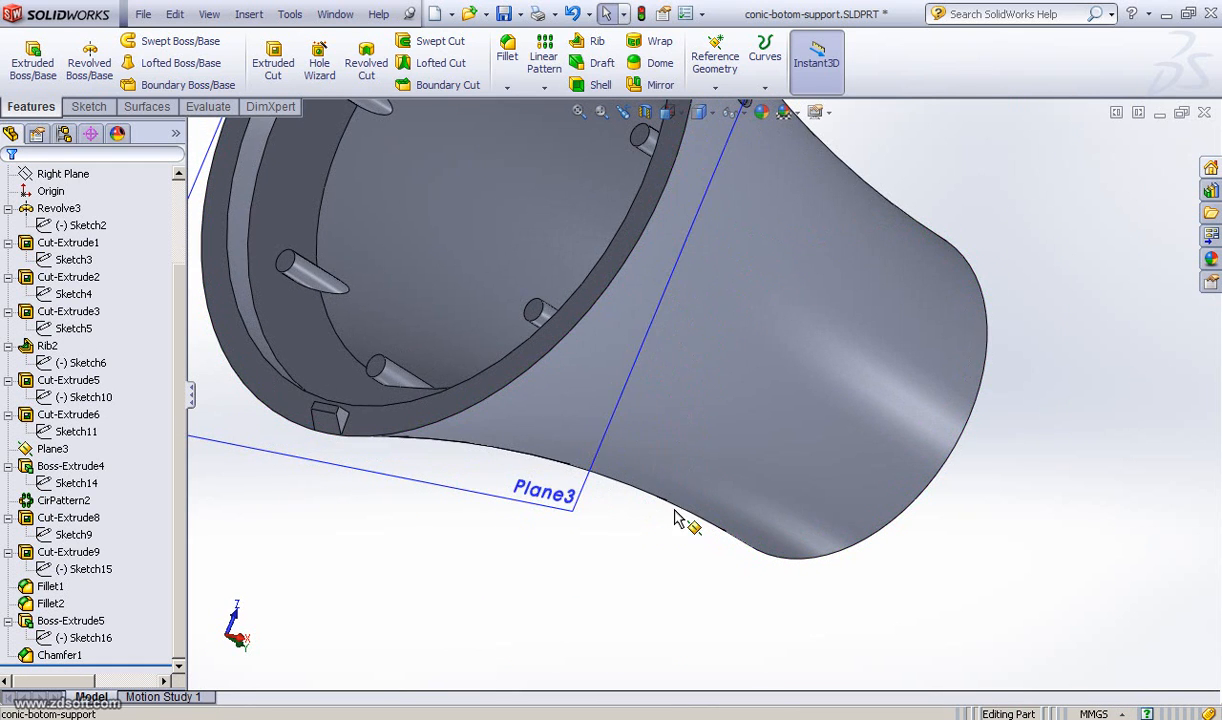
pyautogui.keyDown('ctrl'); pyautogui.moveTo(421, 457); pyautogui.dragTo(598, 500, button='middle'); pyautogui.keyUp('ctrl')
pyautogui.scroll(-3, 585, 502)
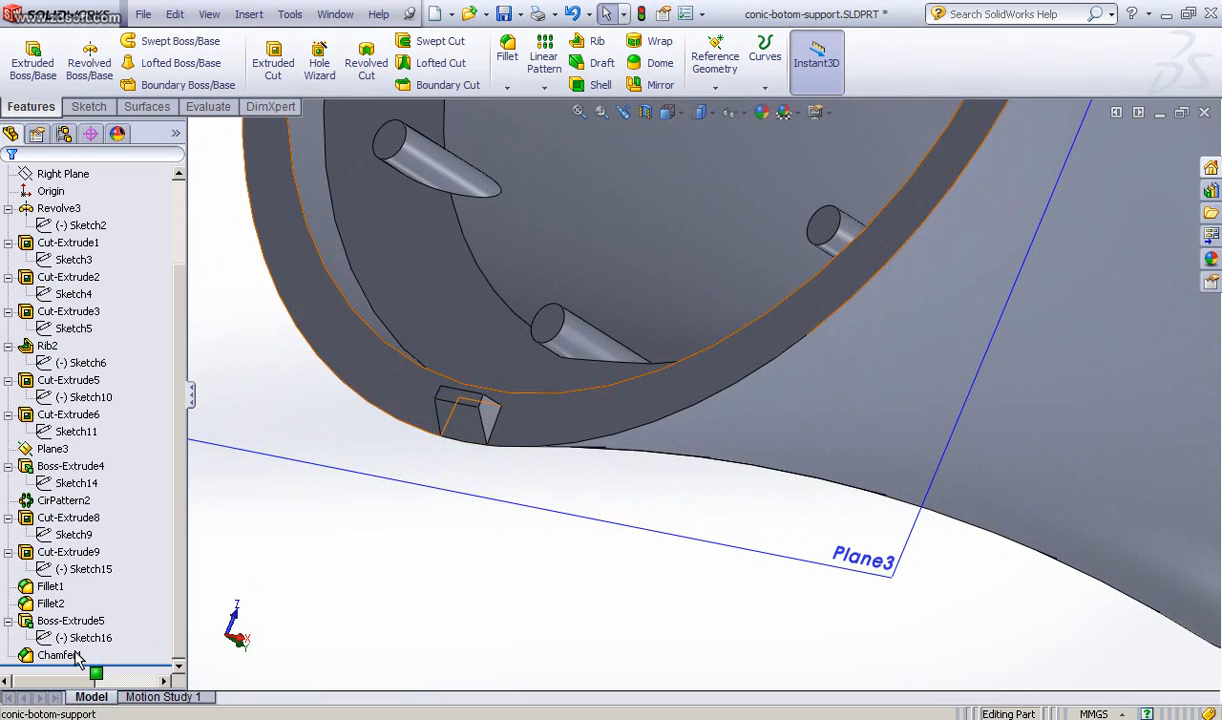
pyautogui.moveTo(105, 666); pyautogui.dragTo(105, 648)
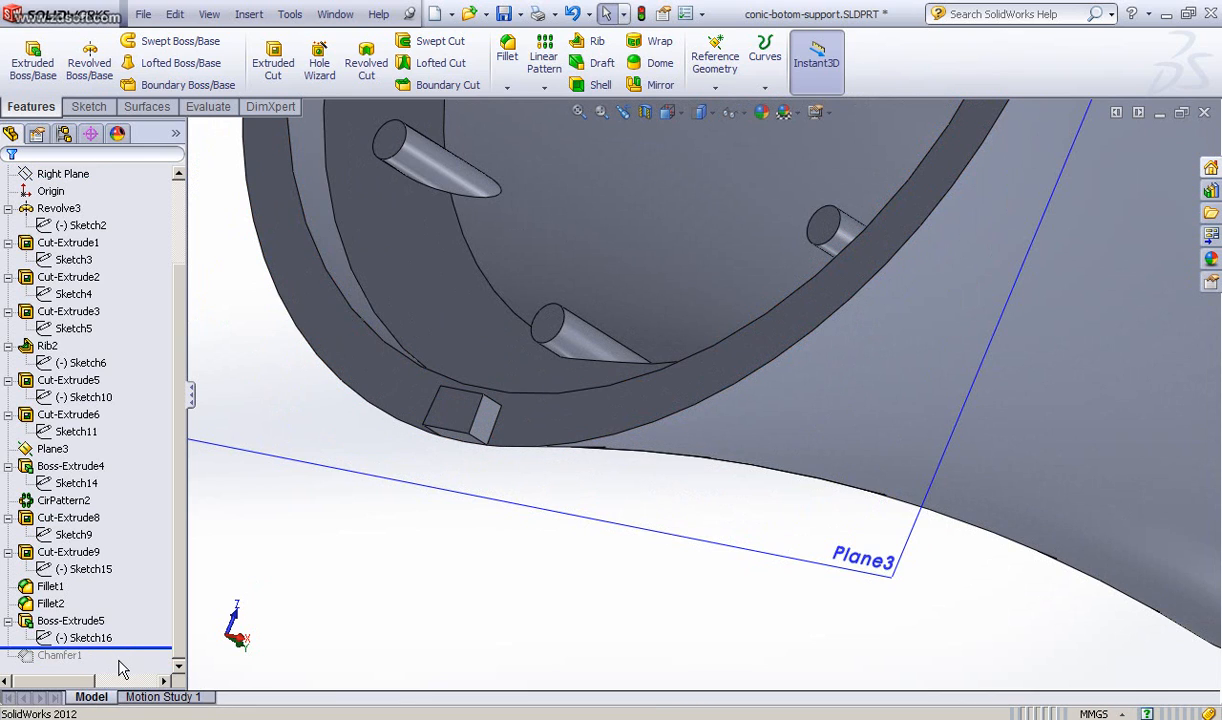
pyautogui.moveTo(124, 649); pyautogui.dragTo(124, 666)
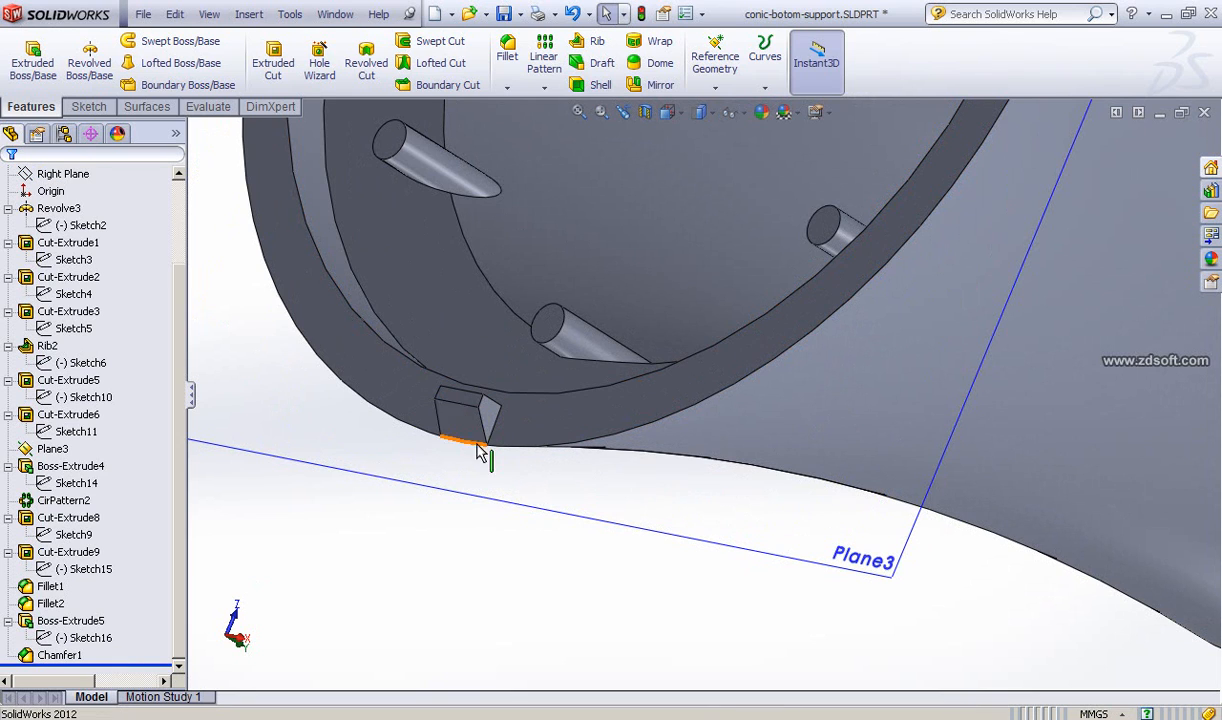
# - Examine the complete conic support from the open rim side, in isometric view and from the cutout side
pyautogui.press('f')
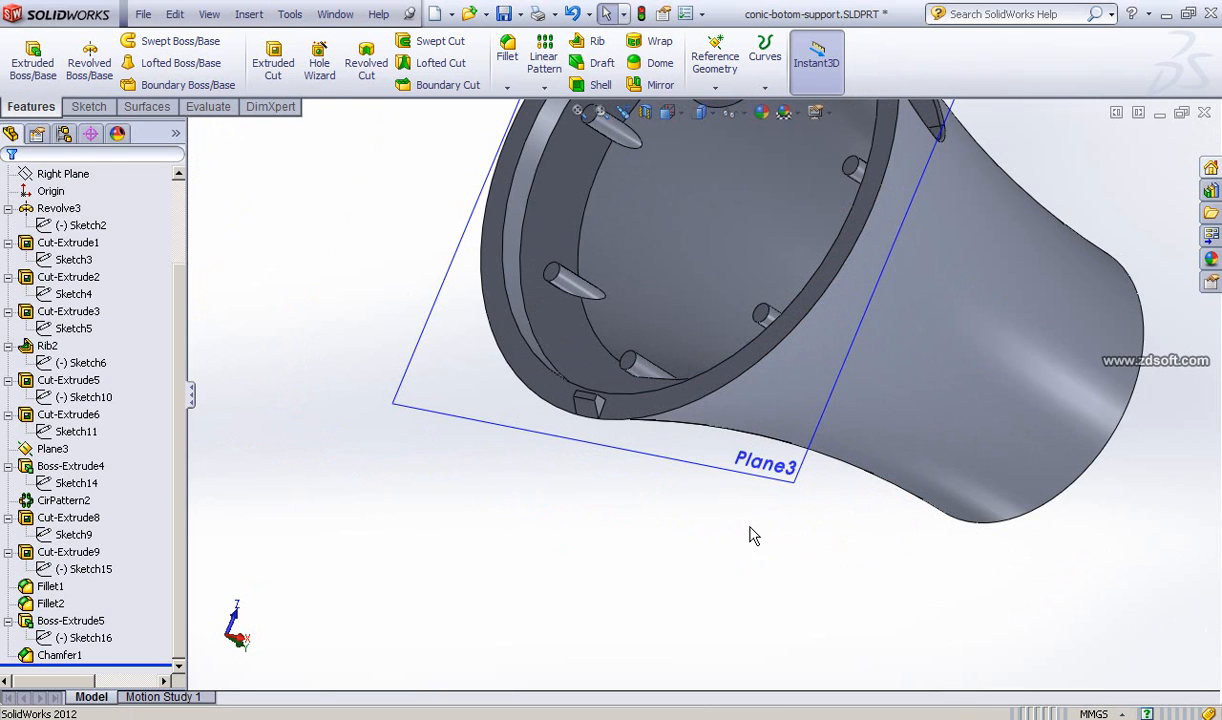
pyautogui.moveTo(754, 537); pyautogui.dragTo(744, 654, button='middle')
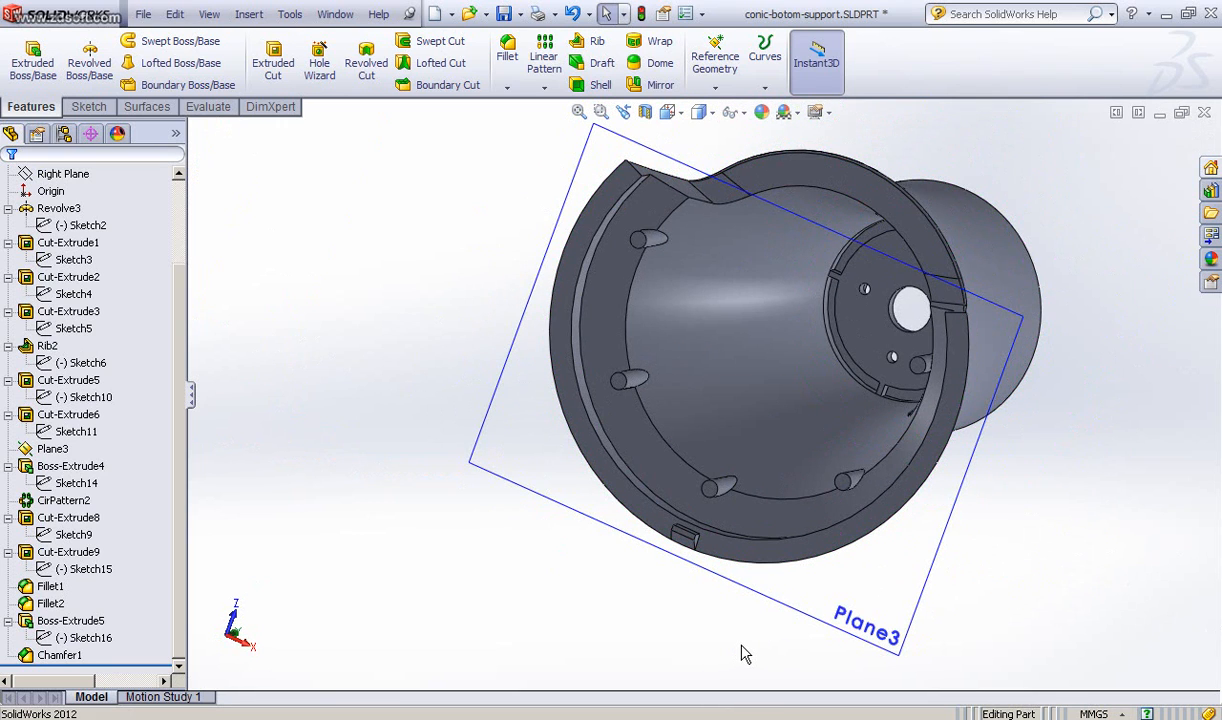
pyautogui.hotkey('ctrl', '7')
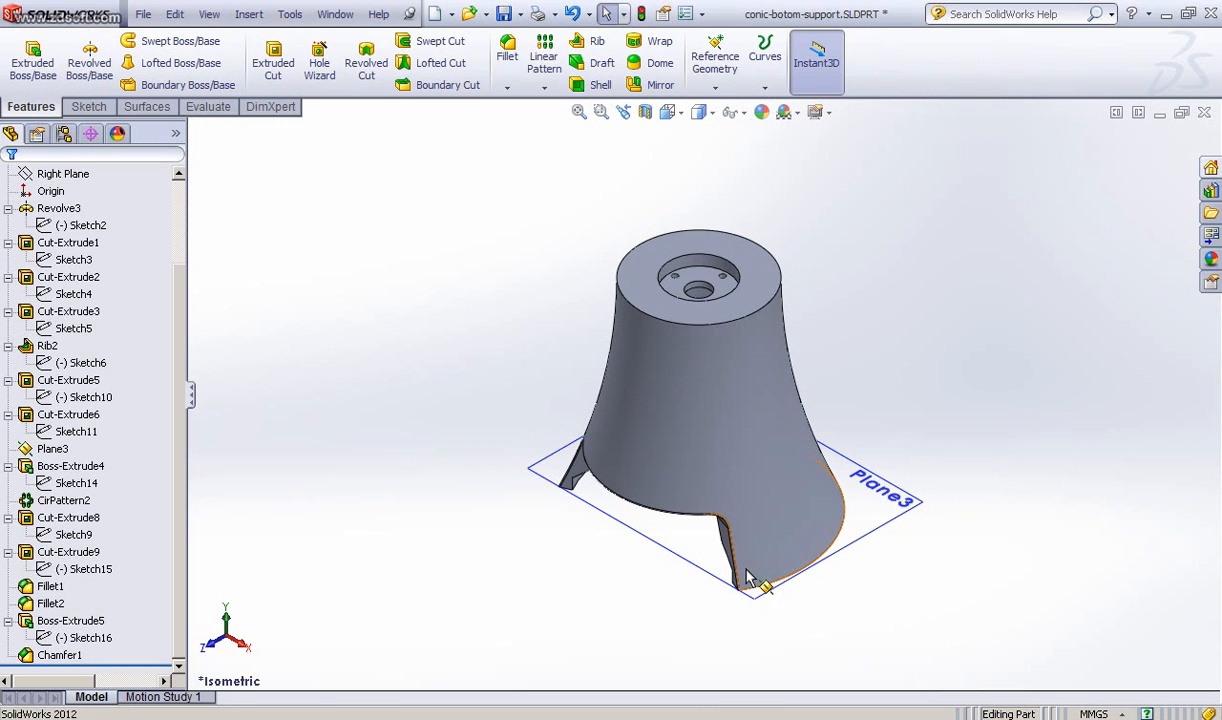
pyautogui.moveTo(513, 573); pyautogui.dragTo(565, 552, button='middle')
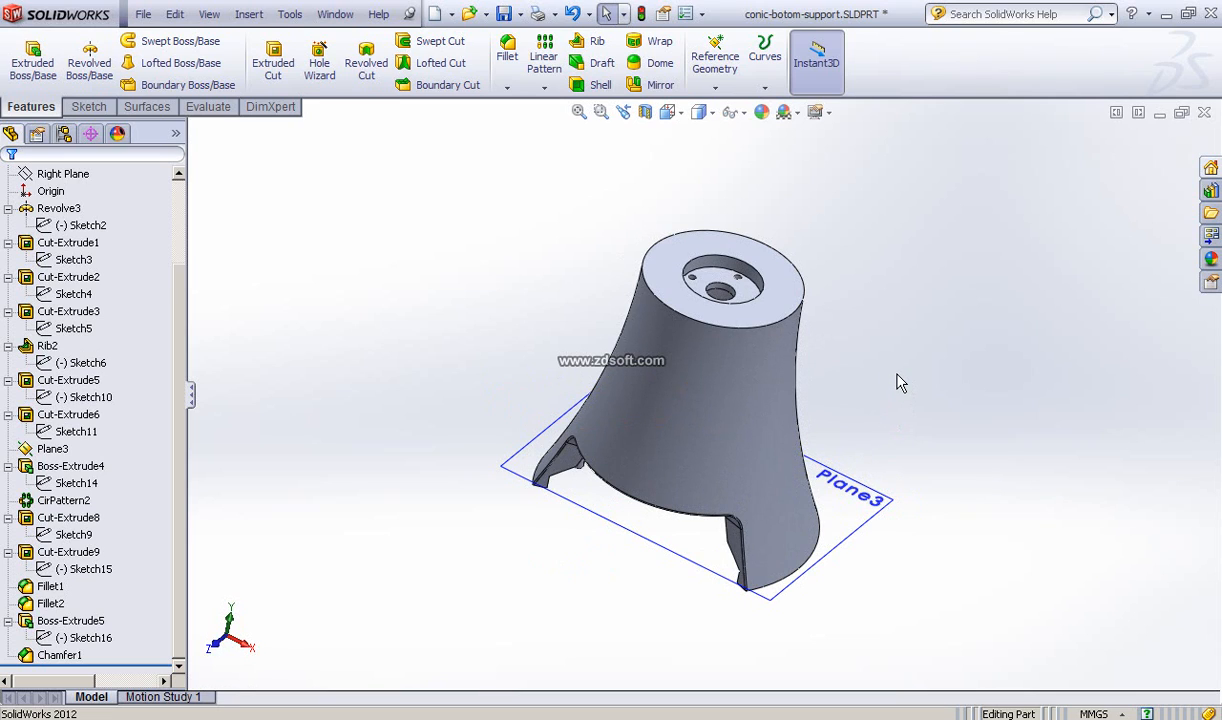
pyautogui.moveTo(910, 379); pyautogui.dragTo(899, 376, button='middle')
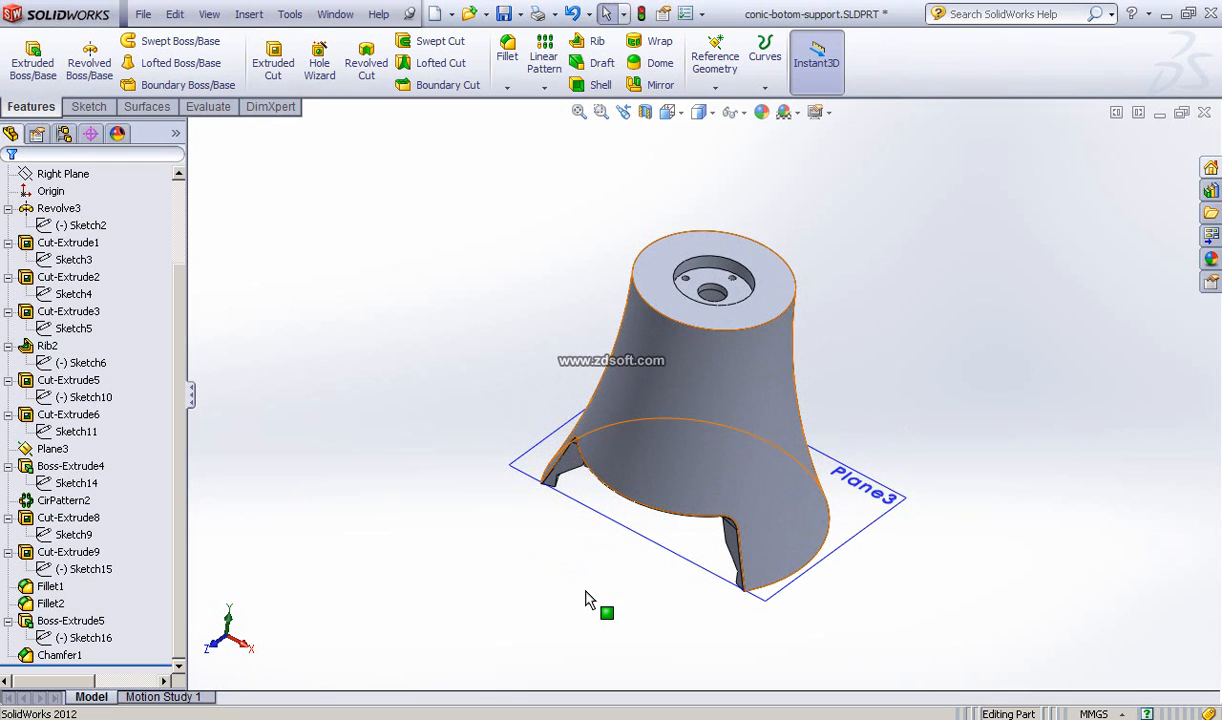
pyautogui.moveTo(592, 582); pyautogui.dragTo(760, 488, button='middle')
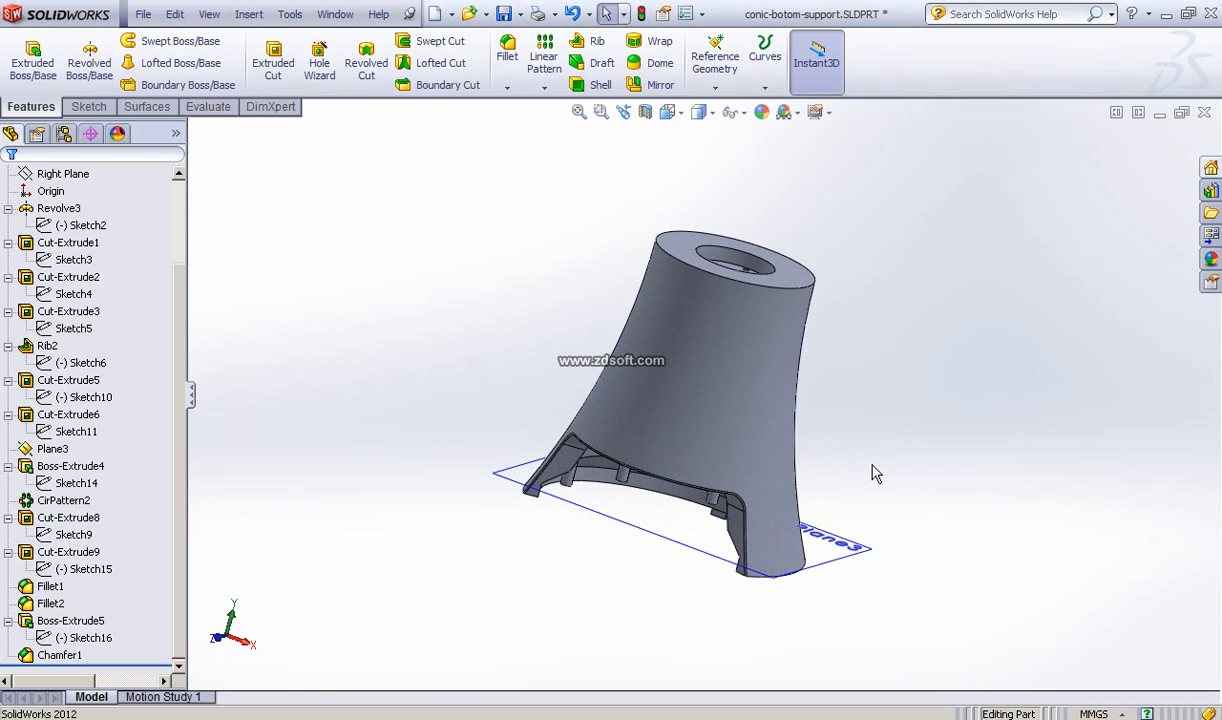